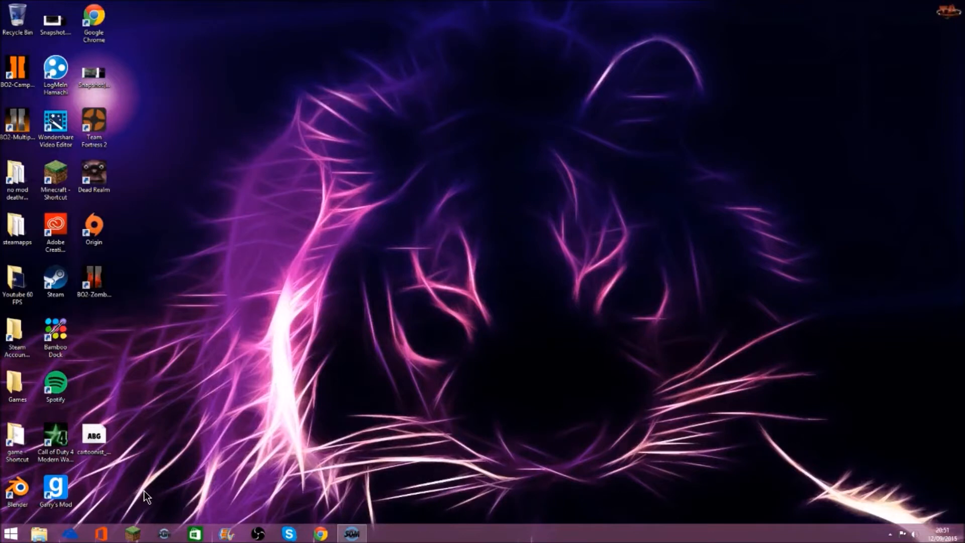
# Step: Place the Blender shortcut and the cartoonist_kooky.ttf font file side by side in the middle of the desktop
pyautogui.moveTo(19, 490); pyautogui.dragTo(521, 252)
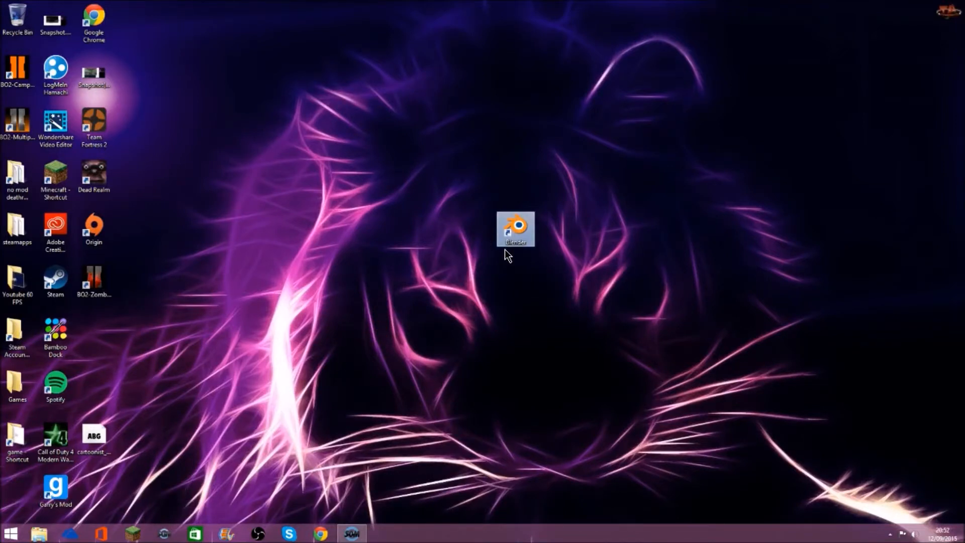
pyautogui.moveTo(94, 437); pyautogui.dragTo(551, 232)
pyautogui.click(629, 252)
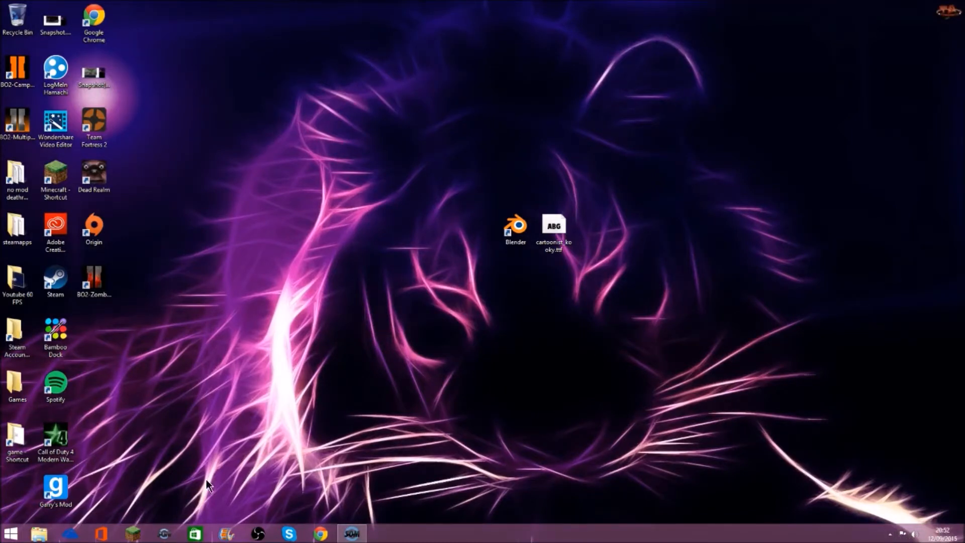
pyautogui.click(890, 533)
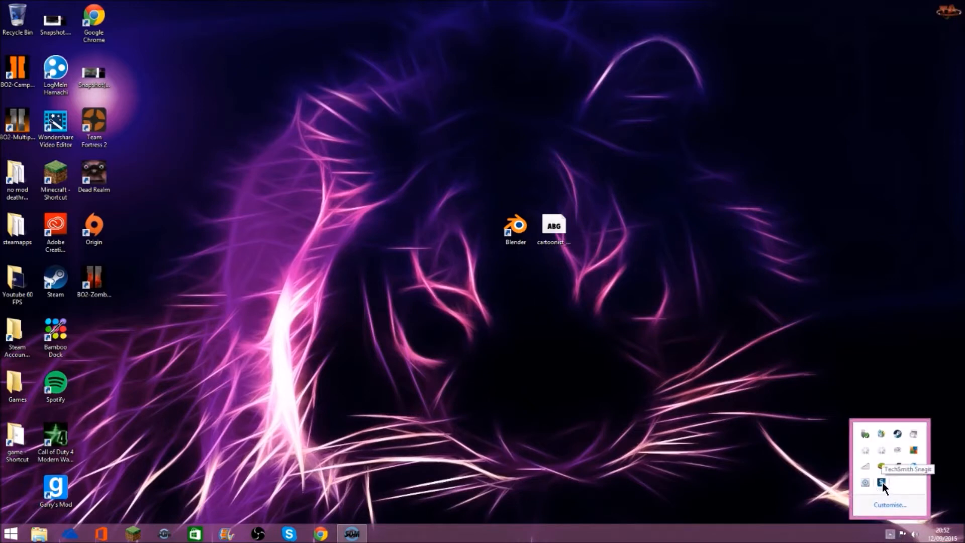
pyautogui.click(764, 444)
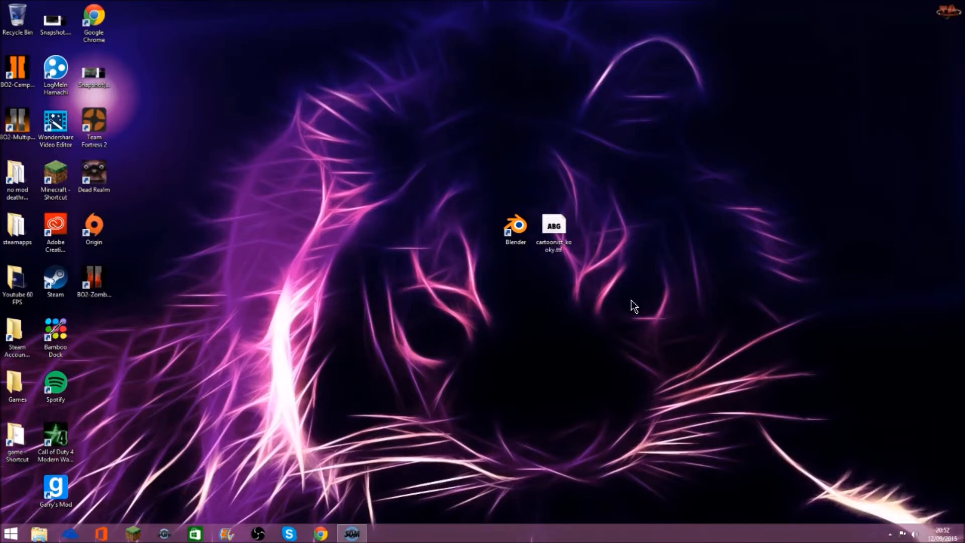
# Step: Launch Blender from the desktop and dismiss its splash screen
pyautogui.click(521, 231)
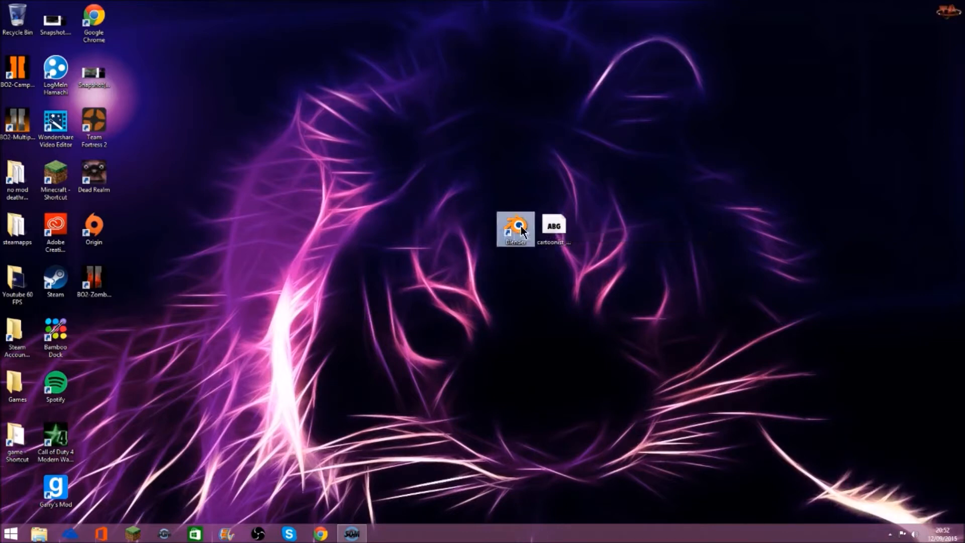
pyautogui.doubleClick(521, 231)
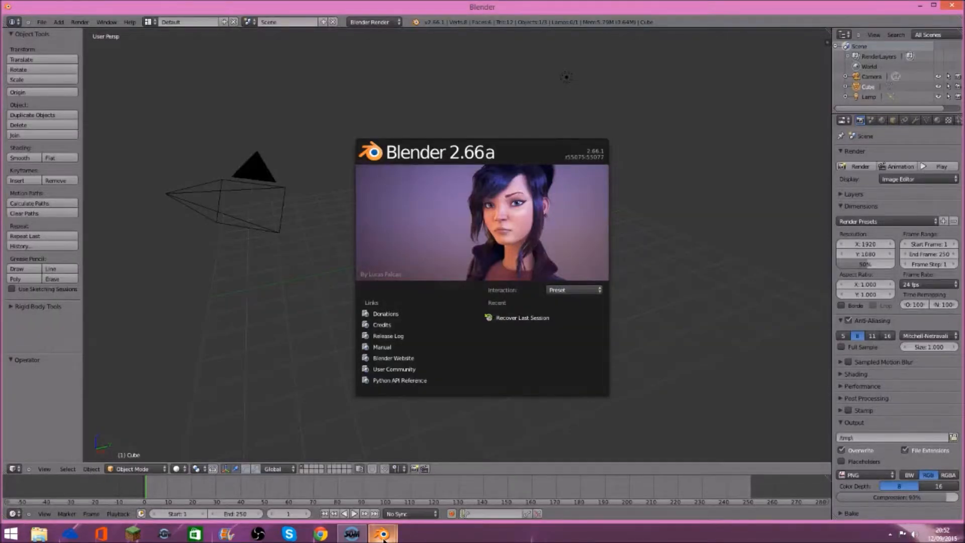
pyautogui.rightClick(383, 537)
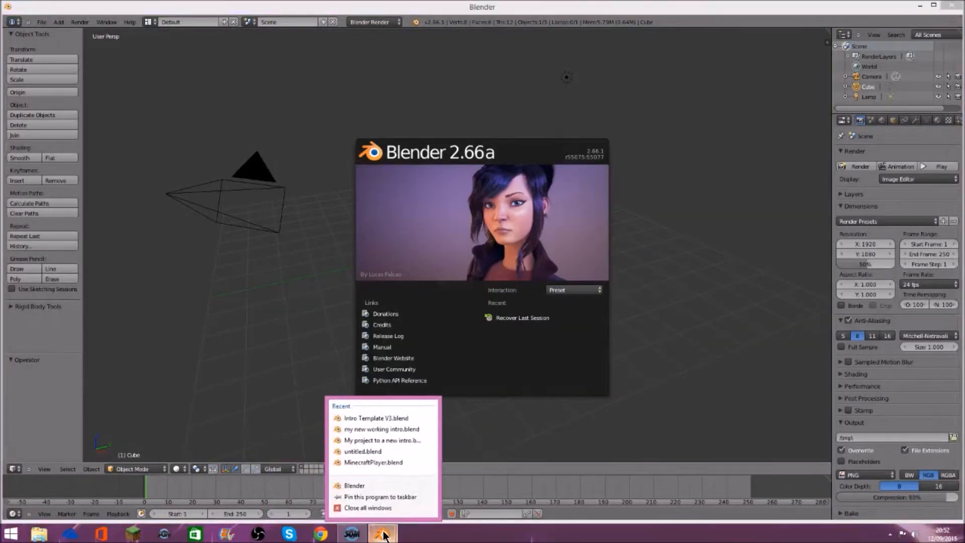
pyautogui.click(383, 537)
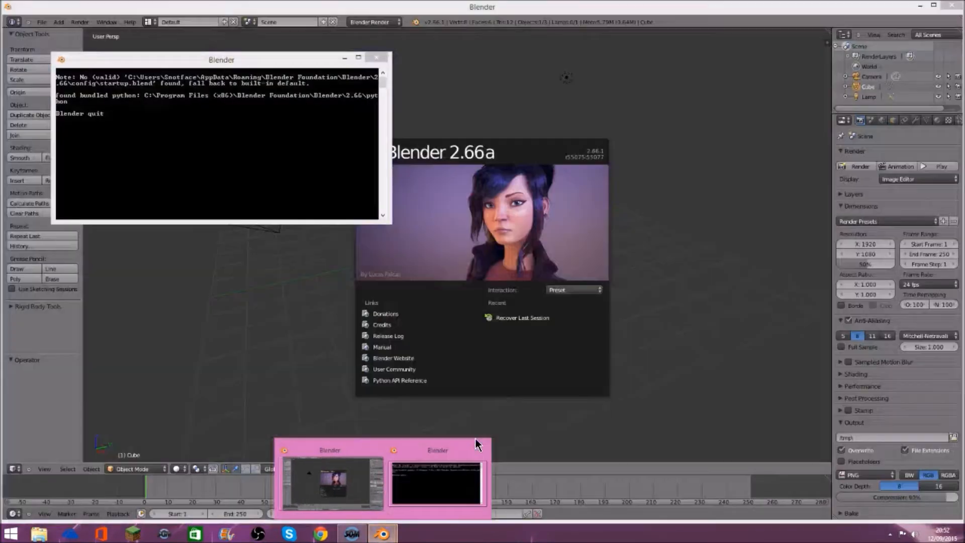
pyautogui.click(486, 450)
pyautogui.click(313, 347)
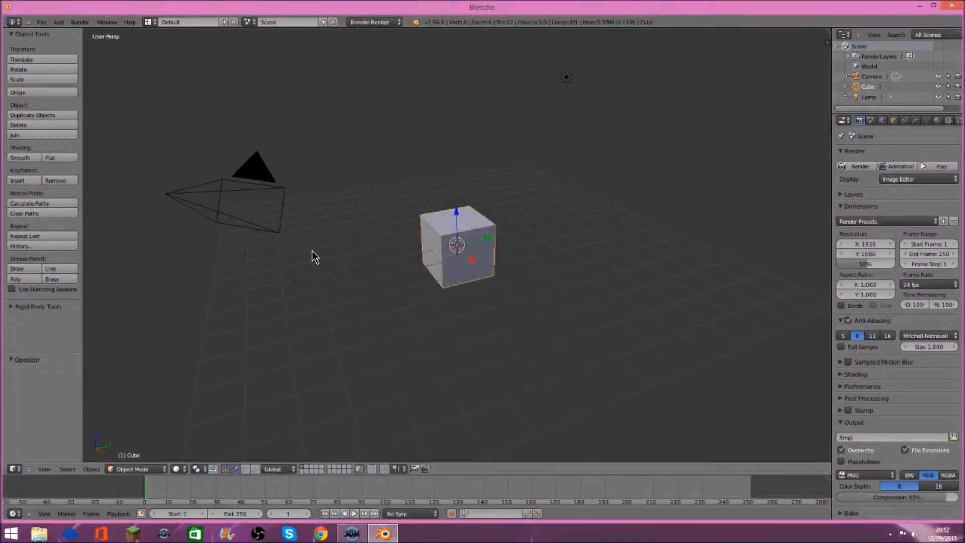
# Step: Delete the default cube, then select the camera and switch the viewport to the camera view
pyautogui.press('x')
pyautogui.click(463, 232)
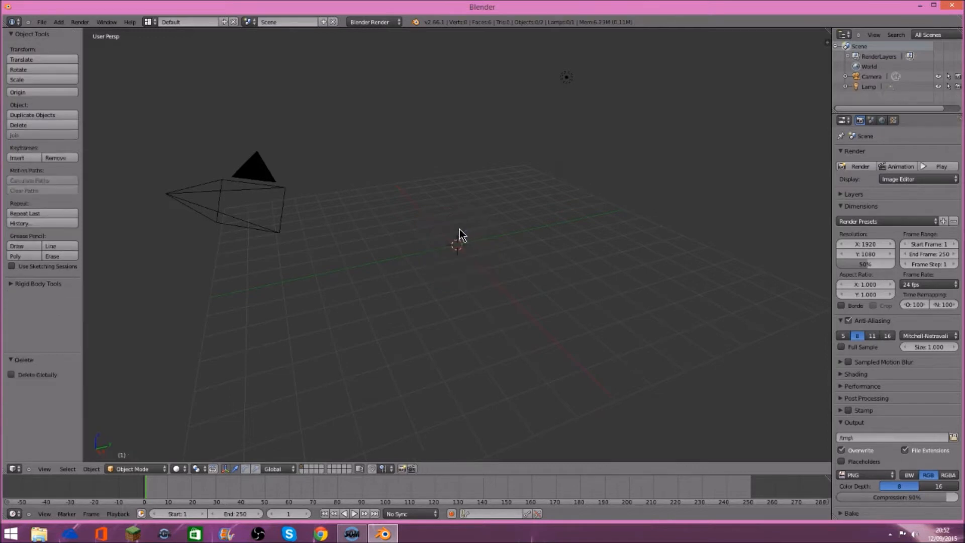
pyautogui.rightClick(278, 206)
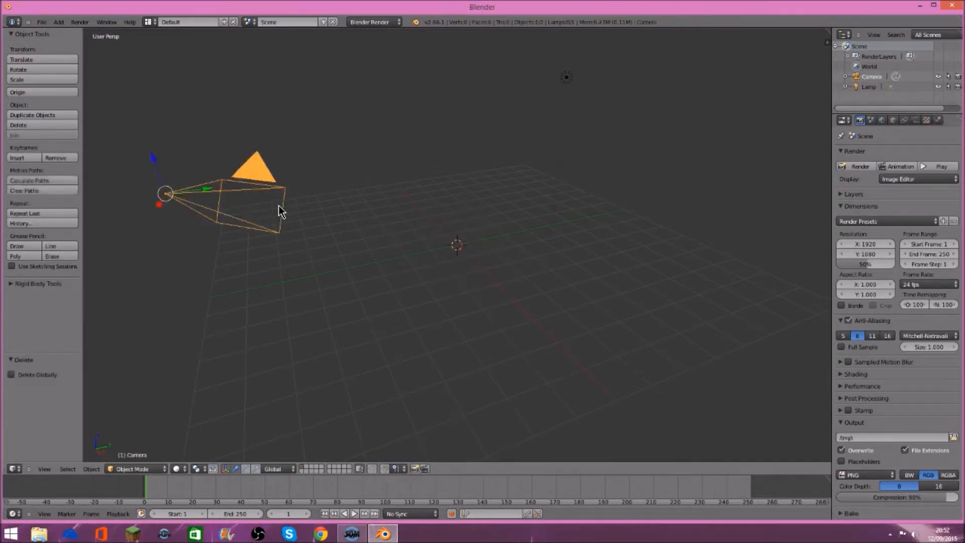
pyautogui.press('KP_0')
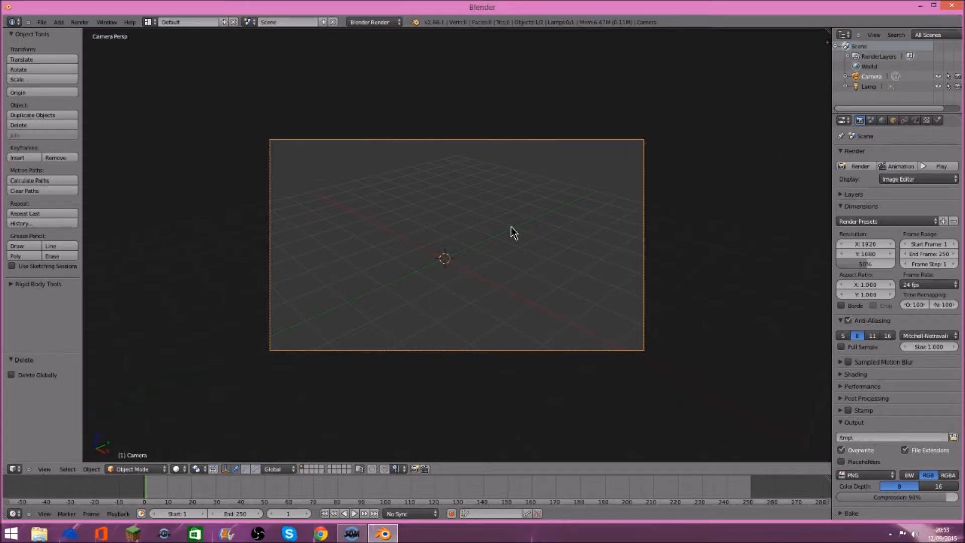
# Step: Add a text object at the centre of the scene
pyautogui.press('space')
pyautogui.write('add')
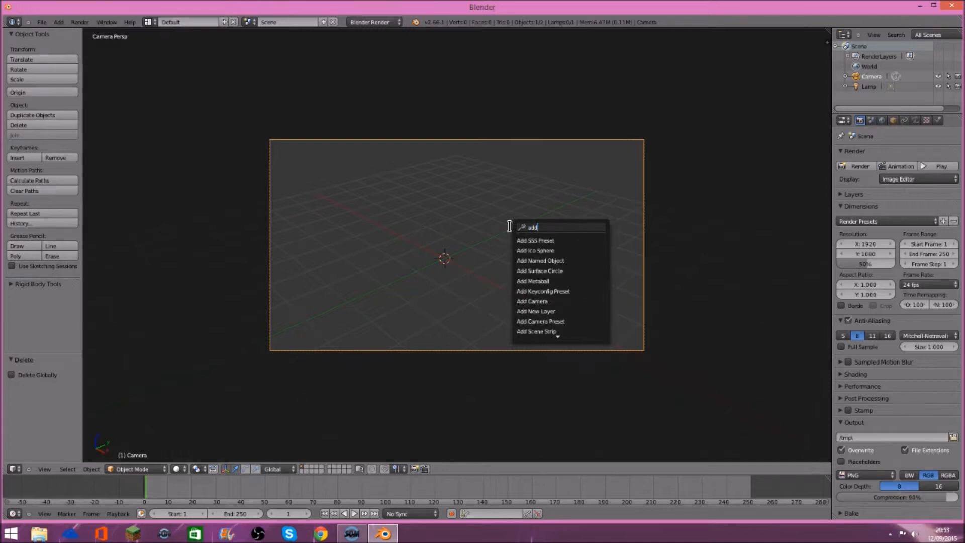
pyautogui.write(' text')
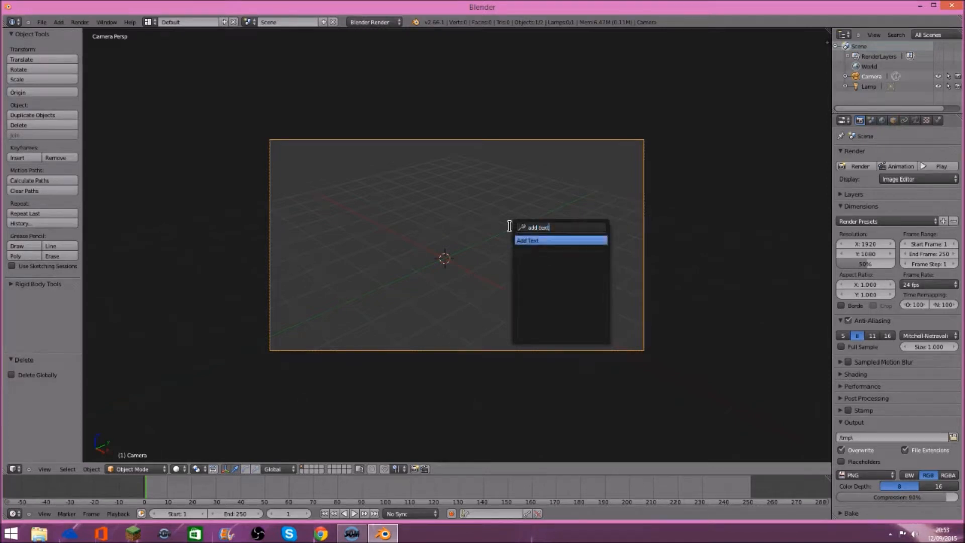
pyautogui.press('Return')
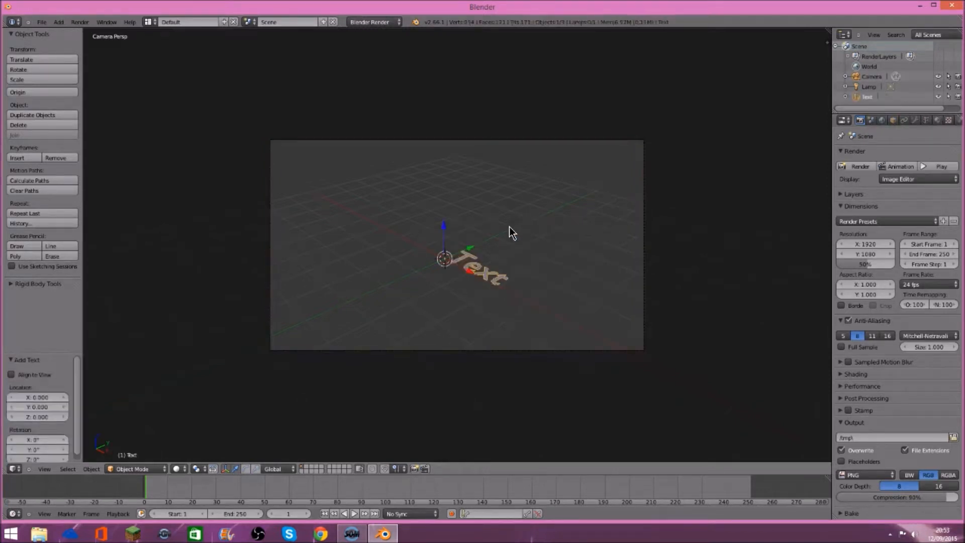
# Step: Rotate the text object 90° around the global X axis so it stands upright
pyautogui.press('r')
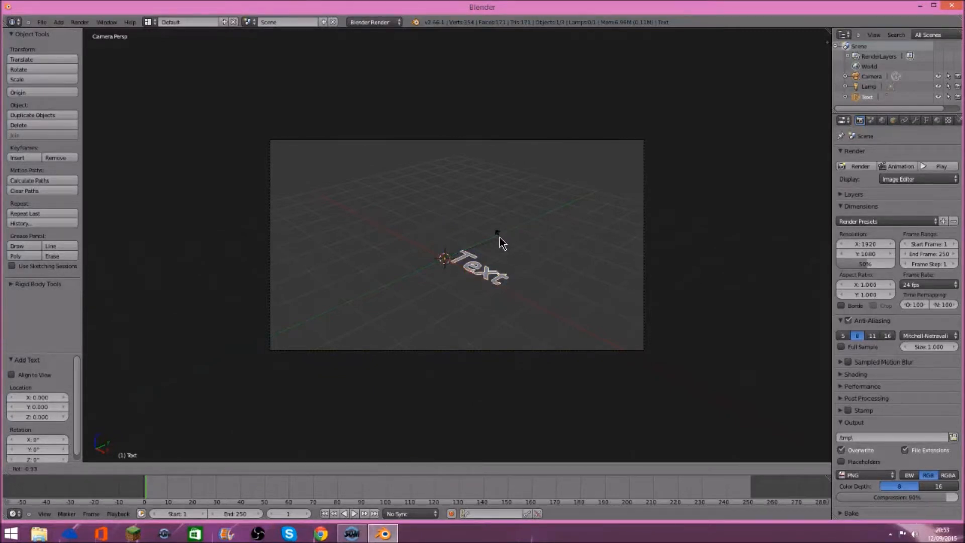
pyautogui.write('x')
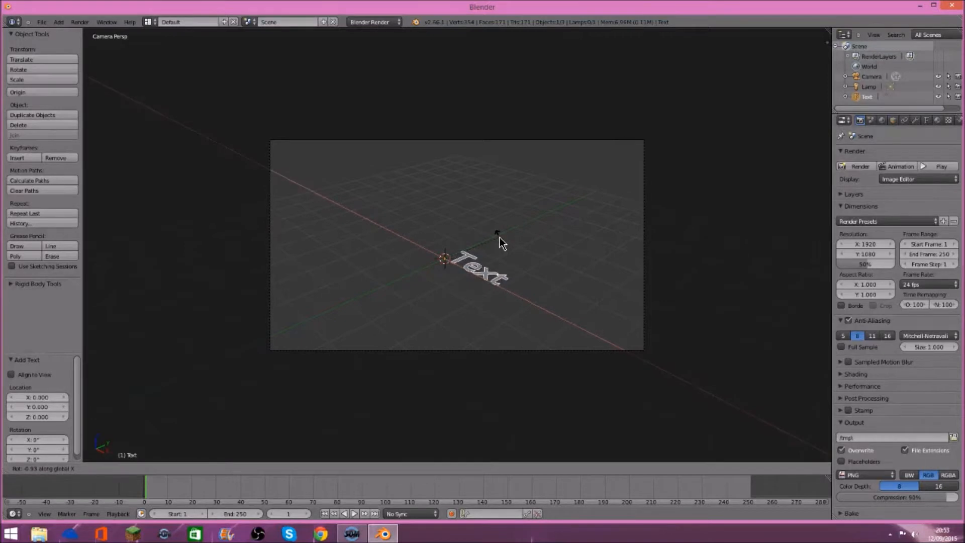
pyautogui.write('90')
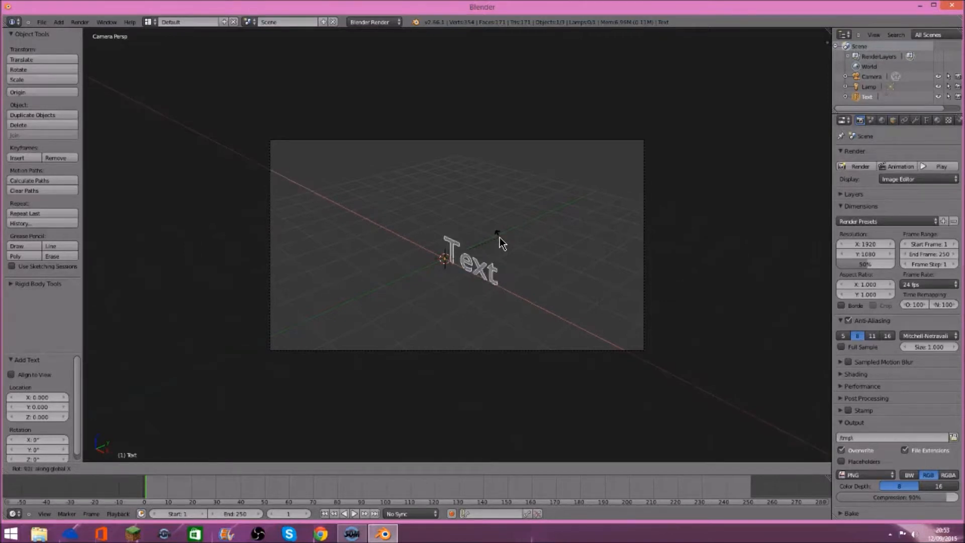
pyautogui.press('Return')
# Step: Turn the text toward the camera with two trackball rotations, about 26° and about 6°
pyautogui.press('r')
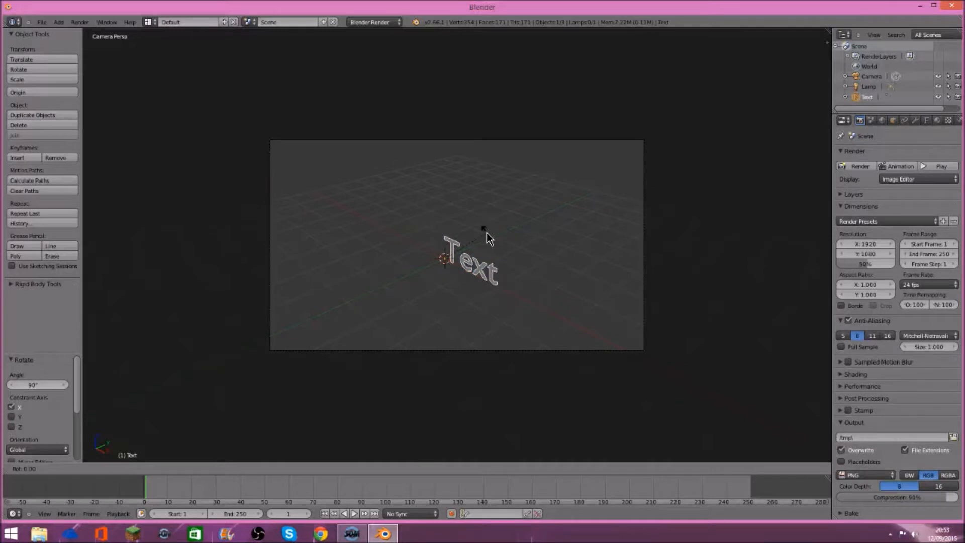
pyautogui.press('r')
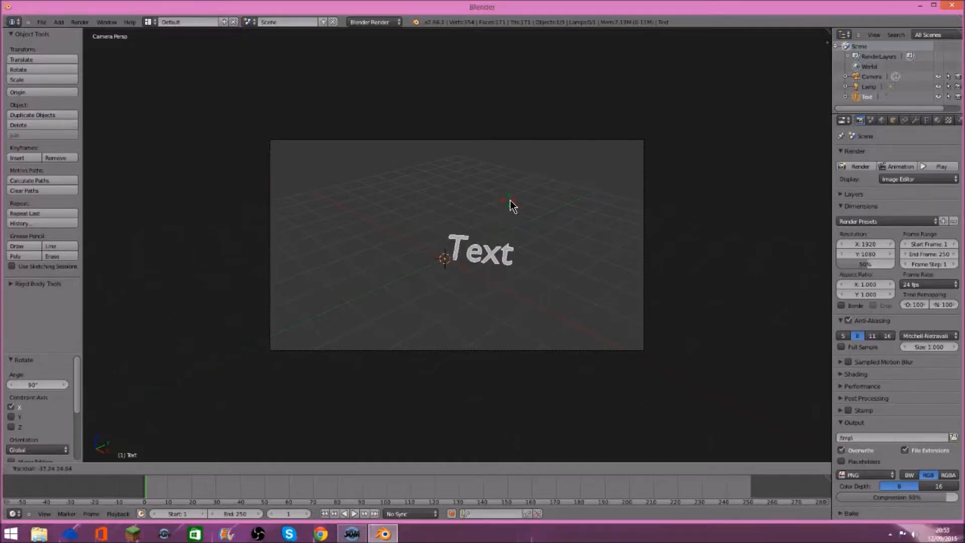
pyautogui.press('Return')
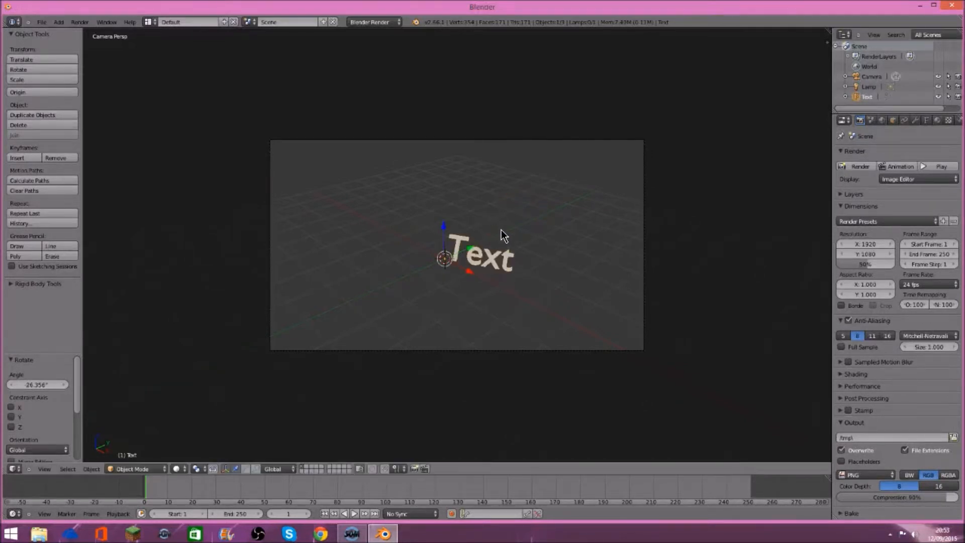
pyautogui.press('r')
pyautogui.press('r')
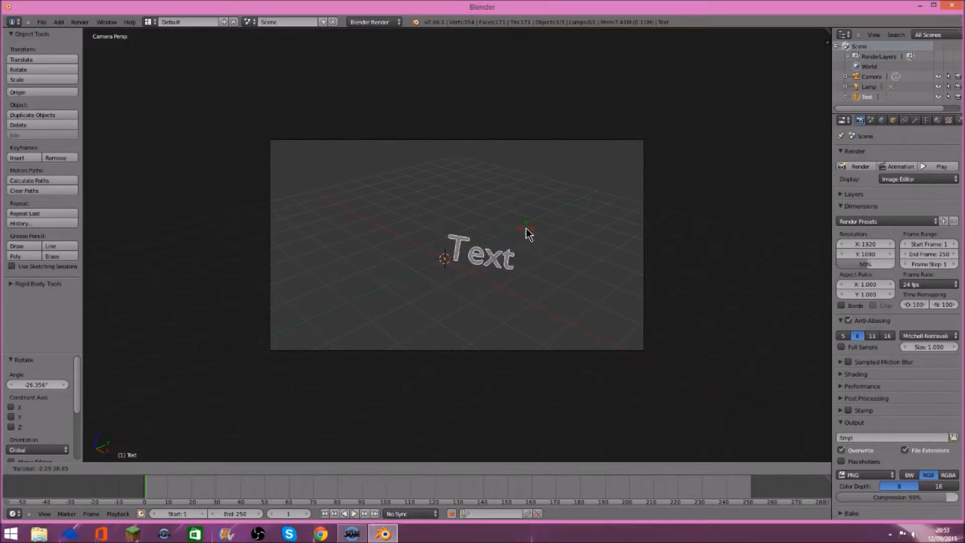
pyautogui.click(524, 225)
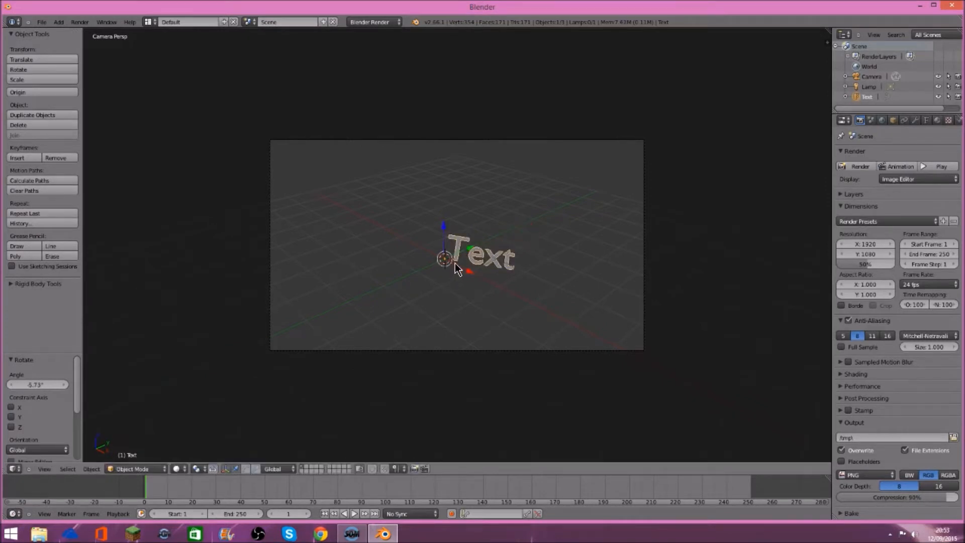
# Step: Move the text about -0.63 in X and -0.68 in Y, and rotate it about 10° to level it in the camera view
pyautogui.press('g')
pyautogui.click(418, 261)
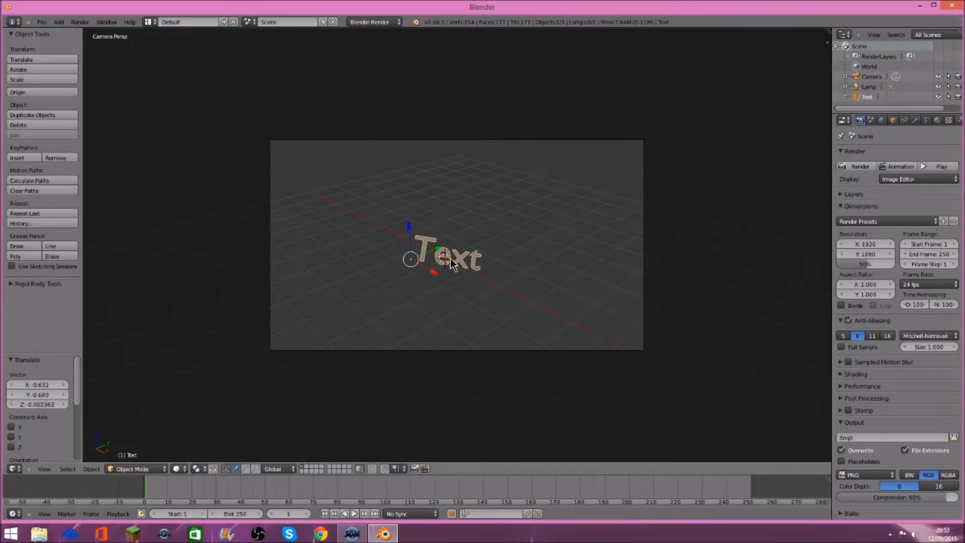
pyautogui.press('r')
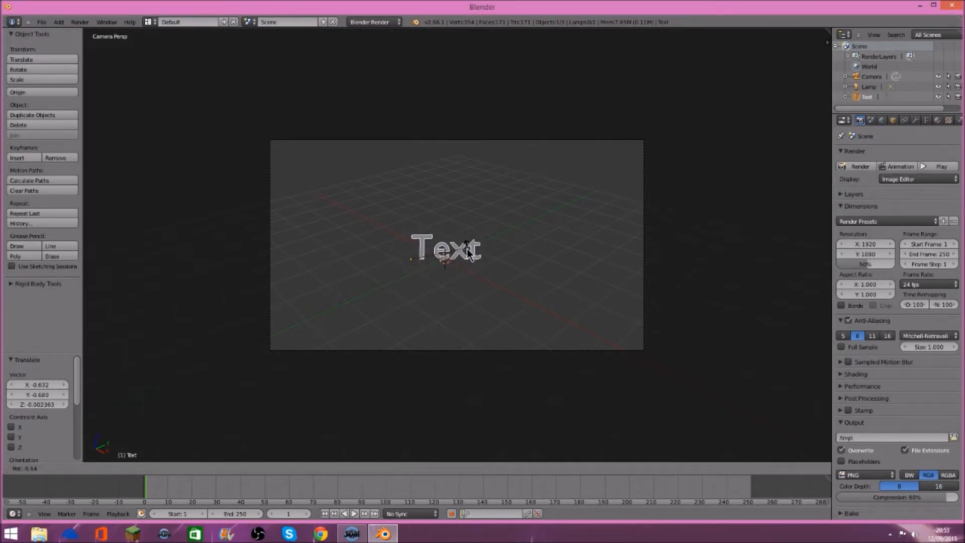
pyautogui.click(467, 254)
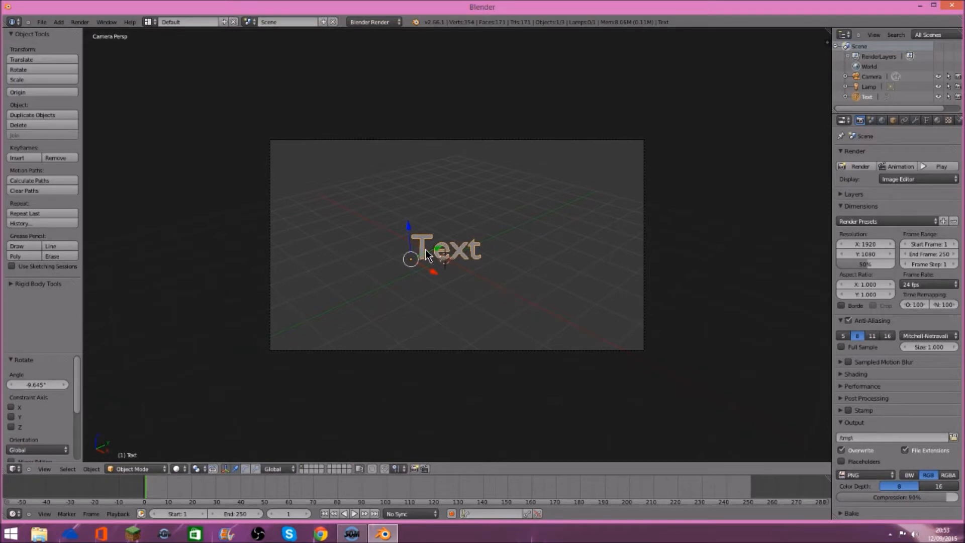
# Step: Scale the text up by about 2.57 and move it about -0.69 in X, -1.09 in Y and -0.48 in Z
pyautogui.press('s')
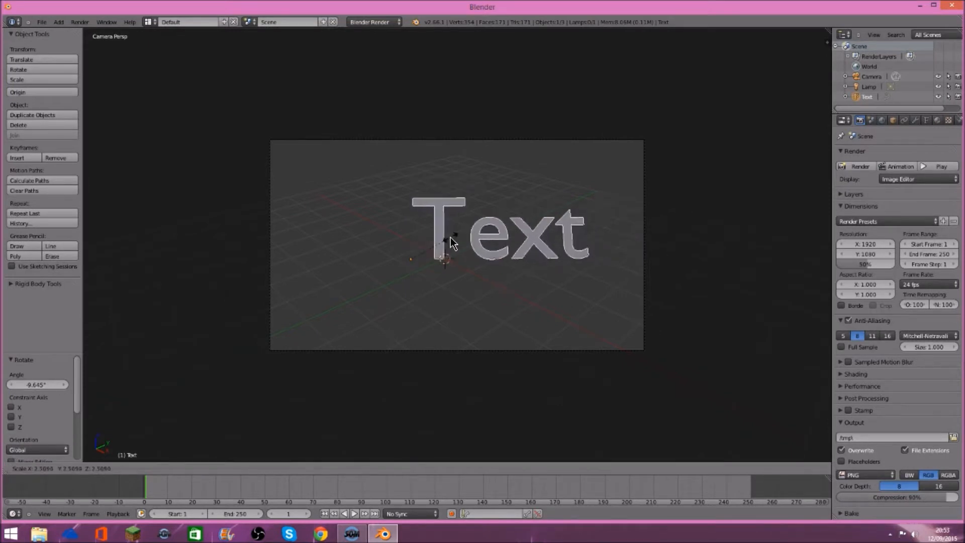
pyautogui.click(452, 243)
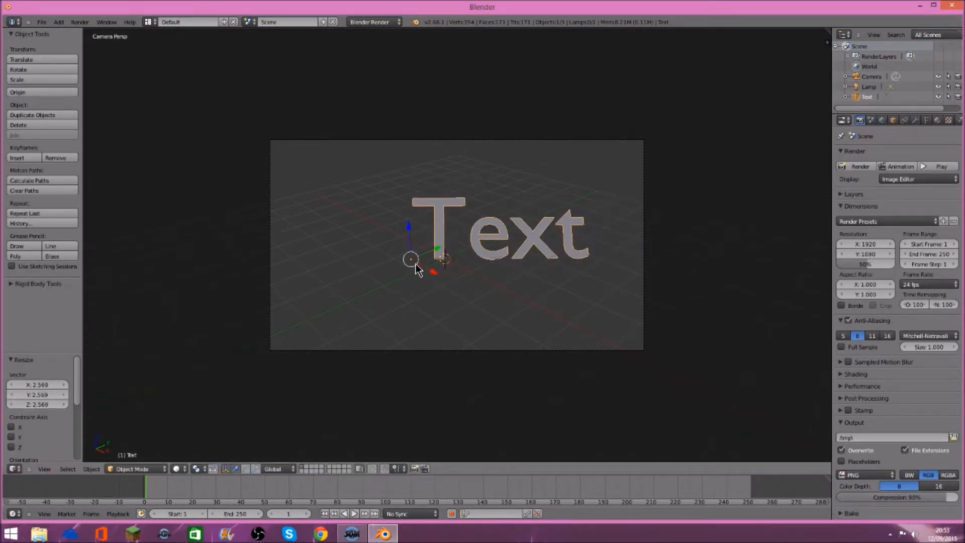
pyautogui.press('g')
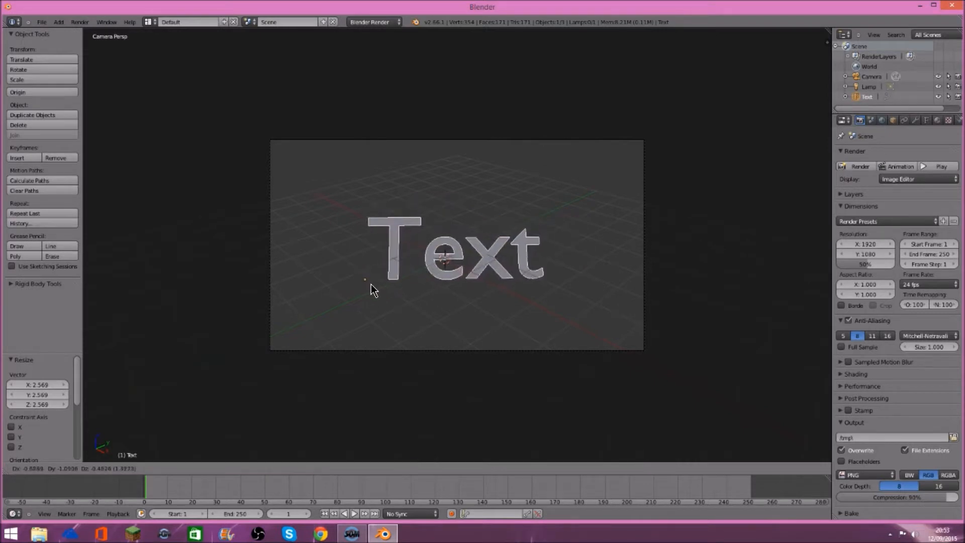
pyautogui.click(371, 284)
# Step: Scale the text down by about 0.85 and shift it slightly upward to centre it in the camera frame
pyautogui.press('s')
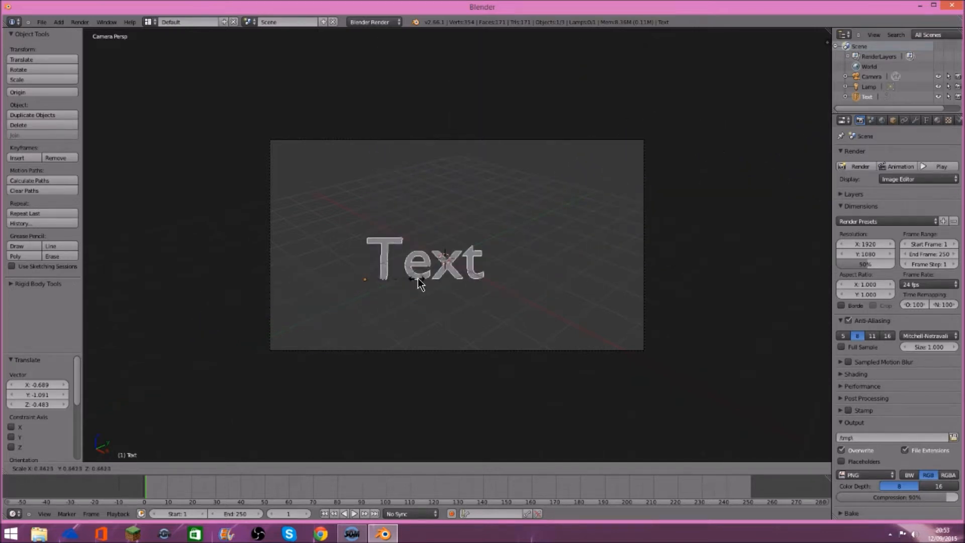
pyautogui.click(432, 276)
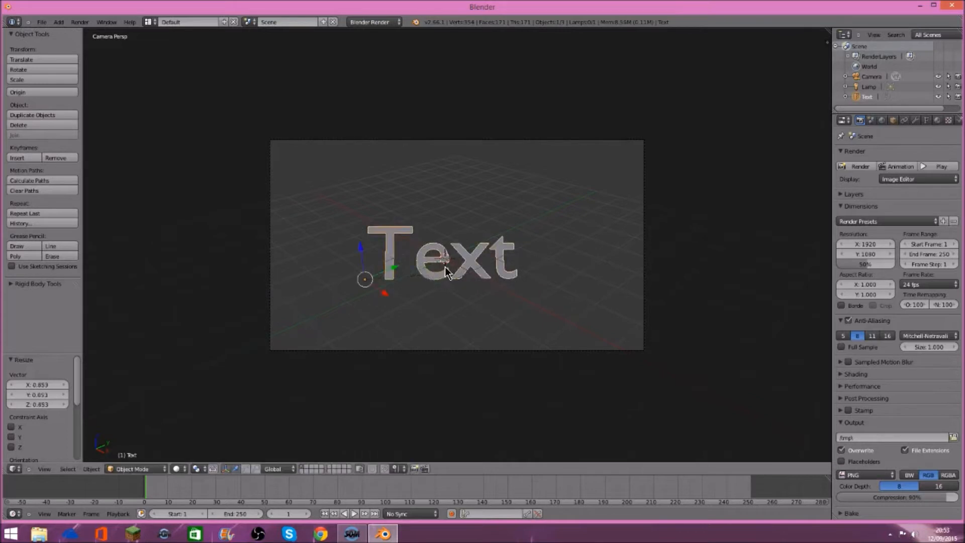
pyautogui.press('g')
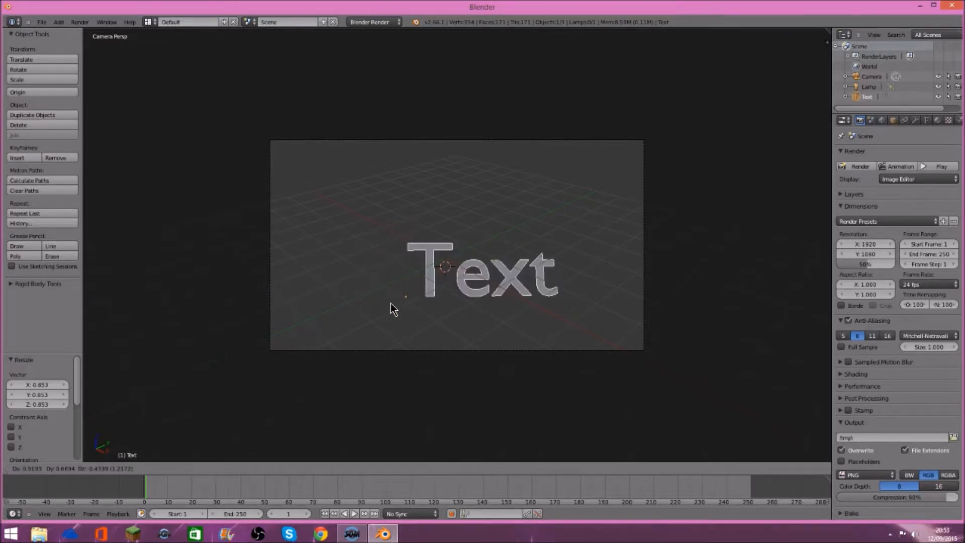
pyautogui.click(367, 276)
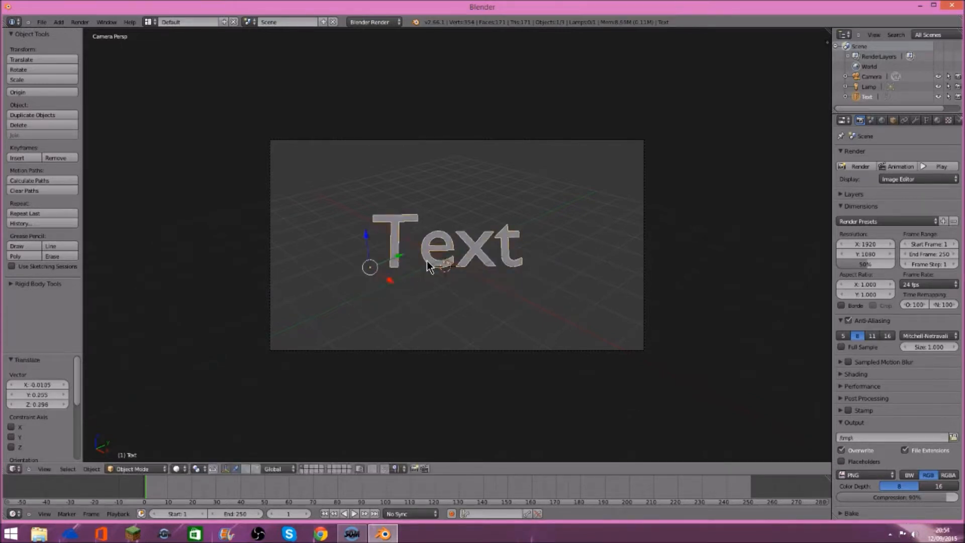
# Step: Replace the text object's default wording with "Strafe"
pyautogui.press('Tab')
pyautogui.press('BackSpace')
pyautogui.press('BackSpace')
pyautogui.press('BackSpace')
pyautogui.press('BackSpace')
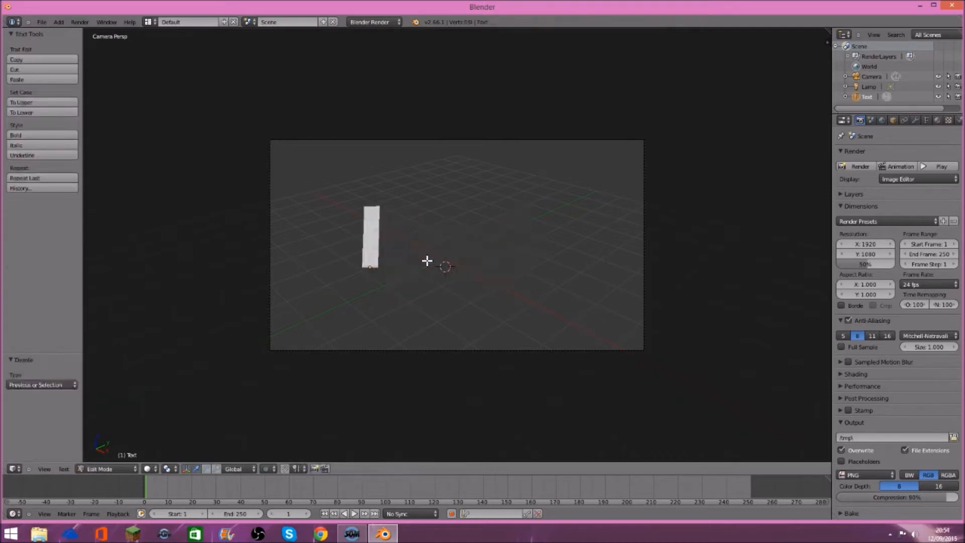
pyautogui.write('Strafe')
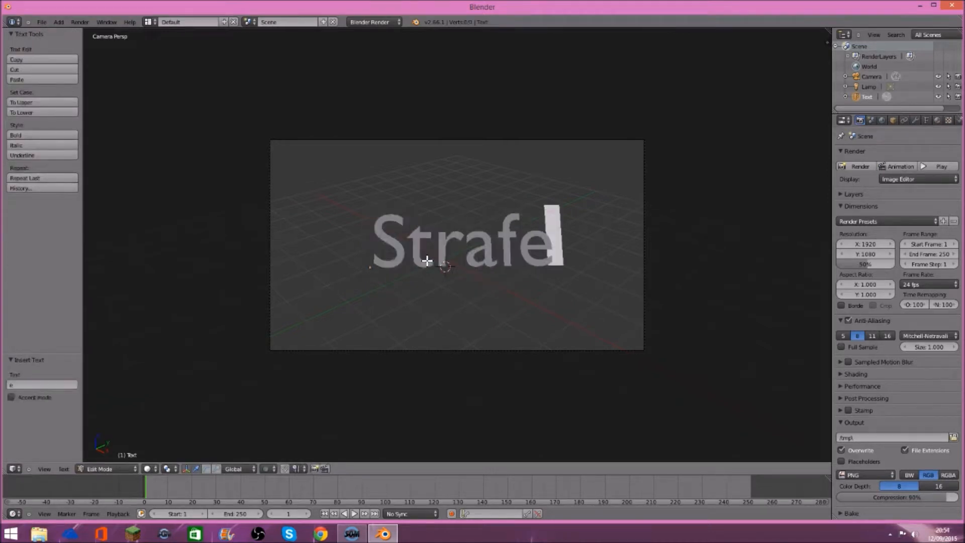
# Step: Append "Y Atw" and a line break to the text and return to Object Mode
pyautogui.write('Y Atw')
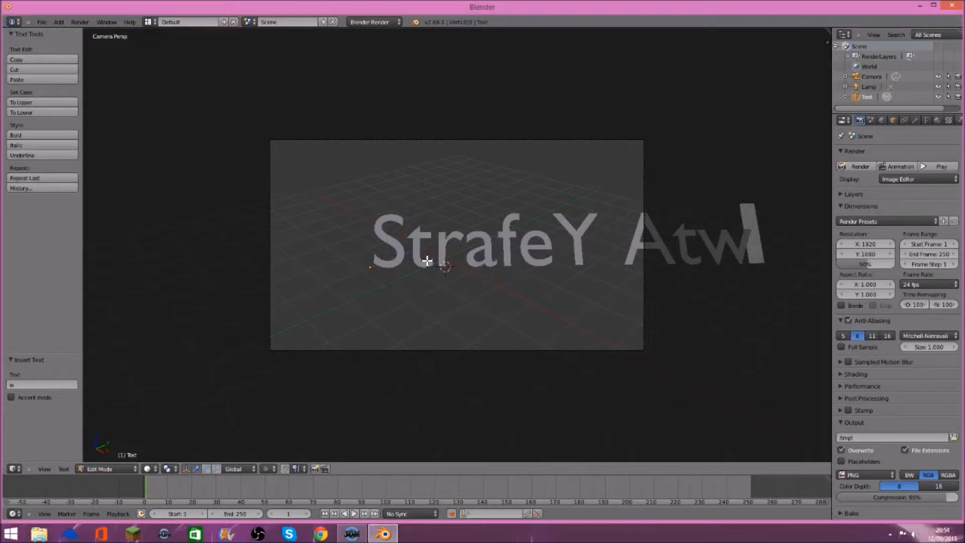
pyautogui.press('Return')
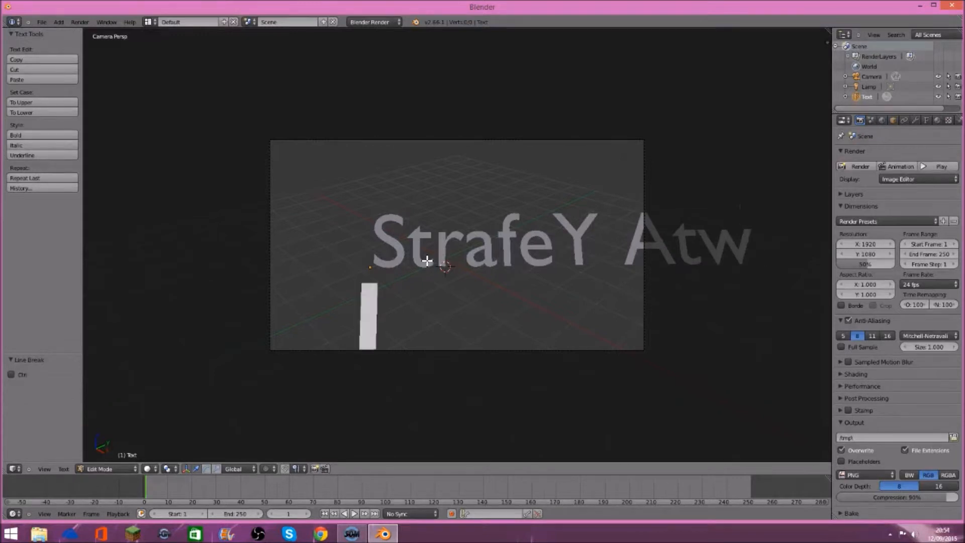
pyautogui.press('Tab')
# Step: Scale the text object down by about 0.647 and move it about -1.154 along the X axis
pyautogui.press('s')
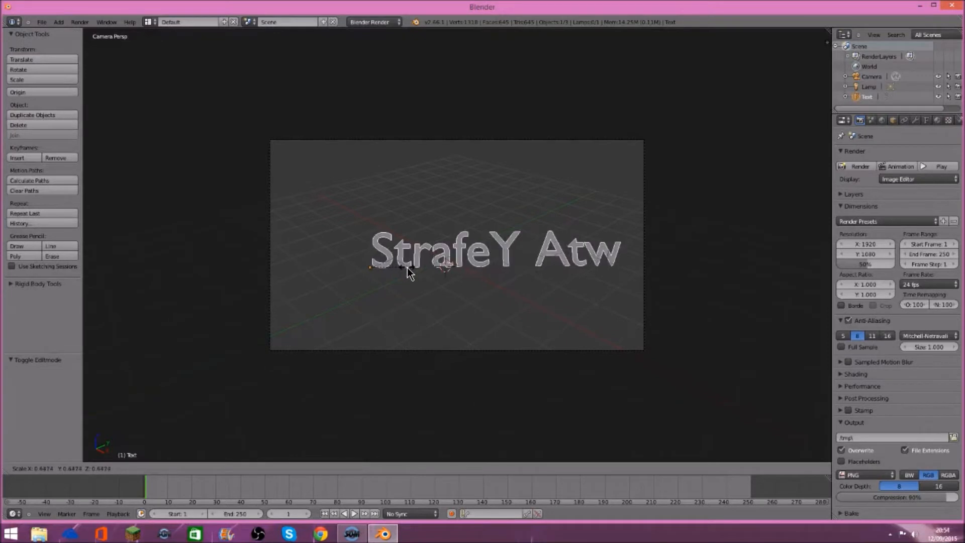
pyautogui.click(408, 272)
pyautogui.press('g')
pyautogui.press('x')
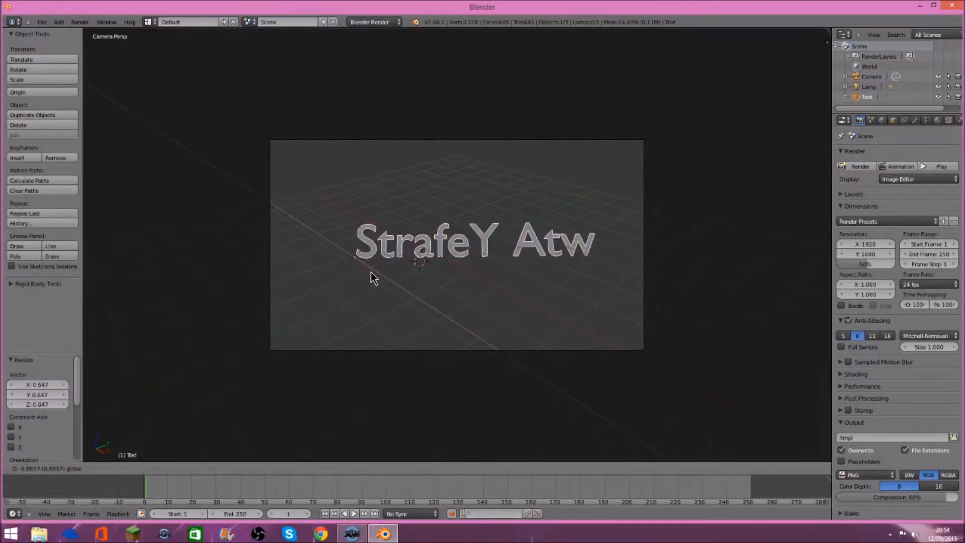
pyautogui.click(366, 273)
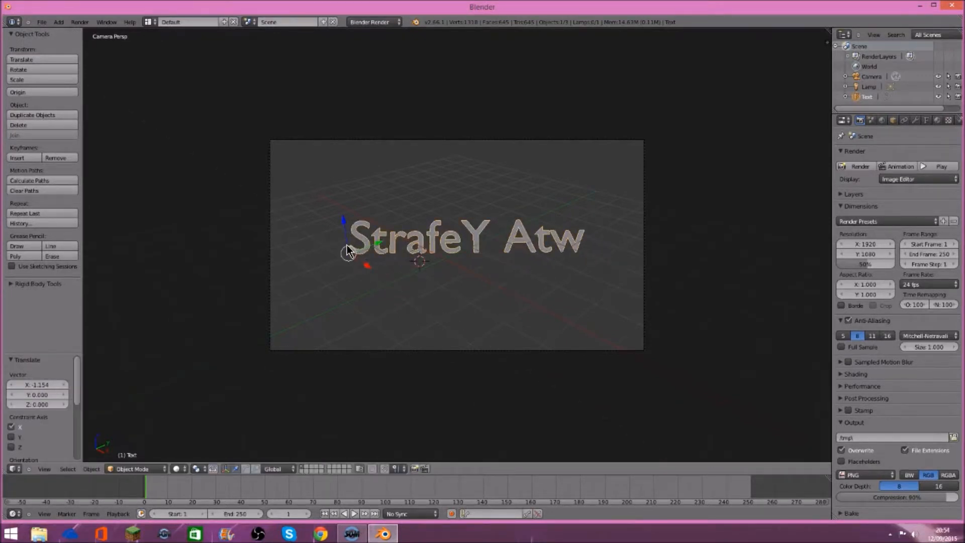
# Step: Move the text about -0.911 in Z, then shift it freely by about -0.367 in X, -0.132 in Y and 0.360 in Z
pyautogui.press('g')
pyautogui.press('z')
pyautogui.click(352, 276)
pyautogui.press('g')
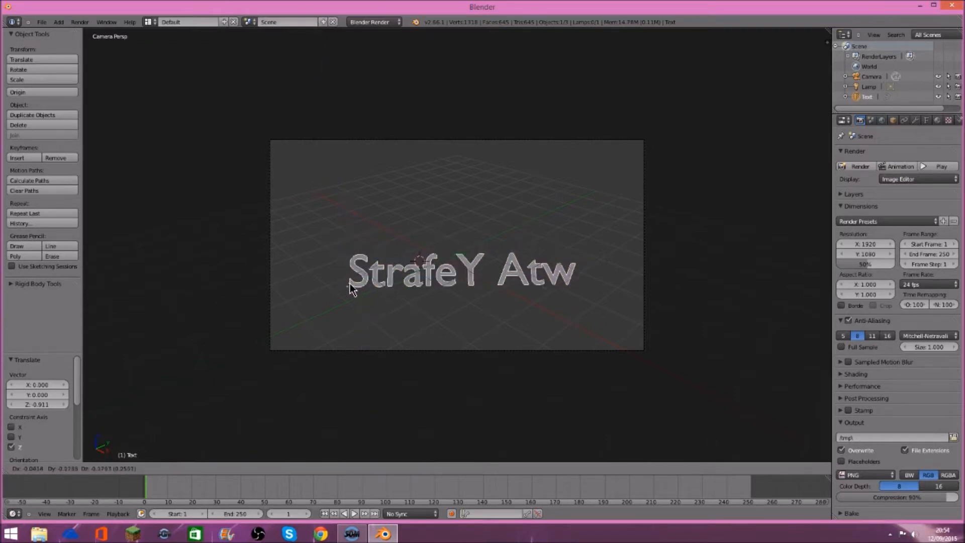
pyautogui.click(345, 267)
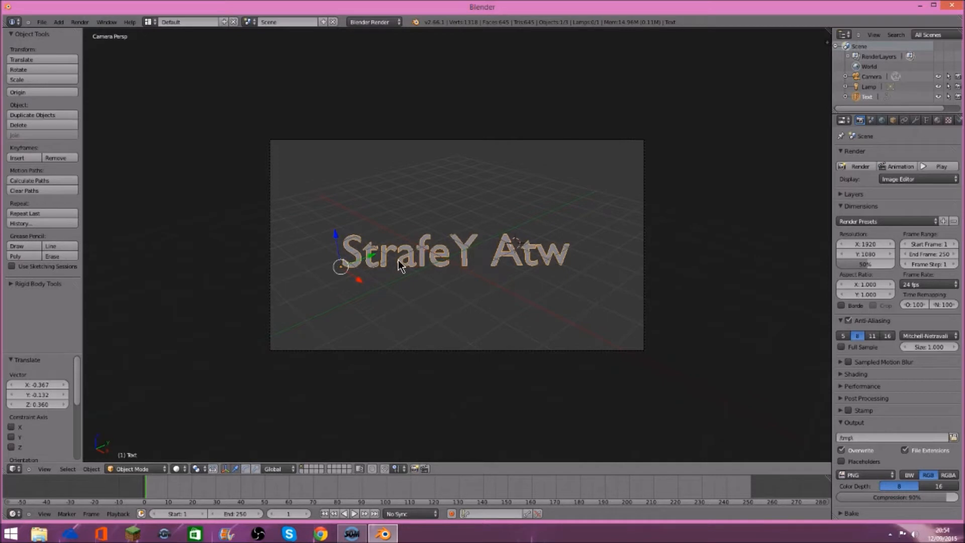
# Step: Raise the render resolution percentage to 100%
pyautogui.moveTo(431, 269); pyautogui.dragTo(525, 242, button='middle')
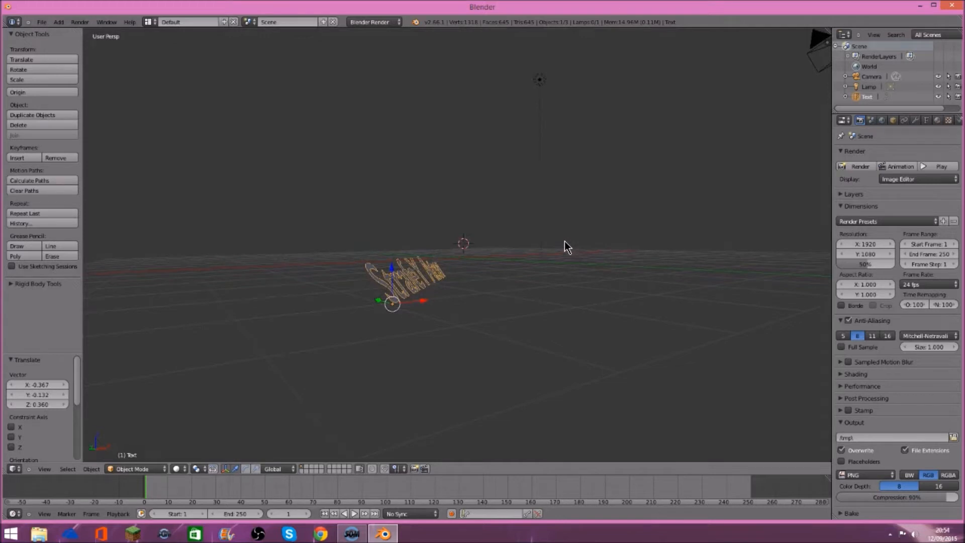
pyautogui.press('KP_0')
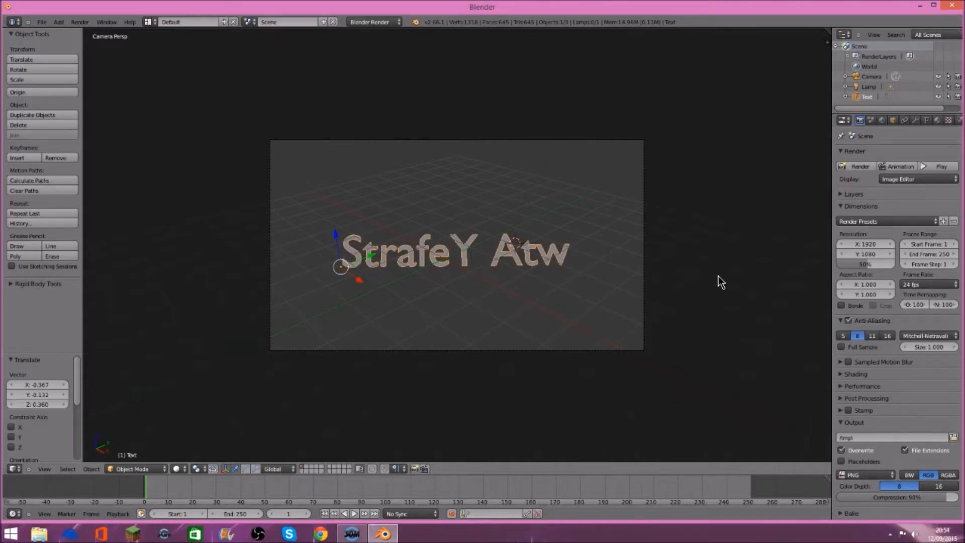
pyautogui.moveTo(860, 261); pyautogui.dragTo(900, 267)
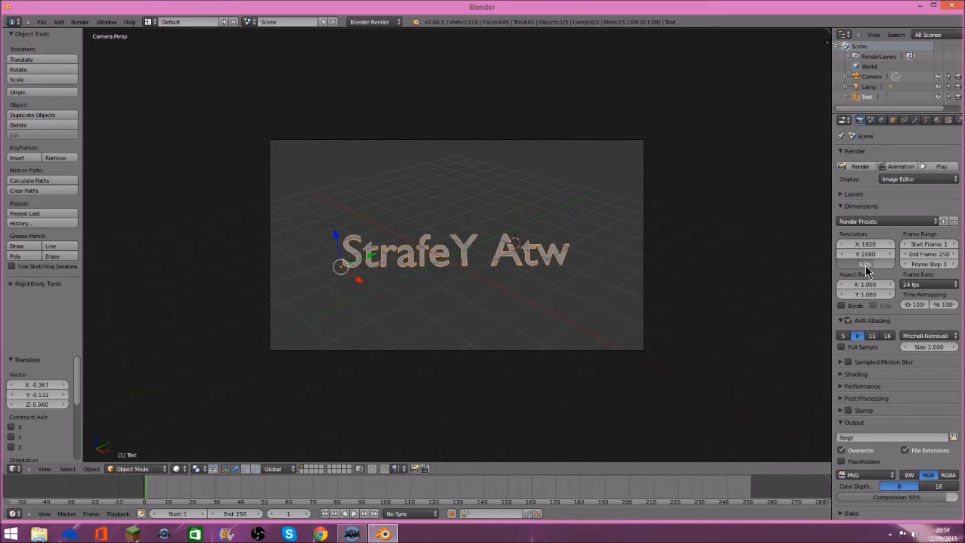
pyautogui.moveTo(865, 266); pyautogui.dragTo(942, 259)
# Step: Give the text 3D thickness by setting its geometry extrusion to 0.120
pyautogui.click(926, 121)
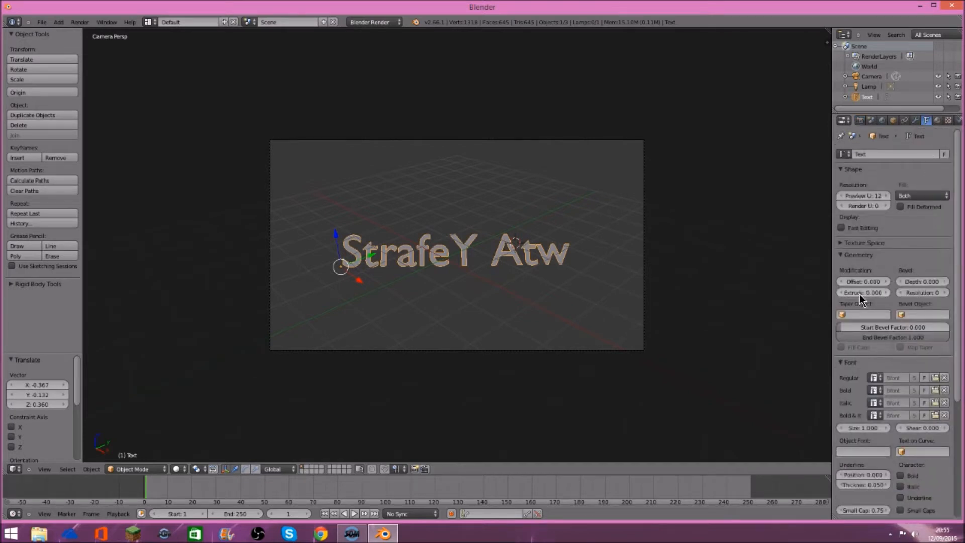
pyautogui.moveTo(850, 294)
pyautogui.mouseDown()
pyautogui.moveTo(871, 293)
pyautogui.moveTo(852, 294)
pyautogui.mouseUp()
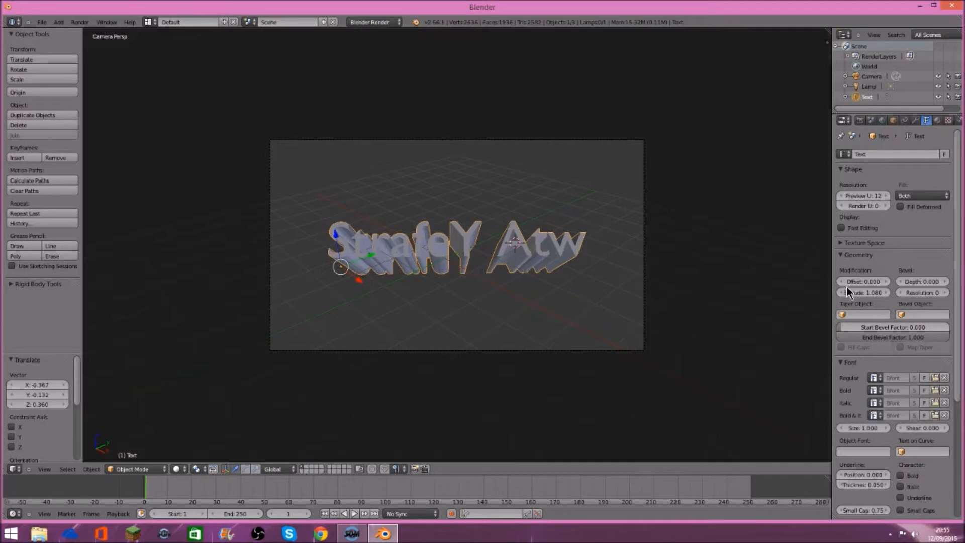
pyautogui.click(840, 291)
pyautogui.click(839, 291)
pyautogui.click(839, 291)
pyautogui.moveTo(871, 291); pyautogui.dragTo(864, 292)
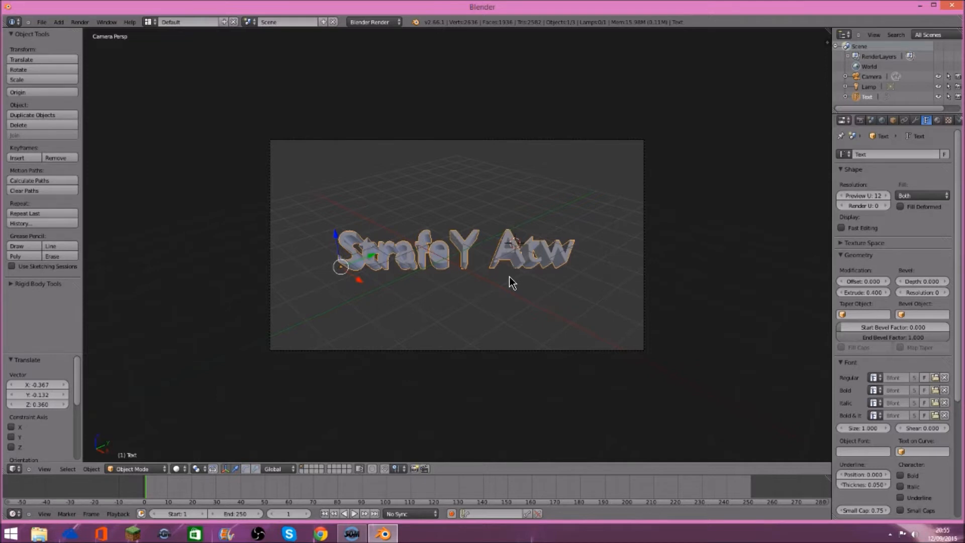
pyautogui.moveTo(856, 294); pyautogui.dragTo(855, 294)
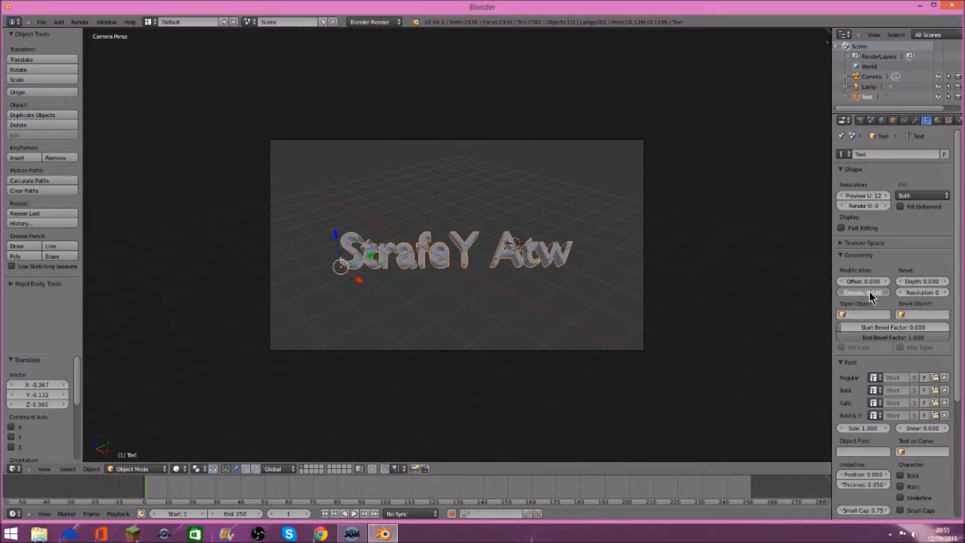
pyautogui.moveTo(868, 294); pyautogui.dragTo(870, 297)
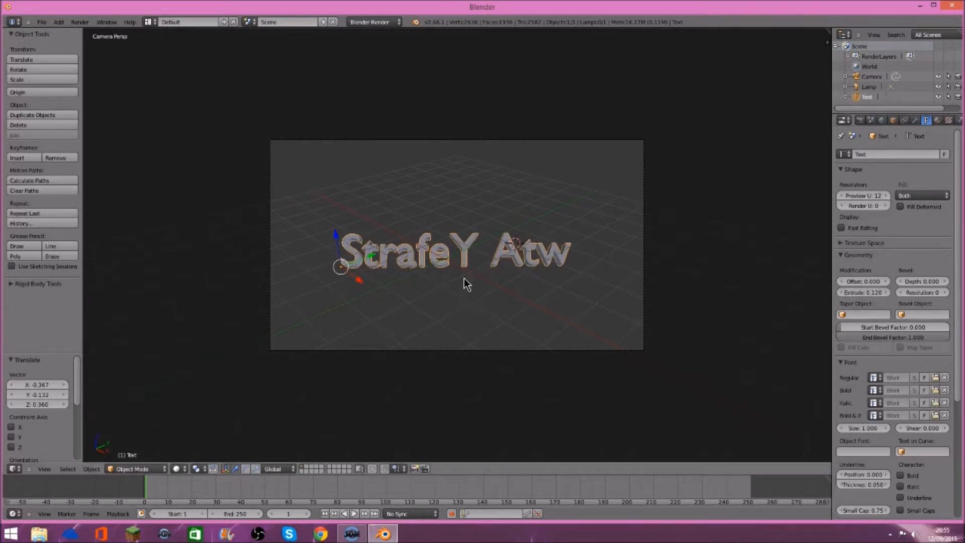
# Step: Add a new material to the text and pick an off-white diffuse colour from the colour wheel
pyautogui.click(937, 120)
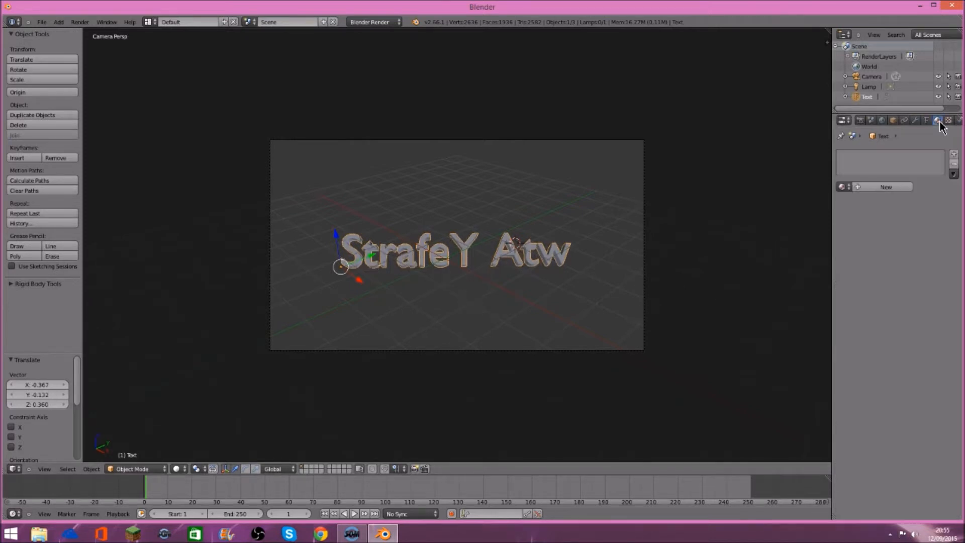
pyautogui.click(886, 187)
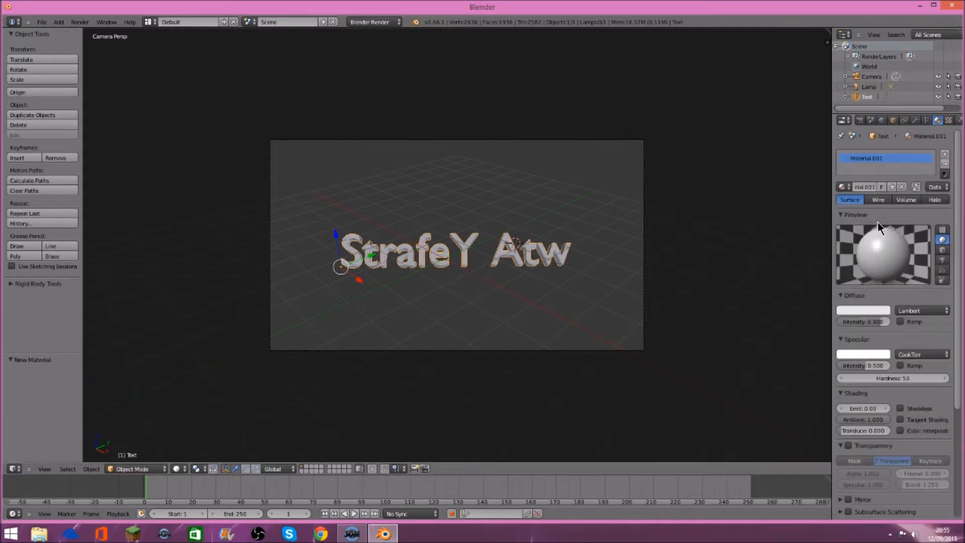
pyautogui.click(859, 310)
pyautogui.moveTo(846, 221)
pyautogui.mouseDown()
pyautogui.moveTo(887, 195)
pyautogui.moveTo(776, 201)
pyautogui.moveTo(857, 280)
pyautogui.moveTo(723, 173)
pyautogui.moveTo(885, 226)
pyautogui.moveTo(725, 184)
pyautogui.moveTo(837, 213)
pyautogui.mouseUp()
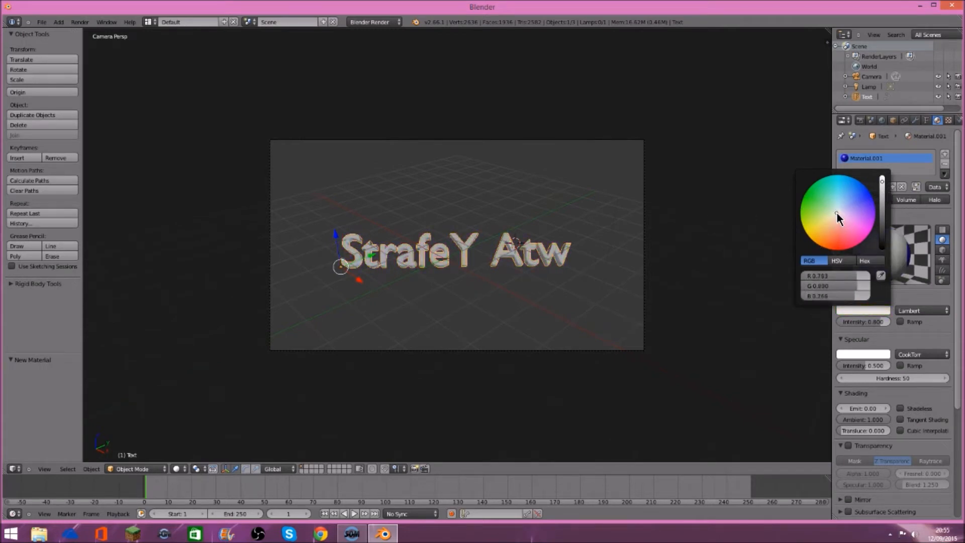
# Step: Adjust the diffuse colour's RGB channels through cyan, black and yellow to white
pyautogui.click(865, 310)
pyautogui.moveTo(843, 275); pyautogui.dragTo(746, 274)
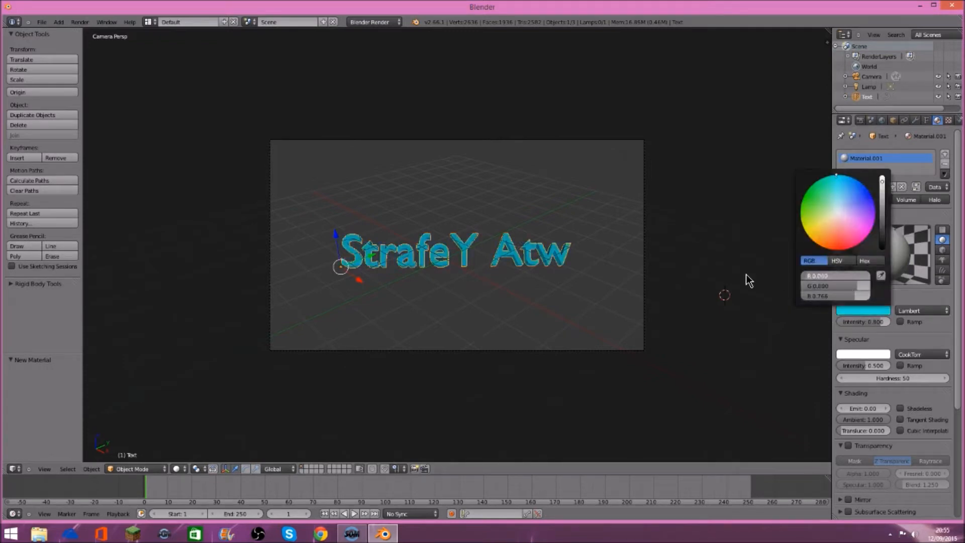
pyautogui.moveTo(841, 285); pyautogui.dragTo(773, 295)
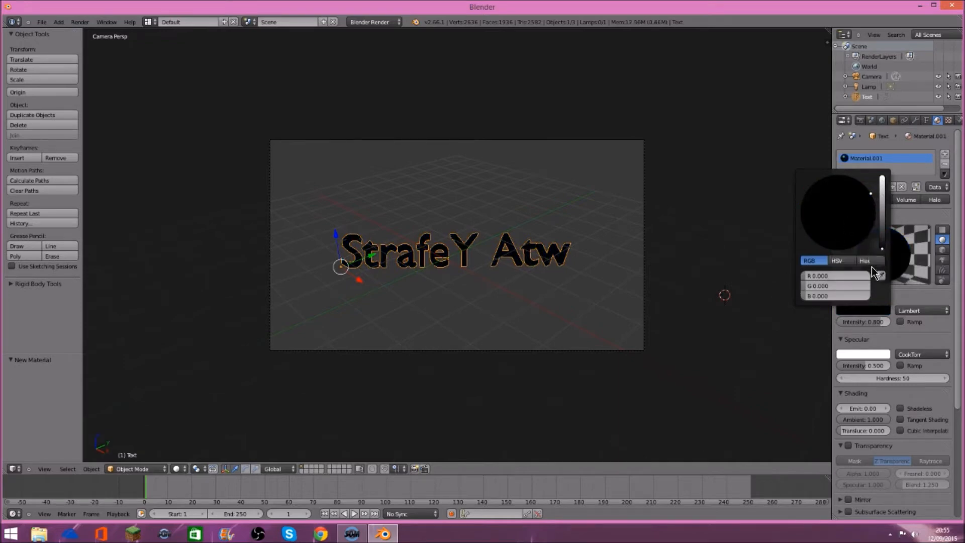
pyautogui.moveTo(823, 275); pyautogui.dragTo(924, 282)
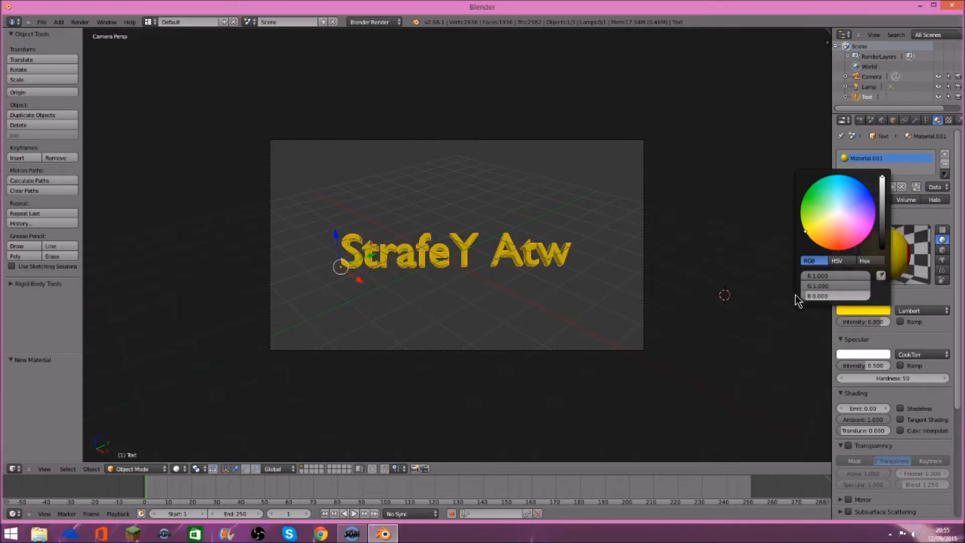
pyautogui.moveTo(804, 296); pyautogui.dragTo(866, 295)
# Step: Sample the diffuse colour from the screen with the eyedropper until the material is dark grey
pyautogui.click(880, 275)
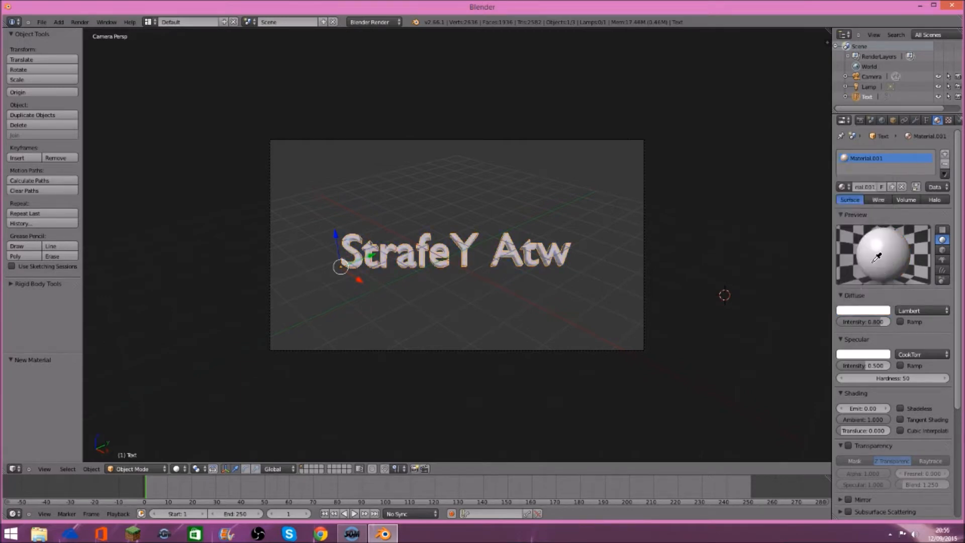
pyautogui.click(873, 298)
pyautogui.click(863, 309)
pyautogui.click(890, 277)
pyautogui.click(853, 256)
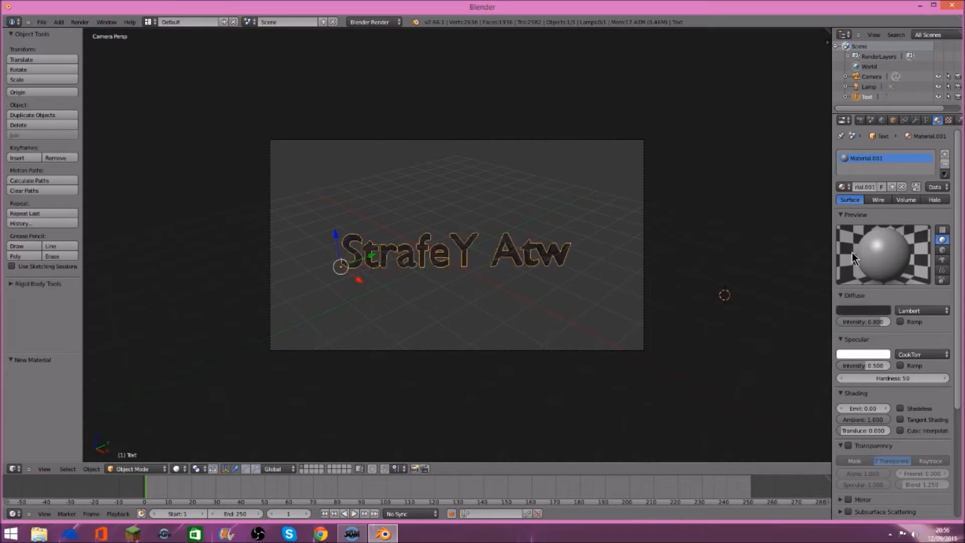
# Step: Repeatedly resample the diffuse colour from the material preview until it is nearly black, about 0.0003 in each RGB channel
pyautogui.click(882, 310)
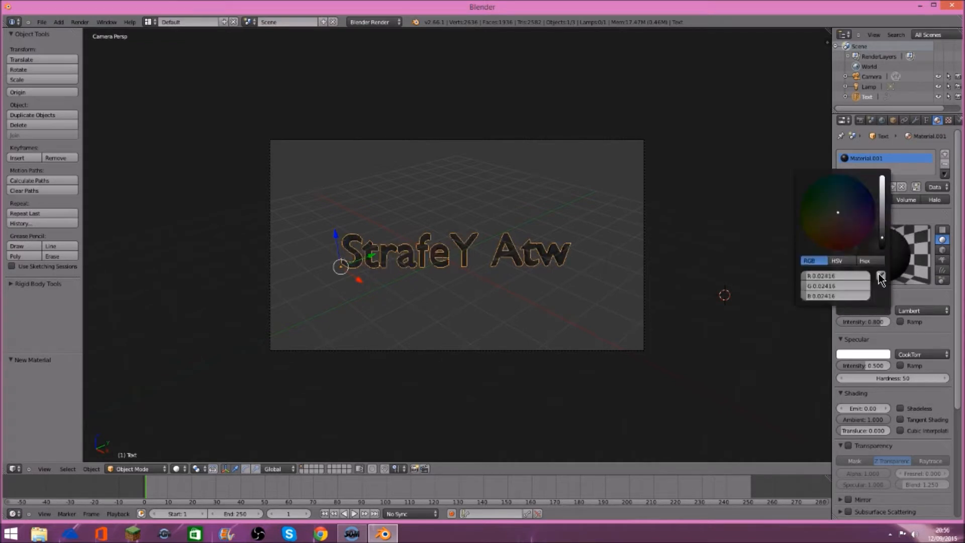
pyautogui.click(880, 274)
pyautogui.click(875, 270)
pyautogui.click(888, 309)
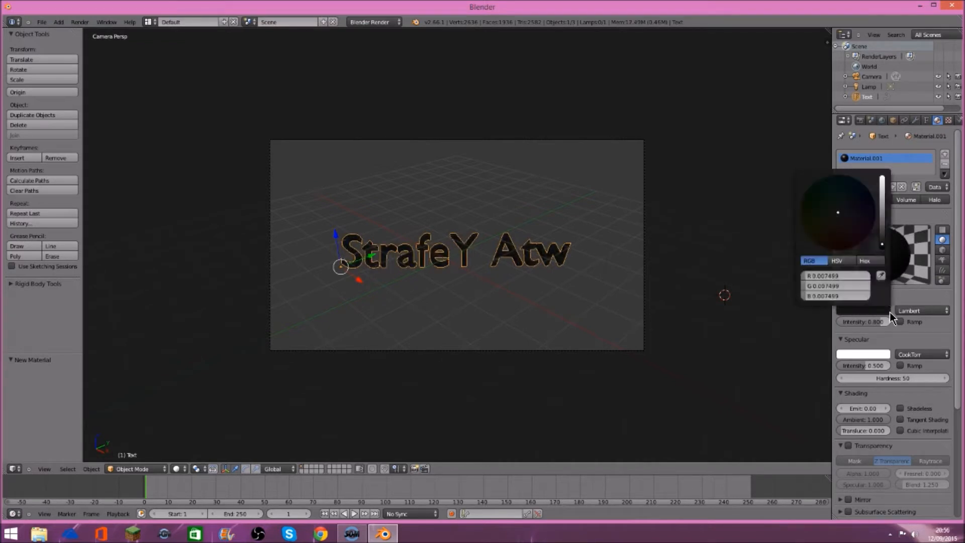
pyautogui.click(880, 275)
pyautogui.click(880, 265)
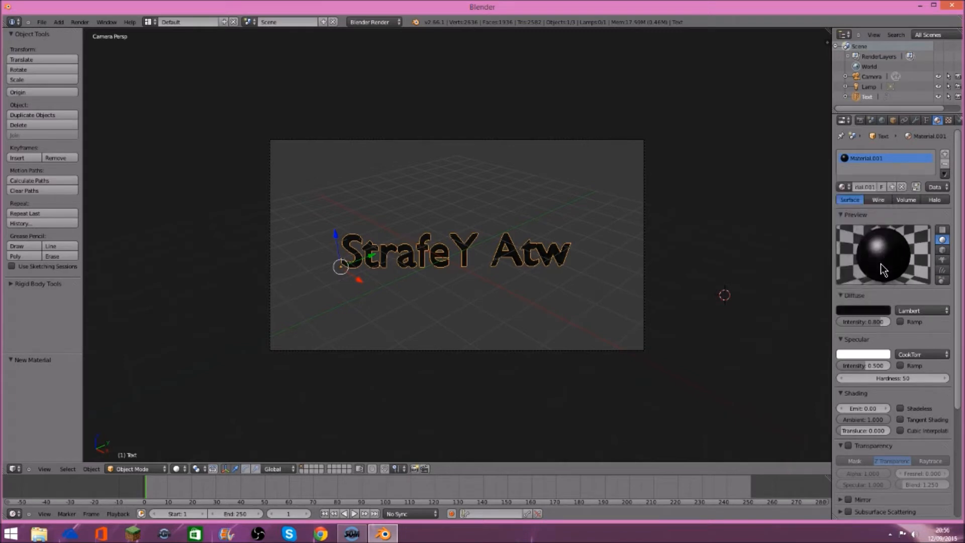
pyautogui.click(882, 311)
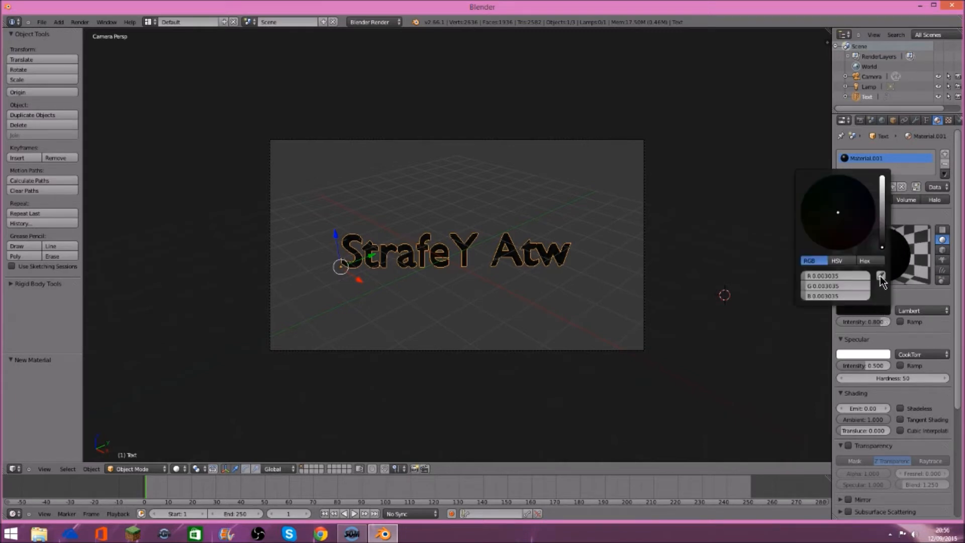
pyautogui.click(880, 275)
pyautogui.click(894, 267)
pyautogui.click(885, 310)
pyautogui.click(881, 276)
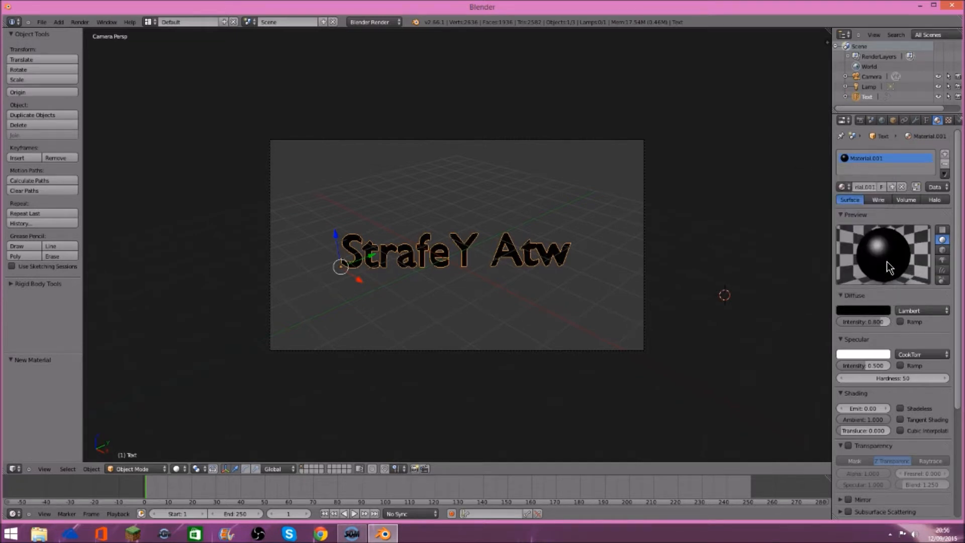
# Step: Change the text material's diffuse colour from near black to a bright sky blue
pyautogui.moveTo(469, 271); pyautogui.dragTo(735, 261, button='middle')
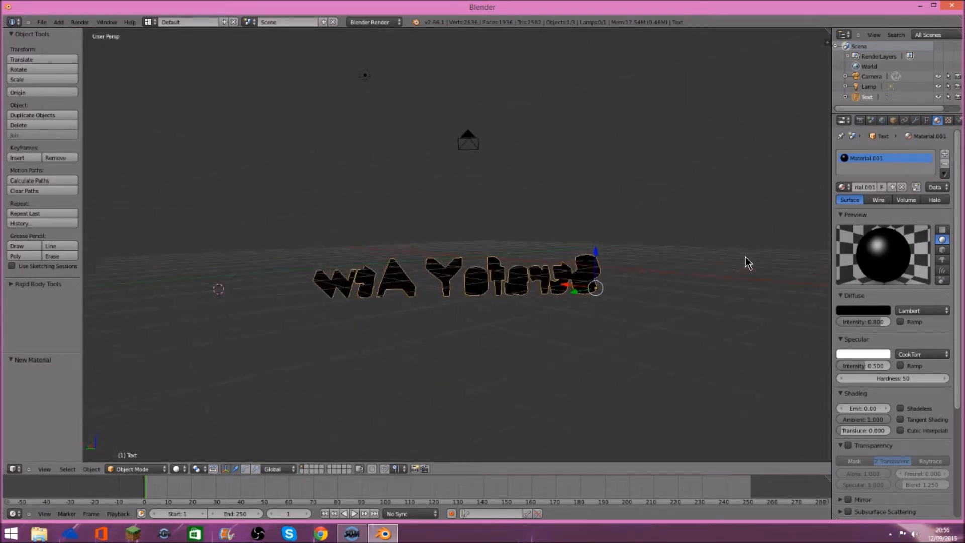
pyautogui.press('KP_0')
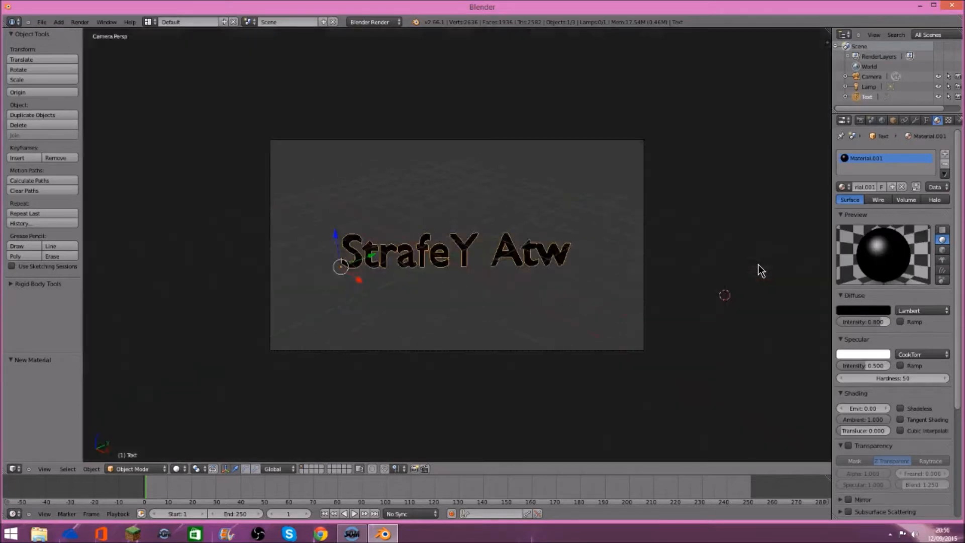
pyautogui.click(879, 312)
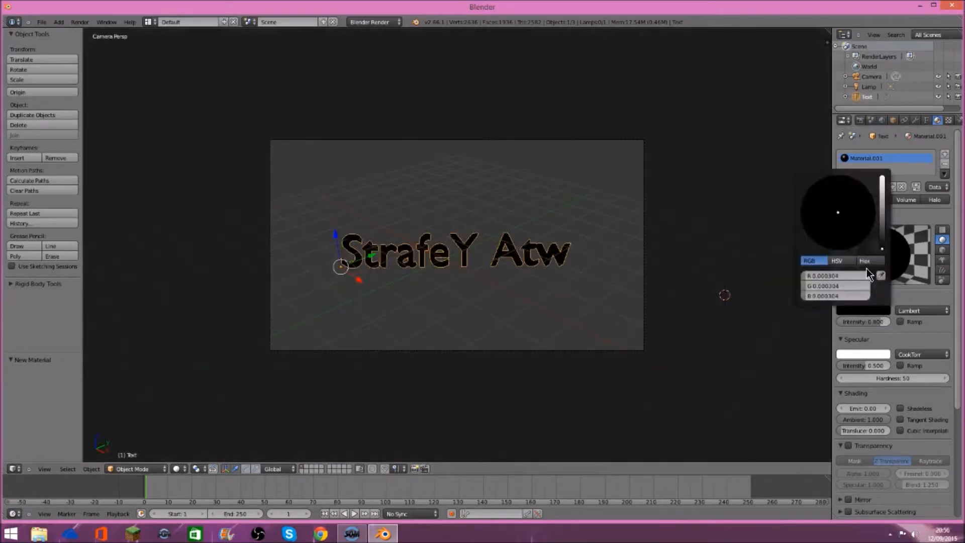
pyautogui.click(858, 315)
pyautogui.moveTo(807, 275); pyautogui.dragTo(872, 300)
pyautogui.moveTo(849, 211); pyautogui.dragTo(843, 169)
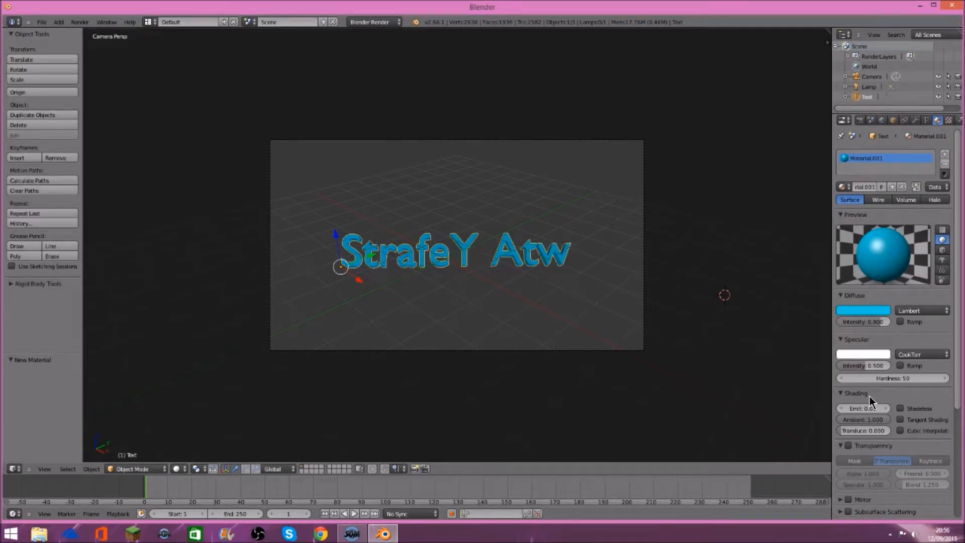
# Step: Render the current frame to check the blue text, and close the render result
pyautogui.press('F12')
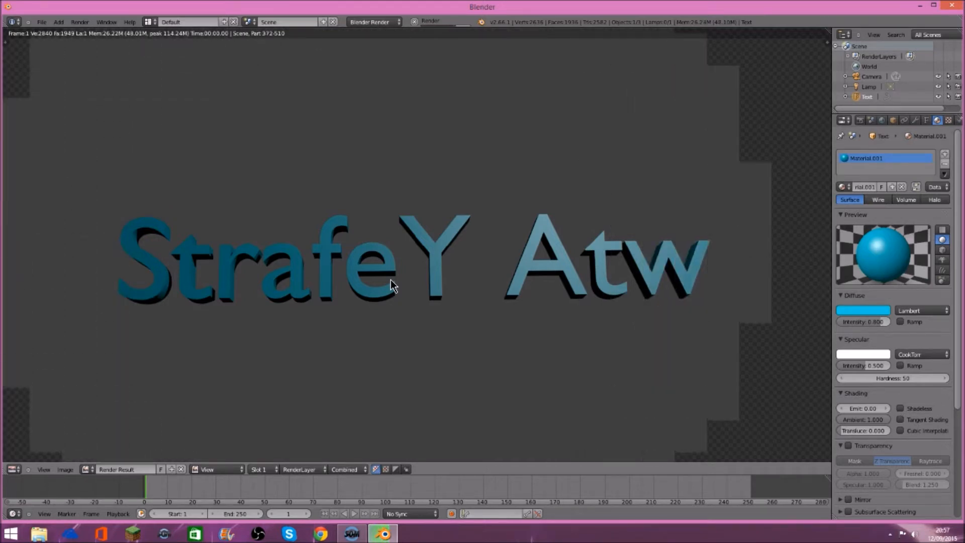
pyautogui.press('Escape')
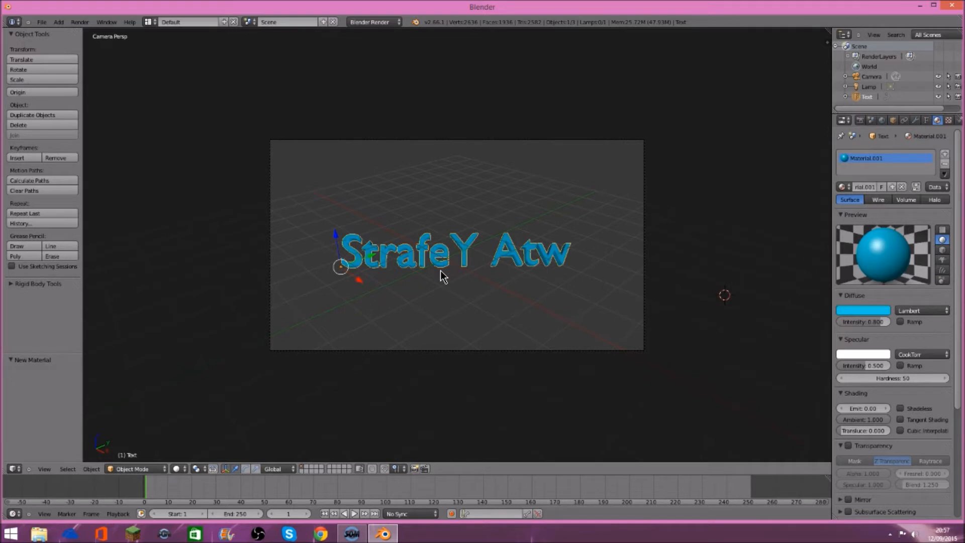
pyautogui.press('space')
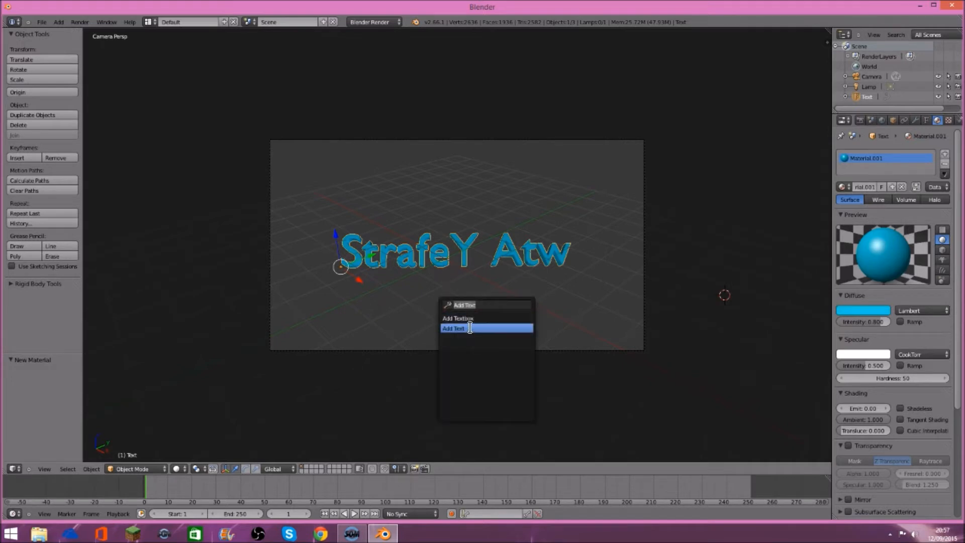
pyautogui.click(470, 327)
pyautogui.moveTo(743, 307); pyautogui.dragTo(520, 249)
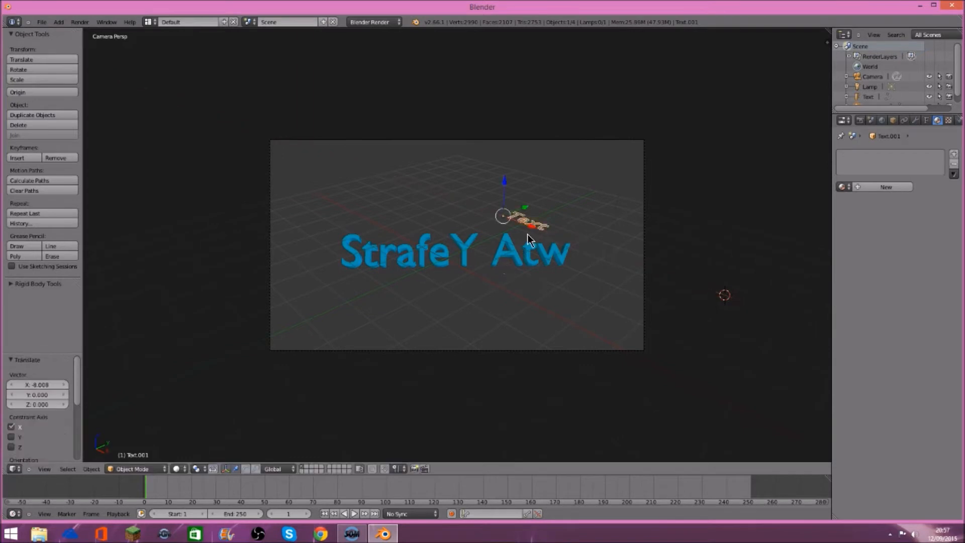
pyautogui.press('x')
pyautogui.click(526, 236)
# Step: Duplicate the blue "StrafeY Atw" text in place by pasting a copy of it from the buffer
pyautogui.rightClick(503, 253)
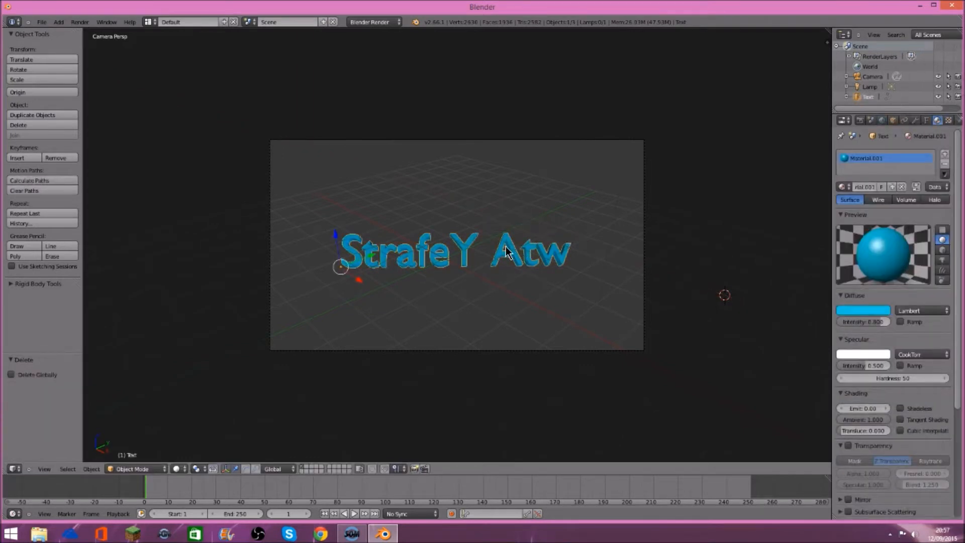
pyautogui.press('x')
pyautogui.press('Escape')
pyautogui.hotkey('ctrl', 'v')
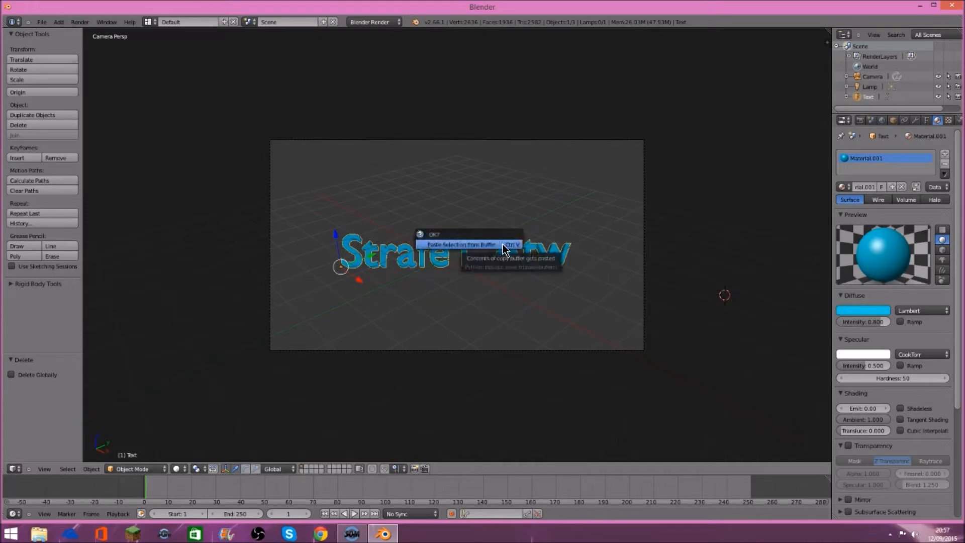
pyautogui.click(502, 244)
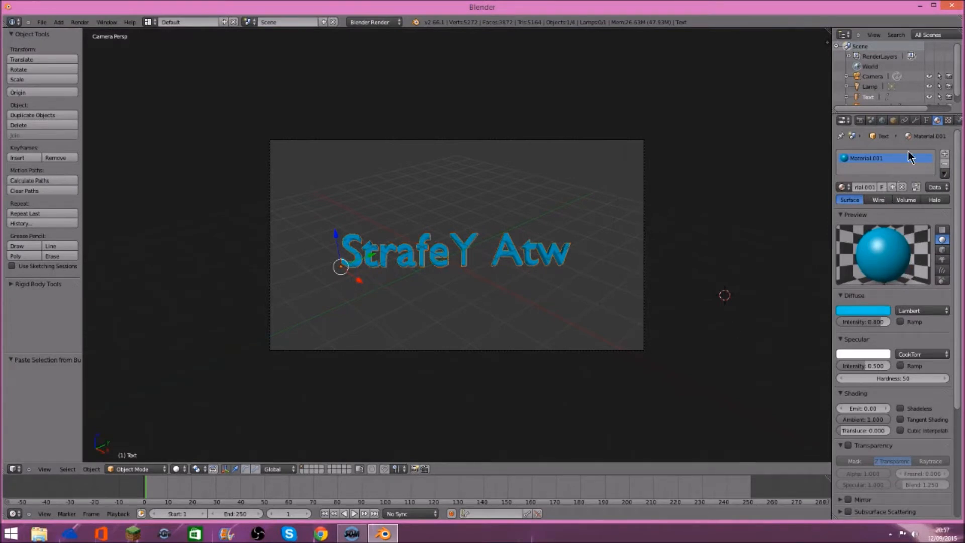
# Step: Flatten the copied text by reducing its extrusion, and change its material's diffuse colour to white
pyautogui.click(926, 120)
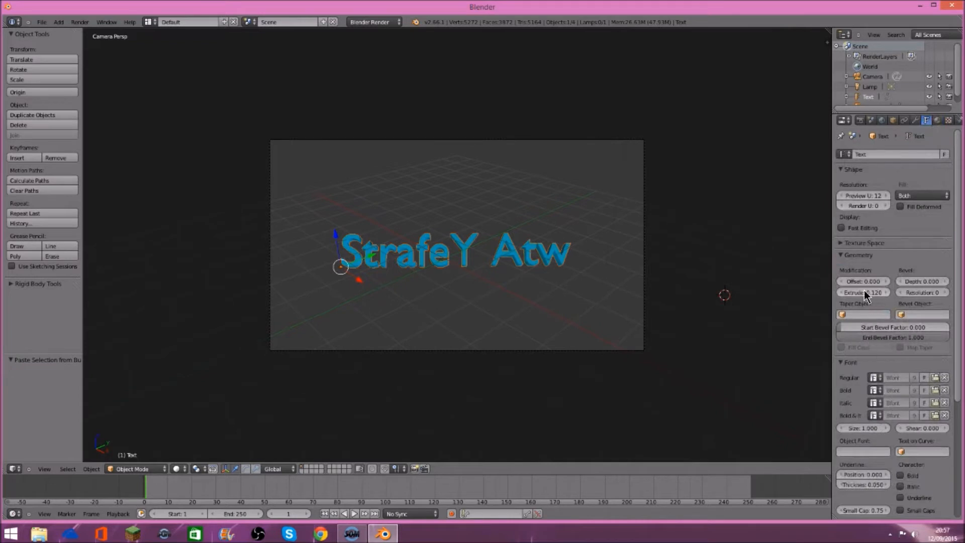
pyautogui.moveTo(864, 294); pyautogui.dragTo(824, 293)
pyautogui.click(937, 120)
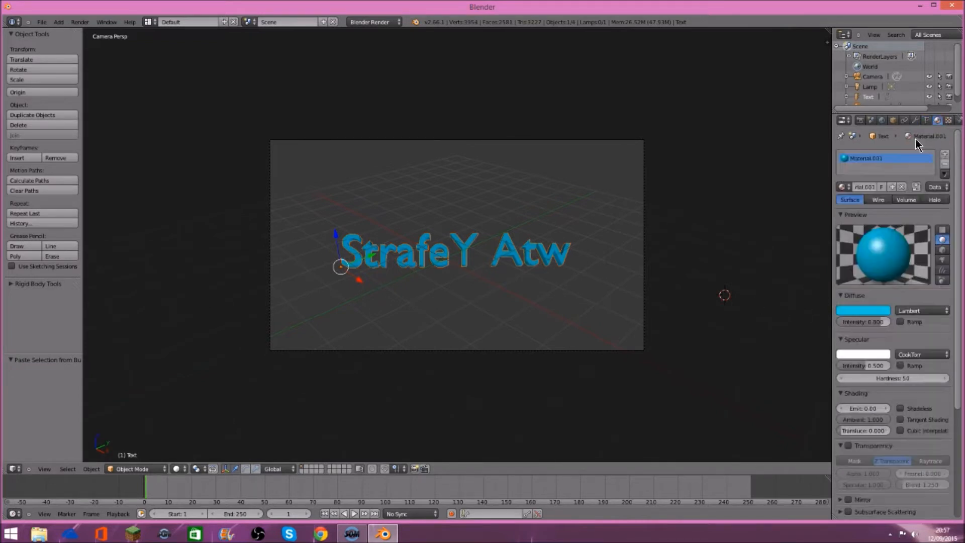
pyautogui.click(862, 311)
pyautogui.moveTo(840, 207); pyautogui.dragTo(835, 215)
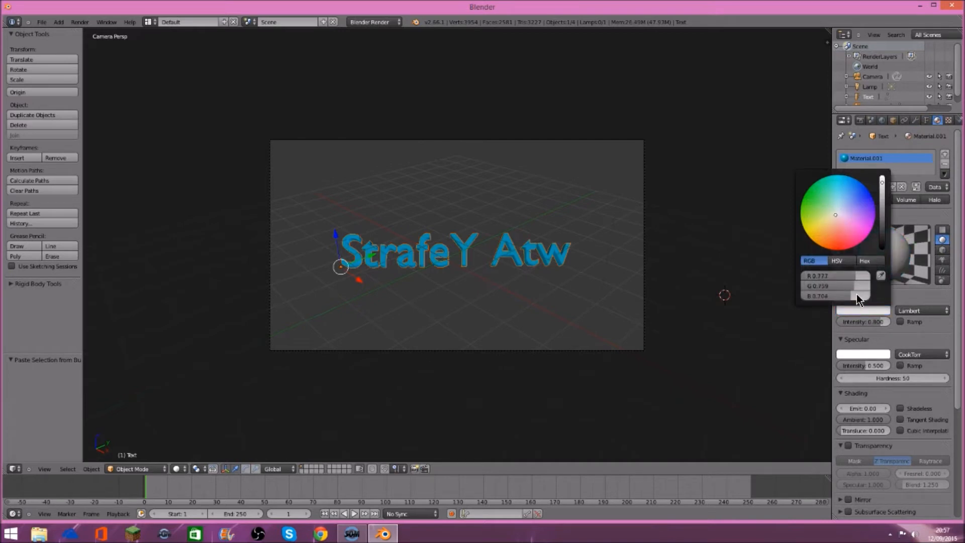
pyautogui.moveTo(854, 272); pyautogui.dragTo(904, 270)
pyautogui.moveTo(849, 285); pyautogui.dragTo(899, 289)
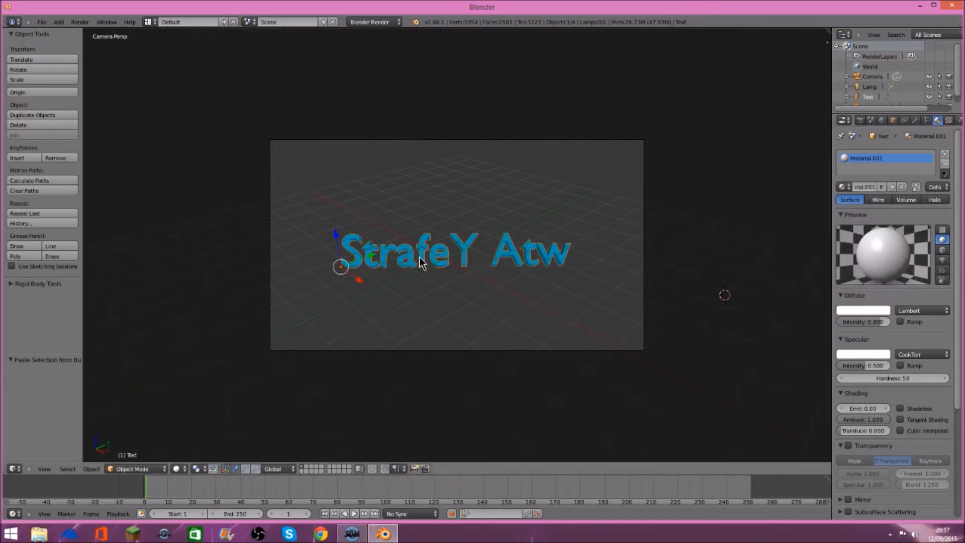
# Step: Separate the overlapping texts with a move of about -0.497 along X, so the white lettering sits in front of the blue in camera view
pyautogui.moveTo(471, 267); pyautogui.dragTo(577, 243, button='middle')
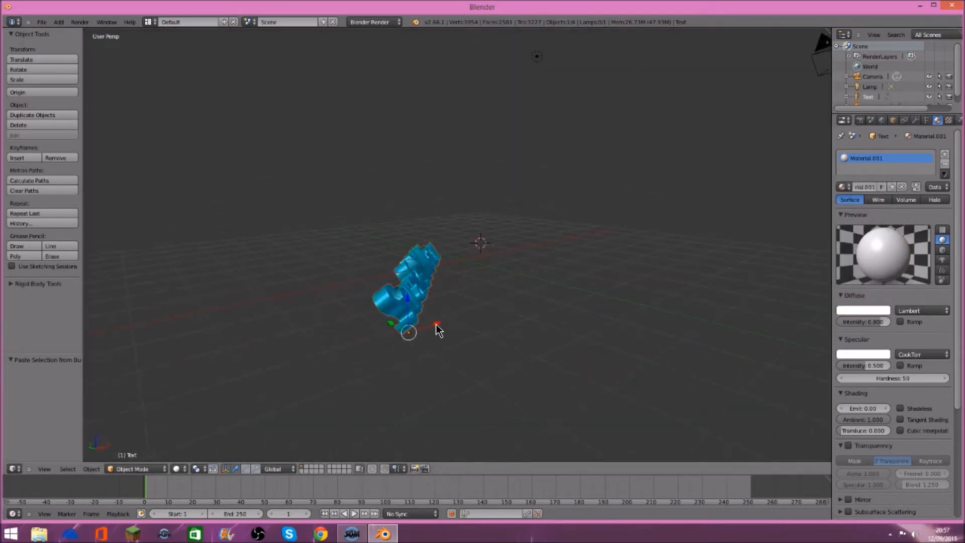
pyautogui.press('g')
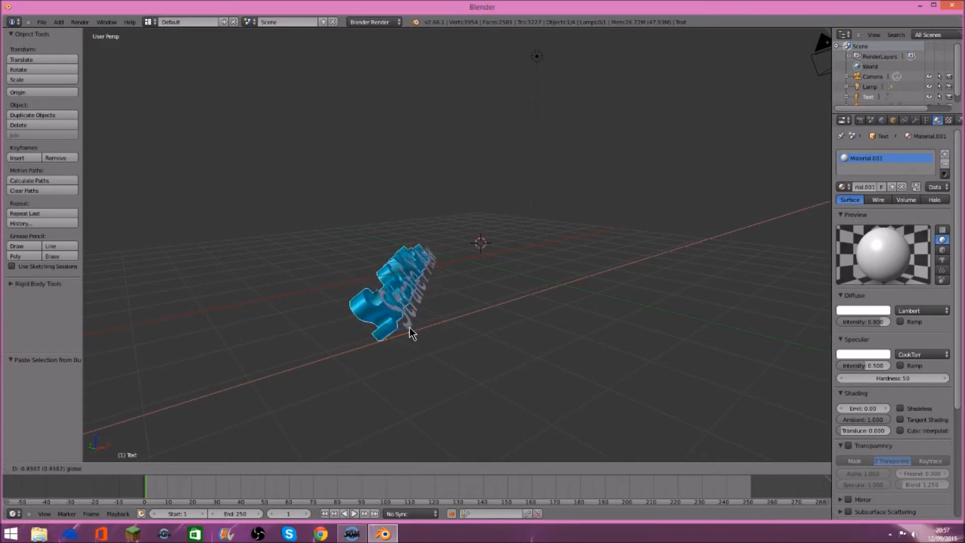
pyautogui.click(409, 327)
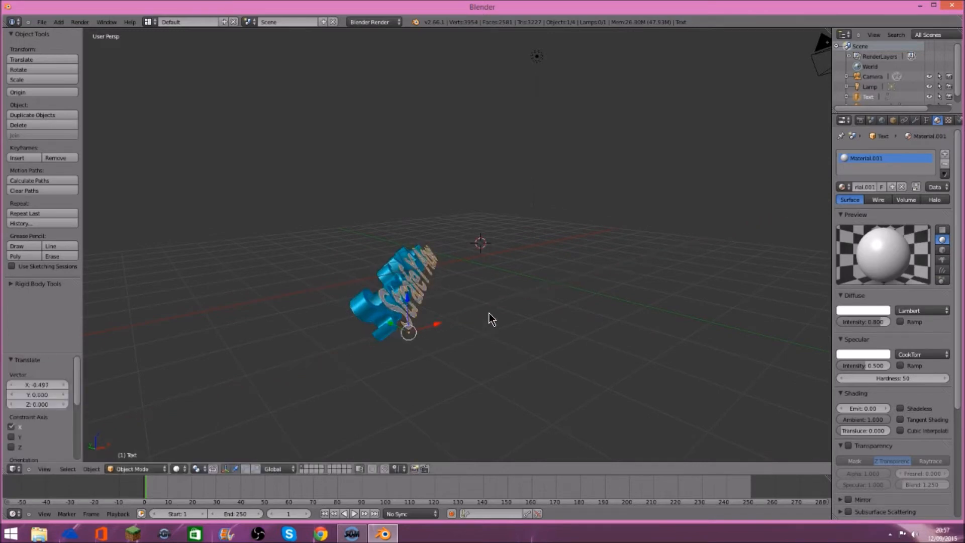
pyautogui.press('KP_0')
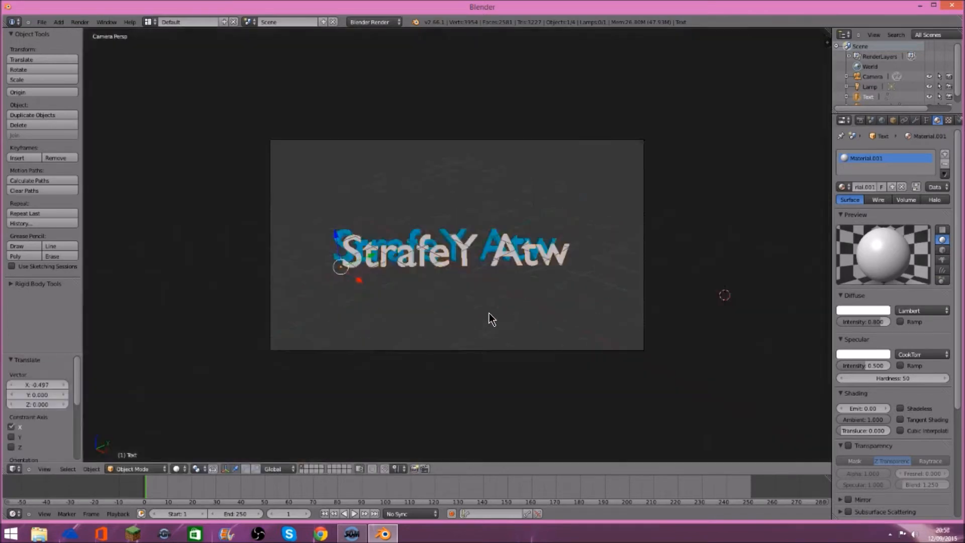
# Step: Move the white text about 0.183 along Z, -0.295 along Y, and a further 0.108 along Z
pyautogui.press('g')
pyautogui.press('z')
pyautogui.click(336, 248)
pyautogui.press('g')
pyautogui.press('y')
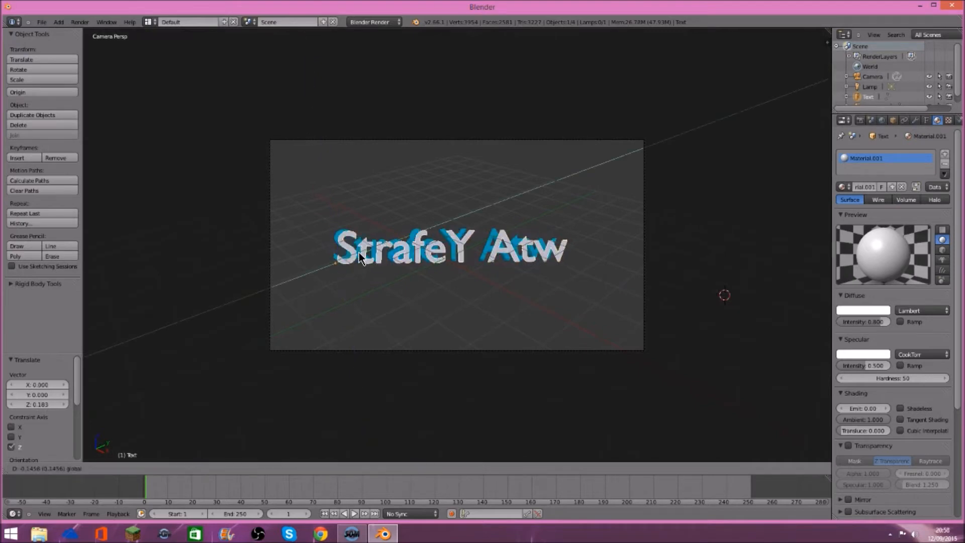
pyautogui.click(329, 245)
pyautogui.press('g')
pyautogui.press('z')
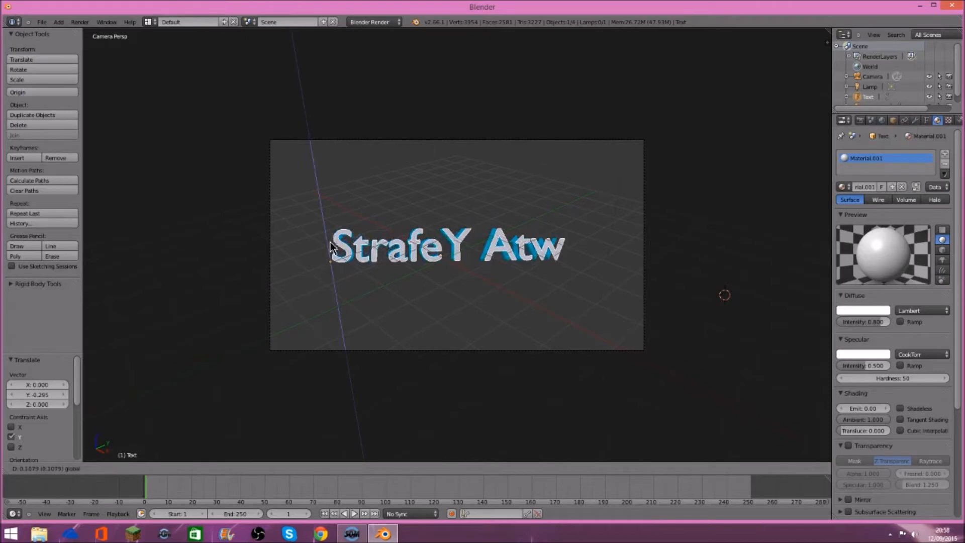
pyautogui.click(330, 242)
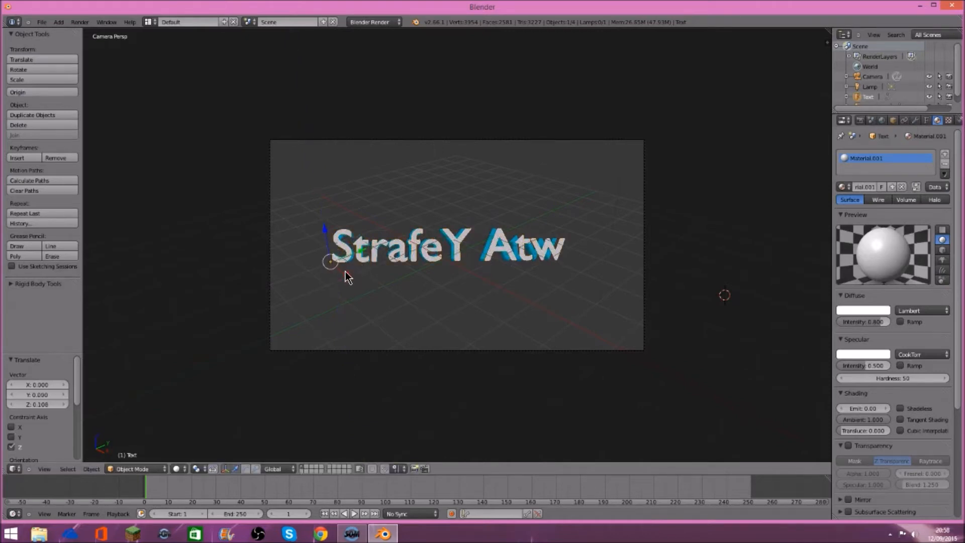
# Step: Shift the white text about -0.268 along X and lower it about 0.067 along Z
pyautogui.press('g')
pyautogui.press('y')
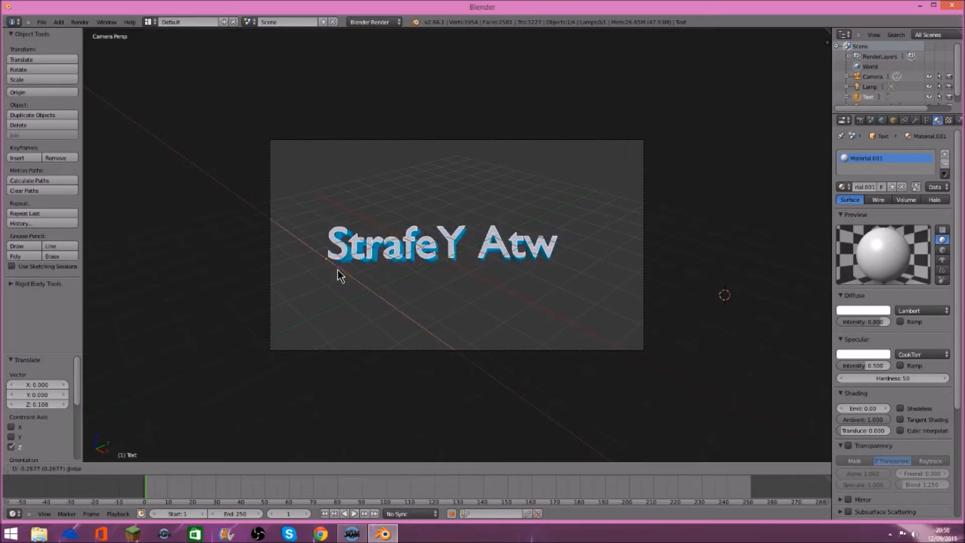
pyautogui.click(337, 270)
pyautogui.press('g')
pyautogui.press('z')
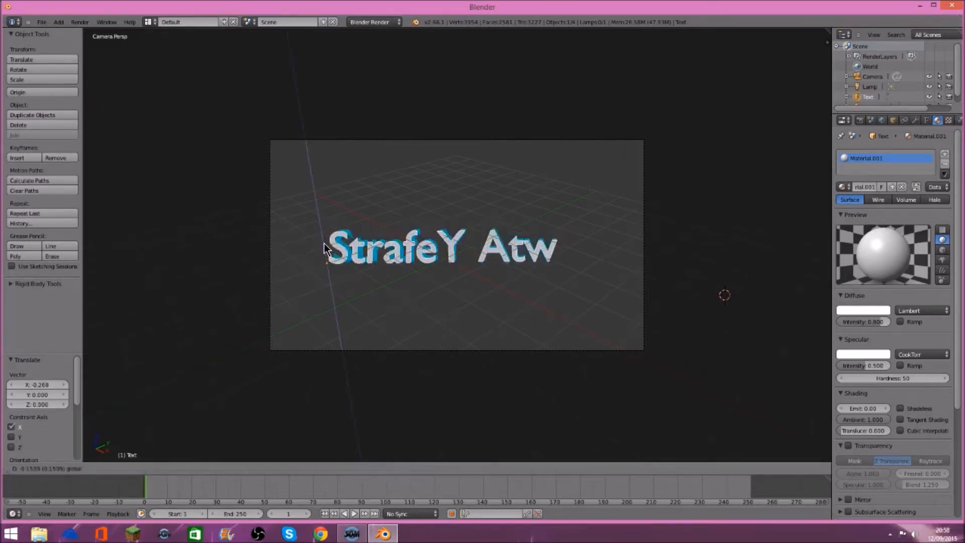
pyautogui.click(328, 249)
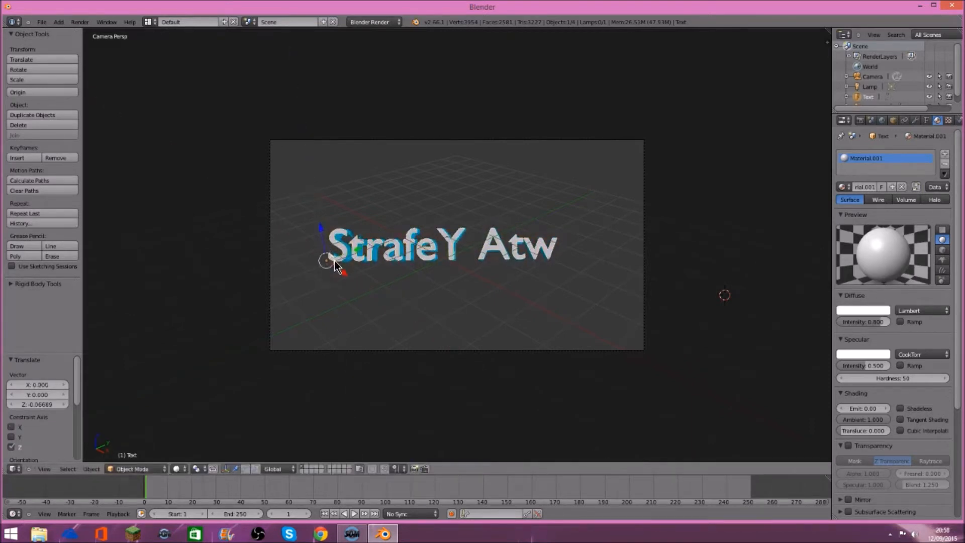
# Step: Move the white text about 0.157 along Y and lower it about 0.099 along Z
pyautogui.press('g')
pyautogui.press('y')
pyautogui.click(348, 254)
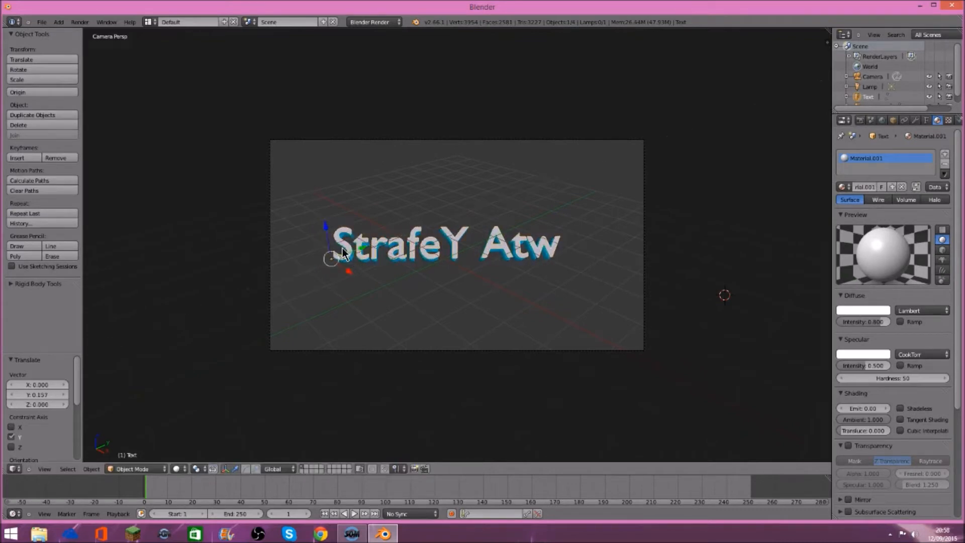
pyautogui.press('g')
pyautogui.press('z')
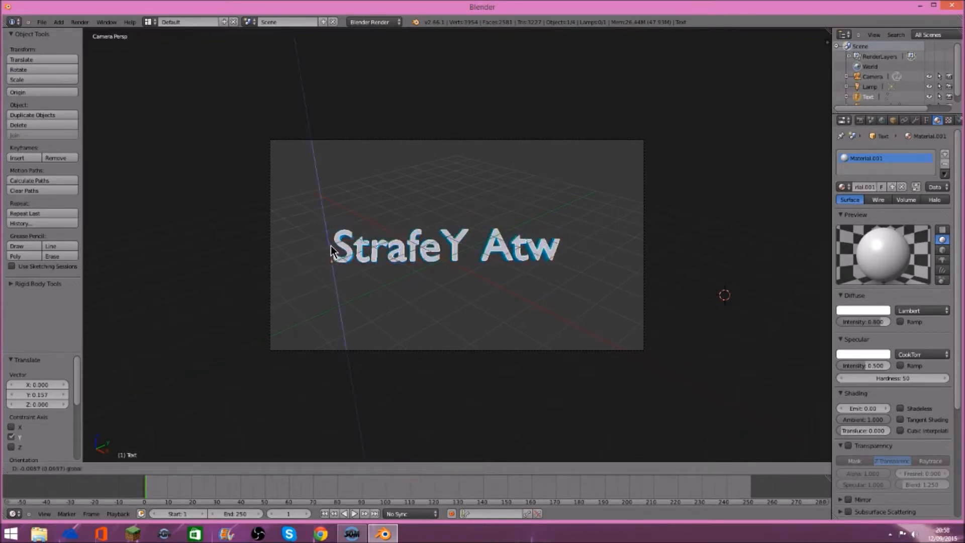
pyautogui.click(331, 245)
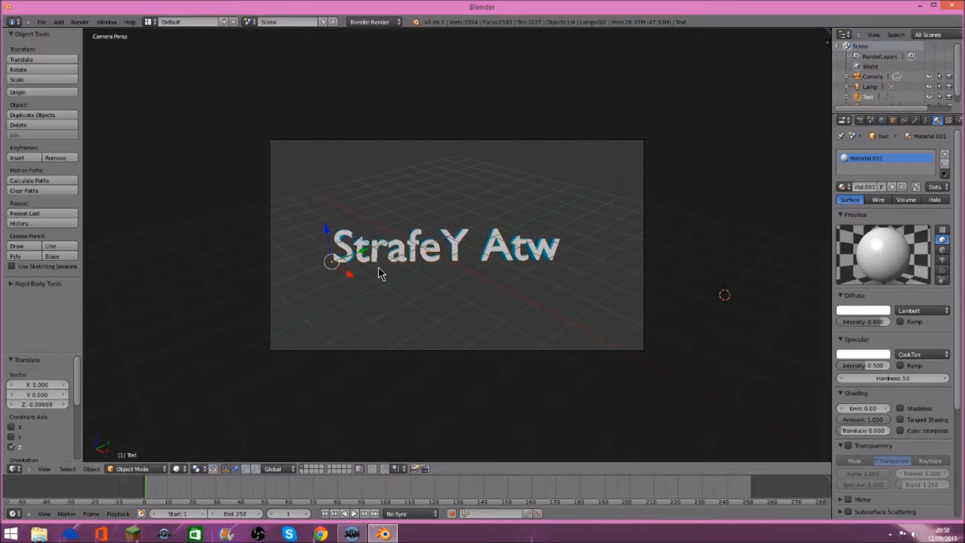
# Step: Nudge the white text about -0.057 along X, and render the current frame to check the layered title
pyautogui.press('g')
pyautogui.press('x')
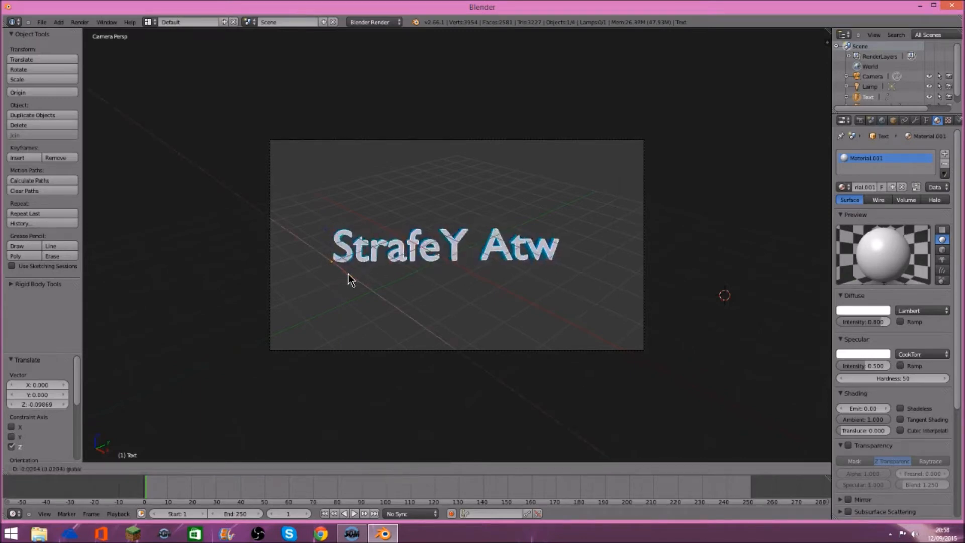
pyautogui.click(351, 279)
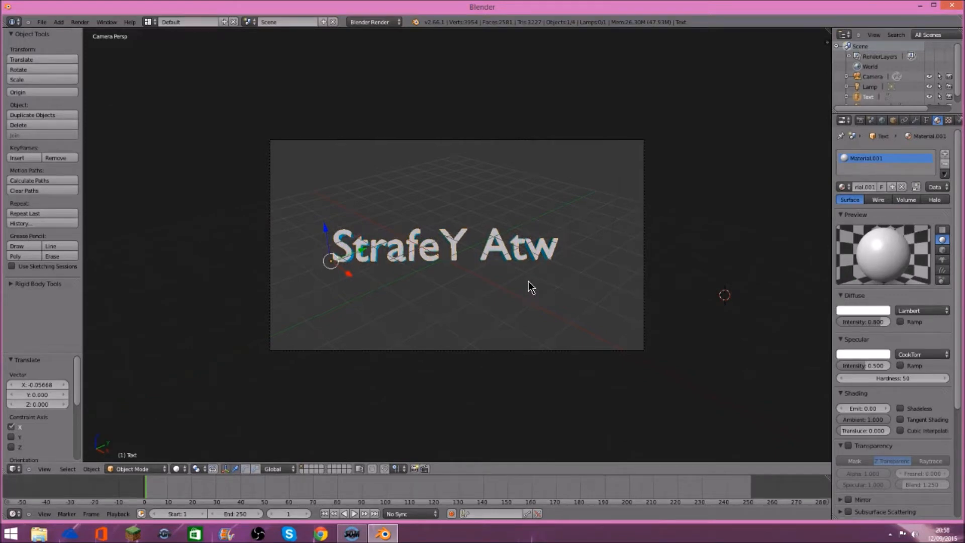
pyautogui.press('F12')
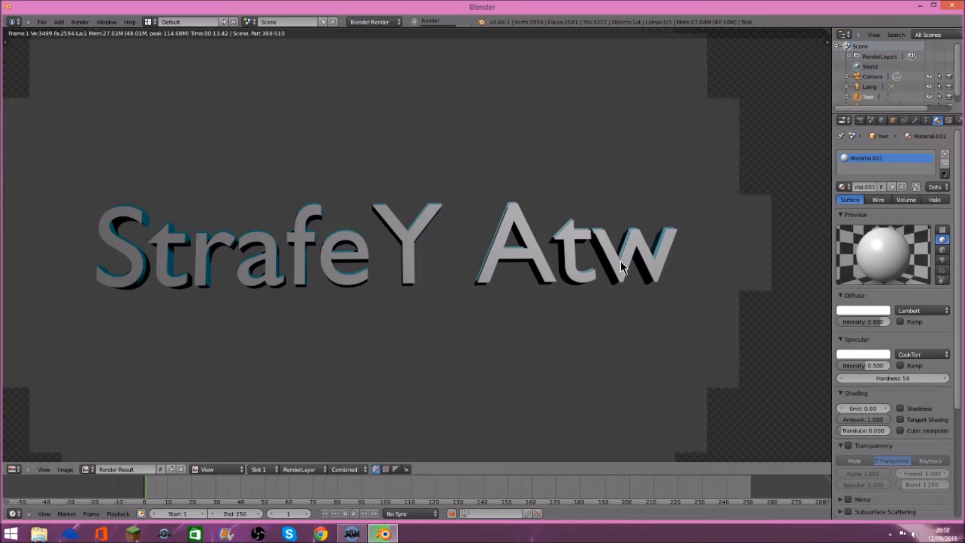
pyautogui.press('Escape')
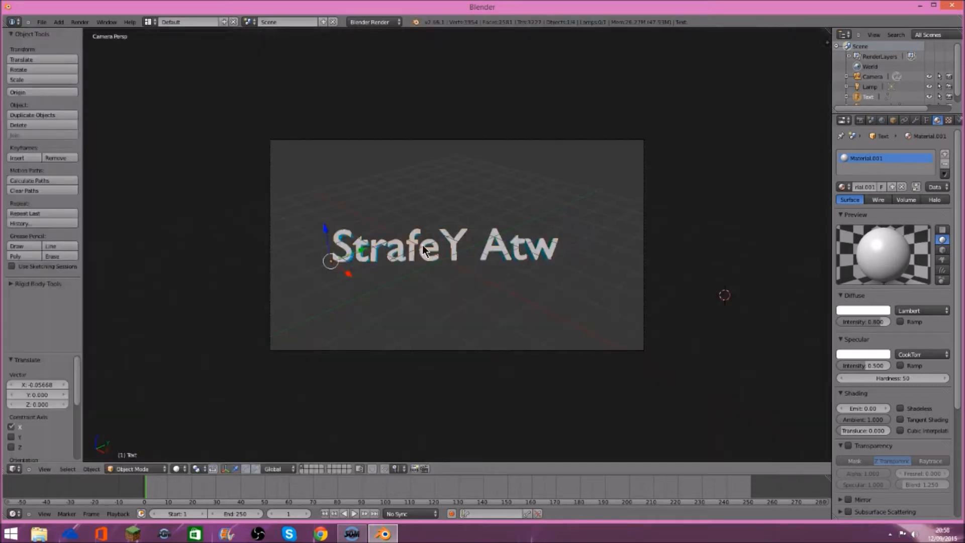
# Step: Raise the white text about 0.079 along Z and shift it about 0.099 along X
pyautogui.press('g')
pyautogui.press('z')
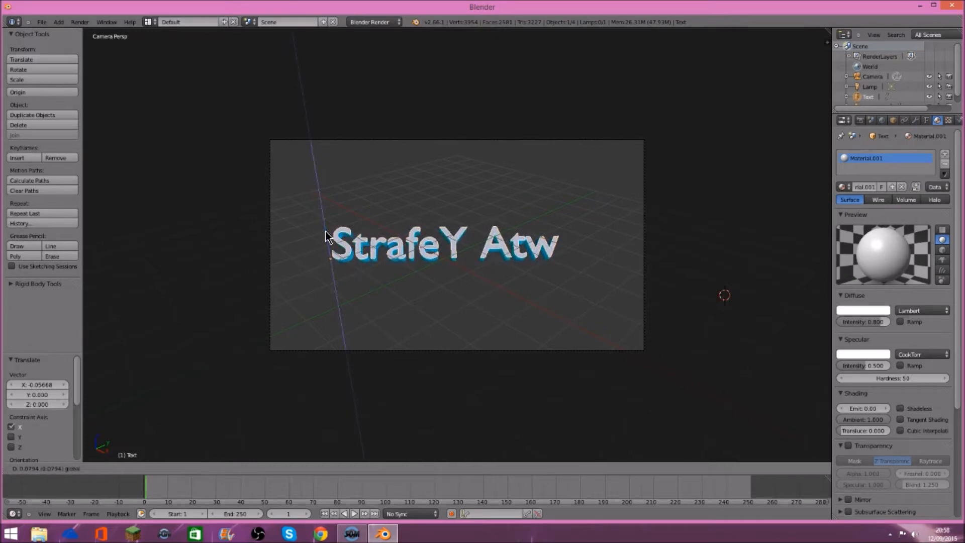
pyautogui.click(325, 231)
pyautogui.press('g')
pyautogui.press('x')
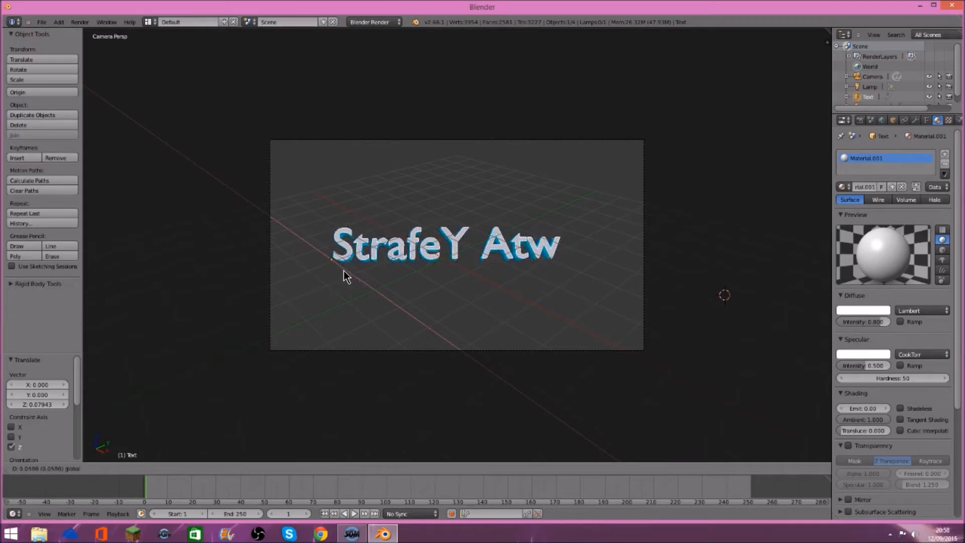
pyautogui.click(345, 271)
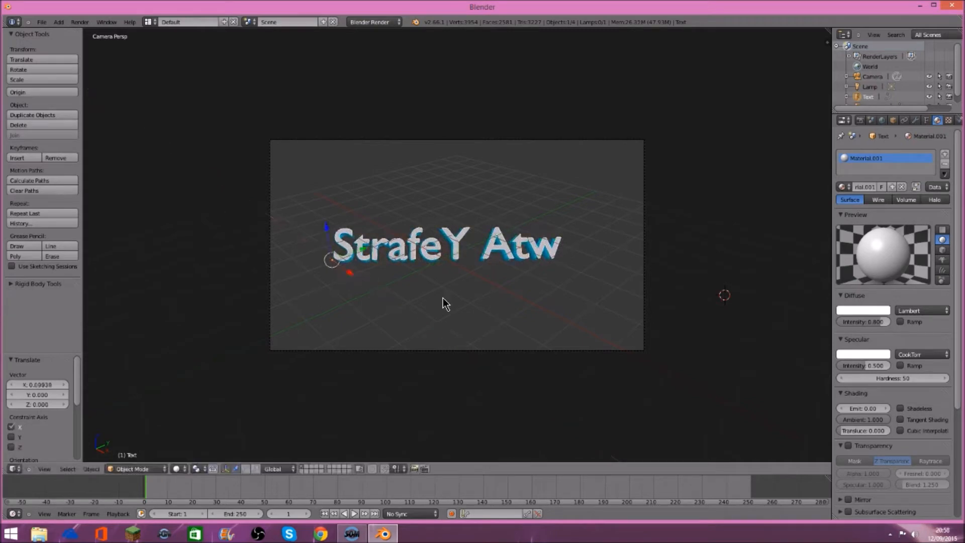
# Step: Shift the white text about -0.051 along Z and -0.08 along X, and check it with a render
pyautogui.moveTo(324, 229); pyautogui.dragTo(323, 233)
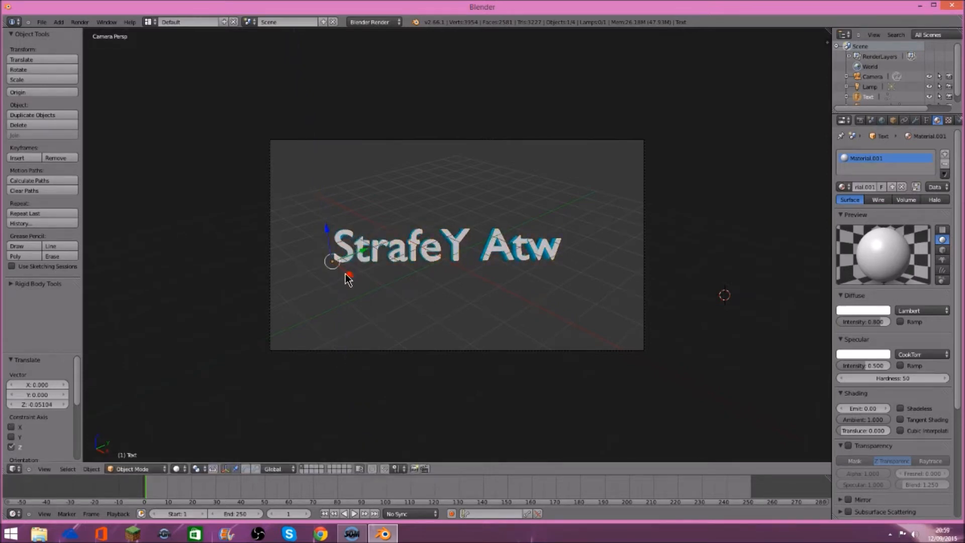
pyautogui.moveTo(359, 249); pyautogui.dragTo(345, 270)
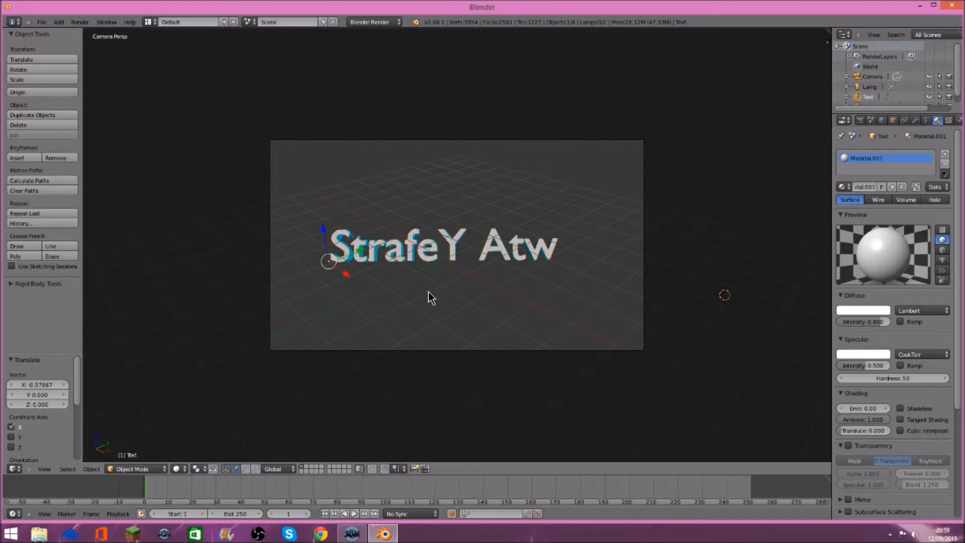
pyautogui.press('F12')
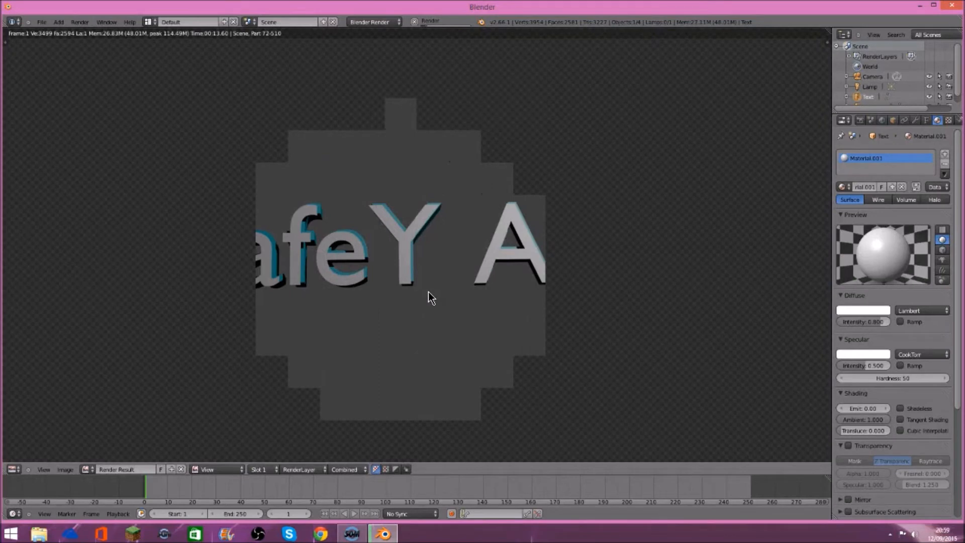
pyautogui.press('Escape')
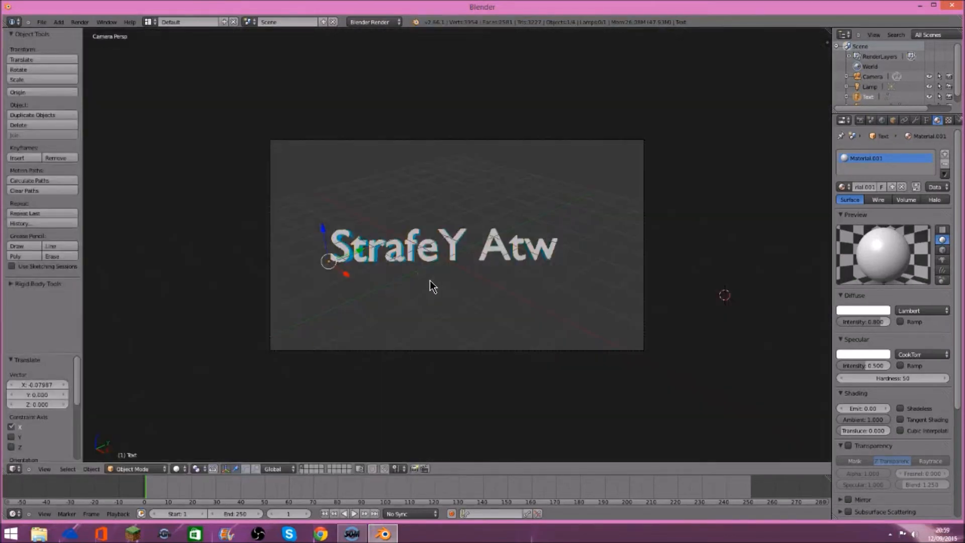
# Step: Fine-tune the white text's height, checking it with a render before a final nudge of about 0.017 along Z
pyautogui.moveTo(329, 249); pyautogui.dragTo(327, 245)
pyautogui.press('F12')
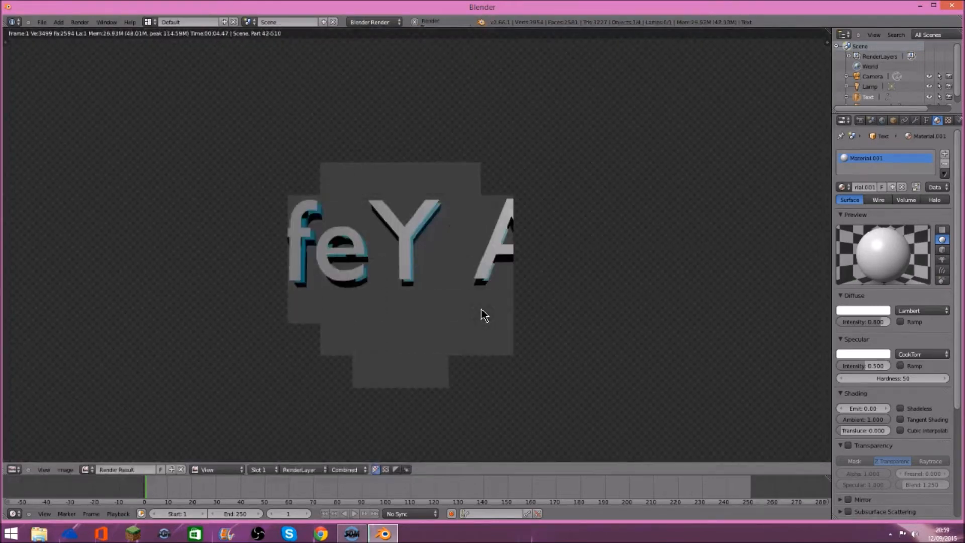
pyautogui.press('Escape')
pyautogui.moveTo(324, 229); pyautogui.dragTo(324, 230)
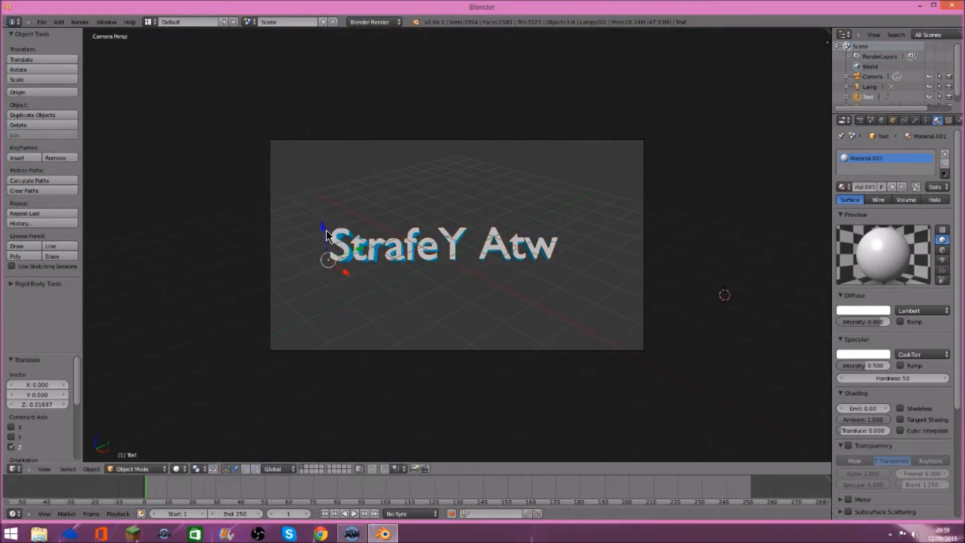
# Step: Check the layered title with a render, and shift the white text about -0.065 along Z
pyautogui.press('F12')
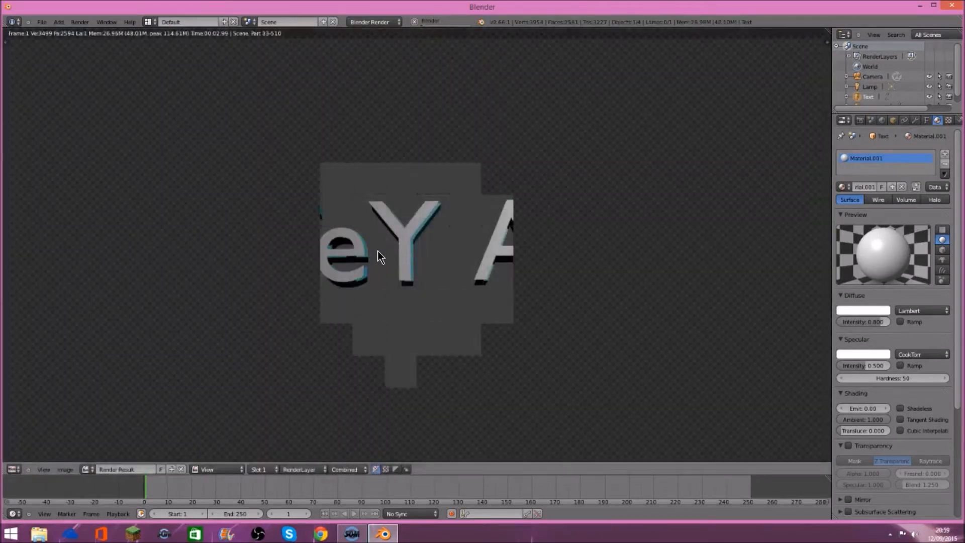
pyautogui.press('Escape')
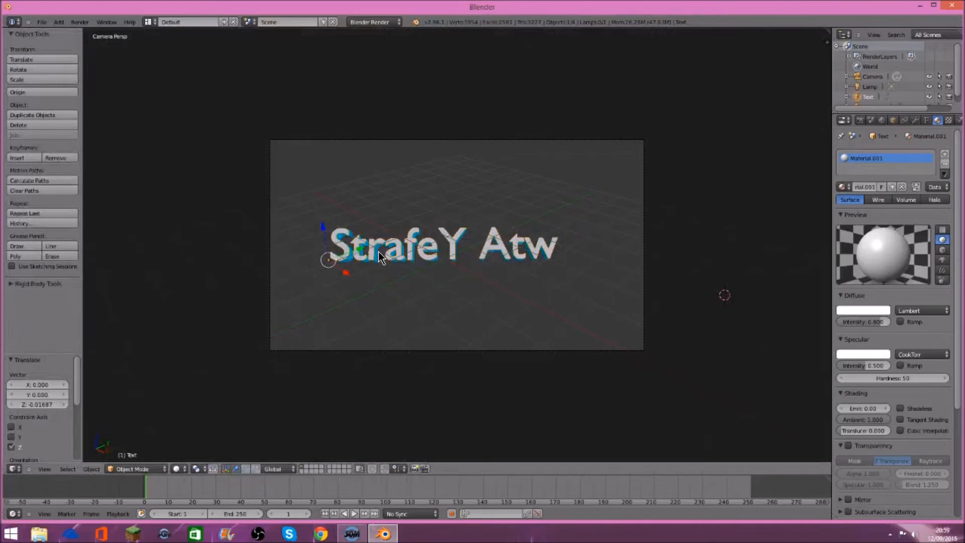
pyautogui.press('g')
pyautogui.press('z')
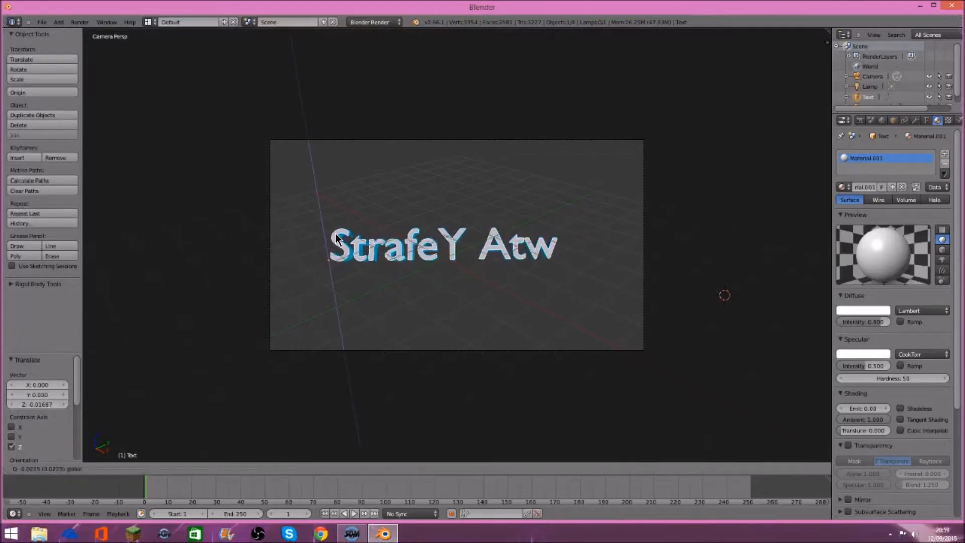
pyautogui.click(336, 238)
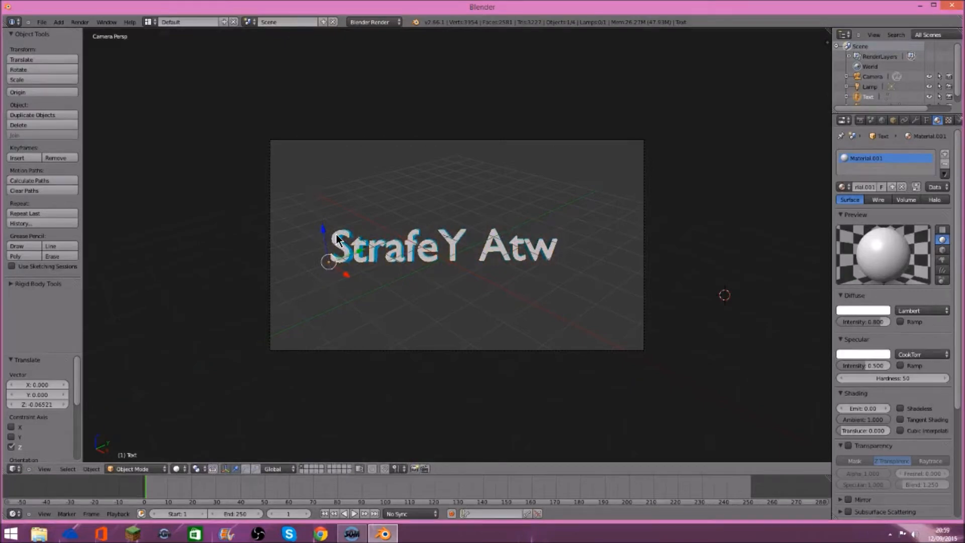
# Step: Render the title, shift the white text about 0.093 along X, and nudge it about -0.011 X, -0.032 Y and -0.027 Z
pyautogui.press('F12')
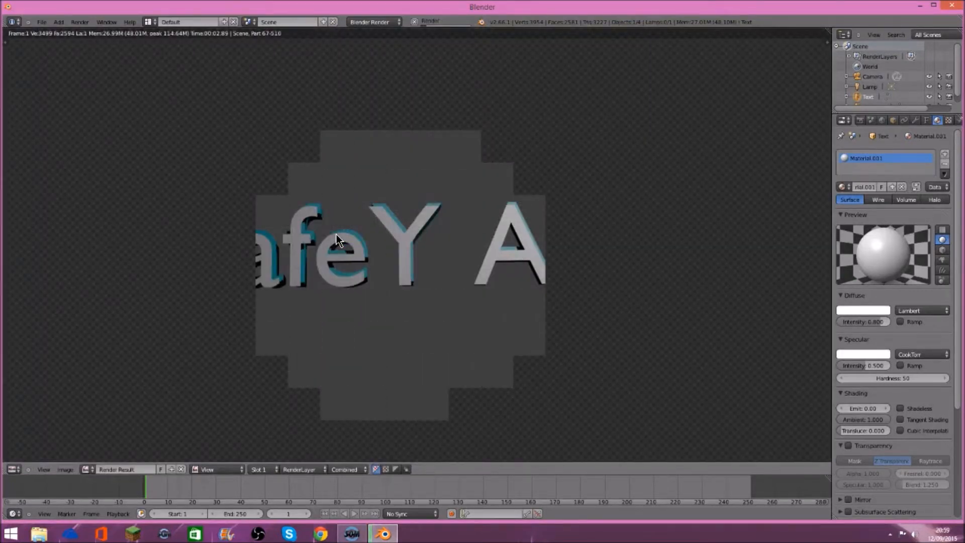
pyautogui.press('Escape')
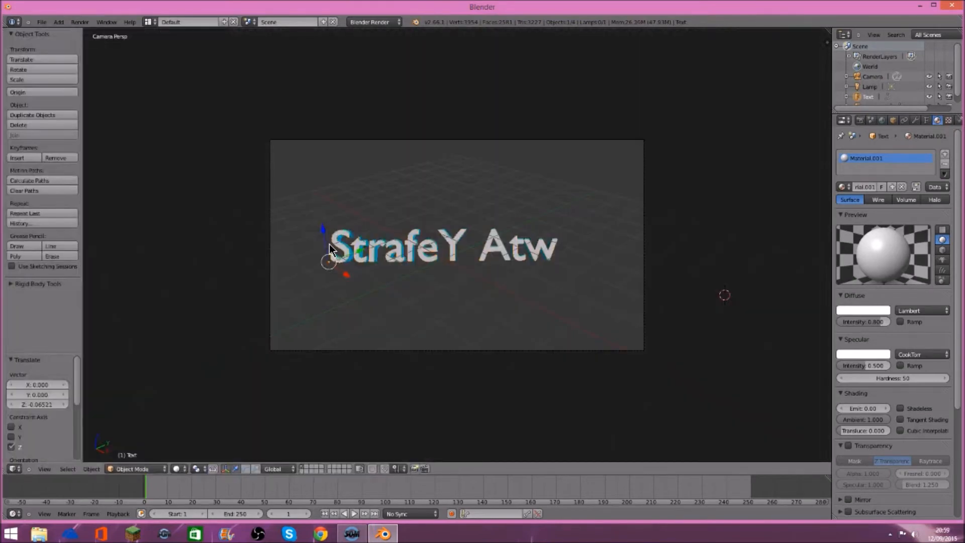
pyautogui.moveTo(323, 243); pyautogui.dragTo(350, 274)
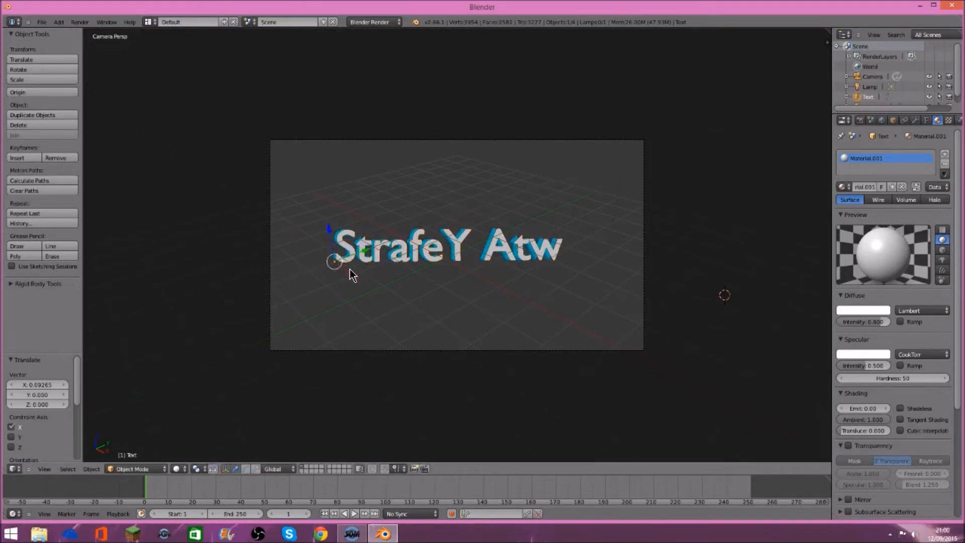
pyautogui.moveTo(350, 272); pyautogui.dragTo(338, 264)
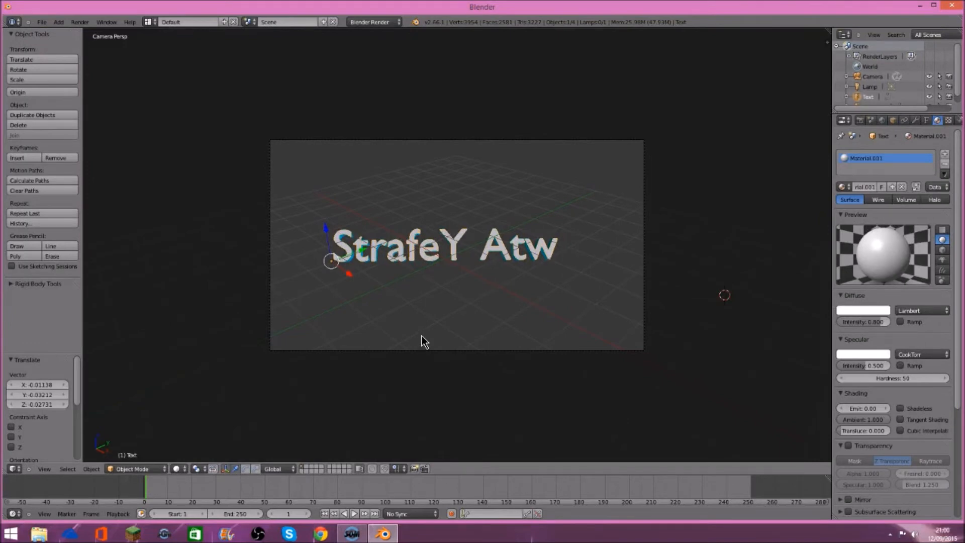
# Step: Change the world's horizon color to dark purple, with exposure 0.076 and range 1.298
pyautogui.click(881, 120)
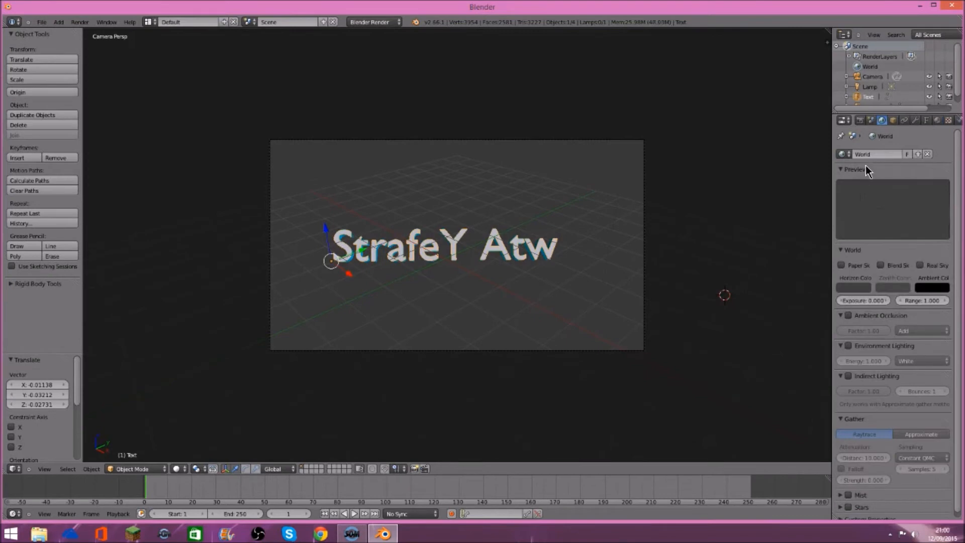
pyautogui.click(844, 289)
pyautogui.click(821, 191)
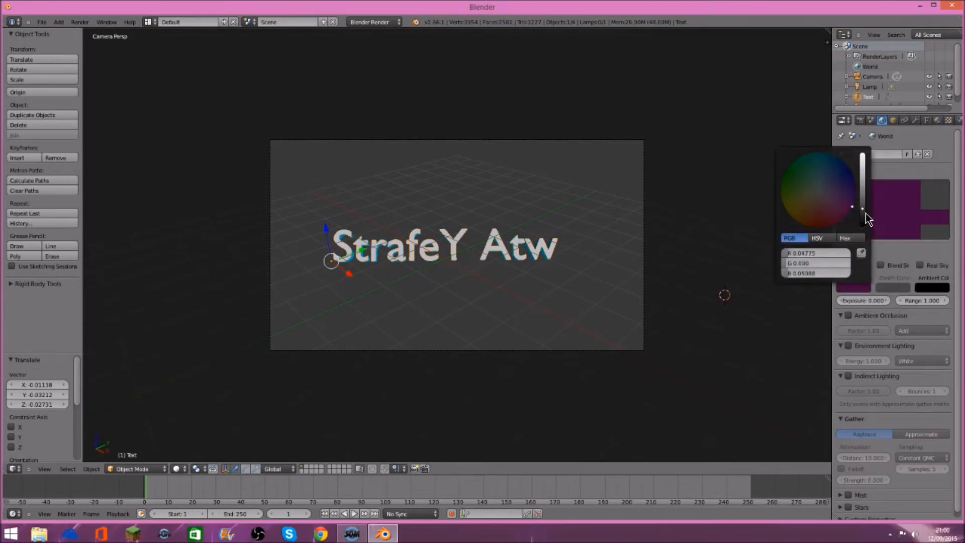
pyautogui.click(906, 288)
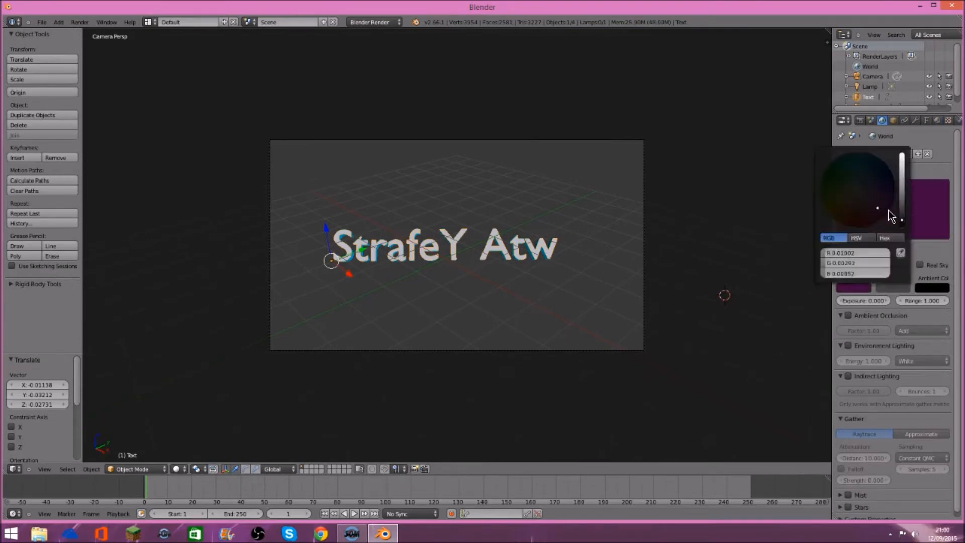
pyautogui.click(927, 285)
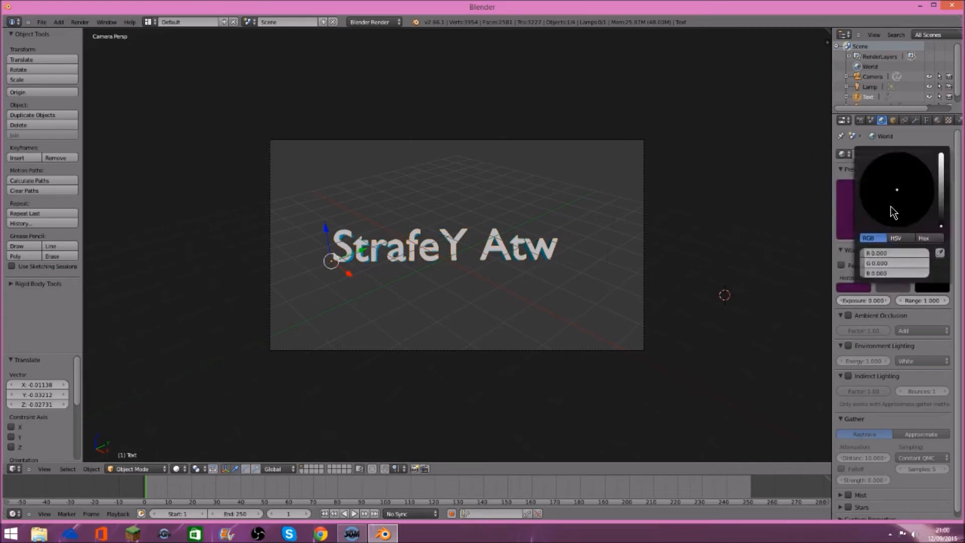
pyautogui.click(910, 252)
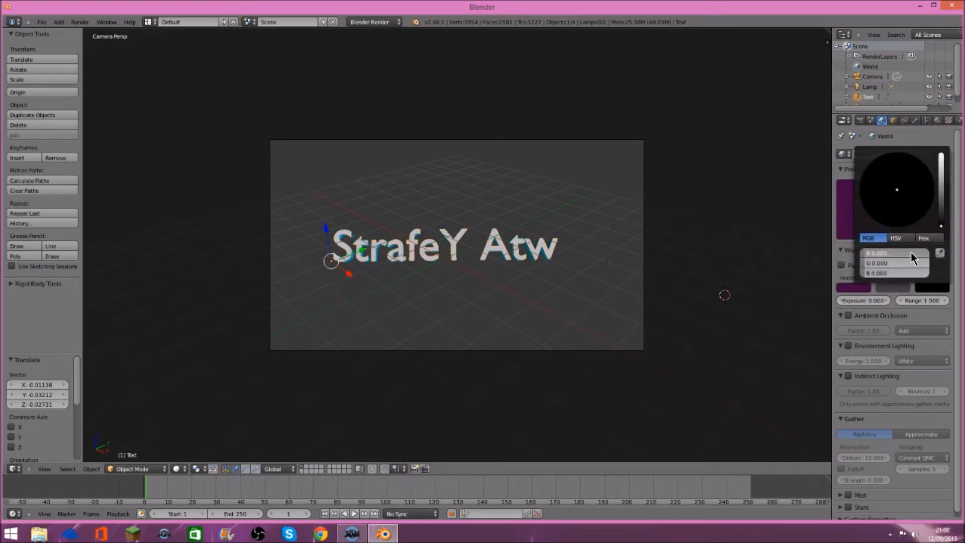
pyautogui.click(911, 195)
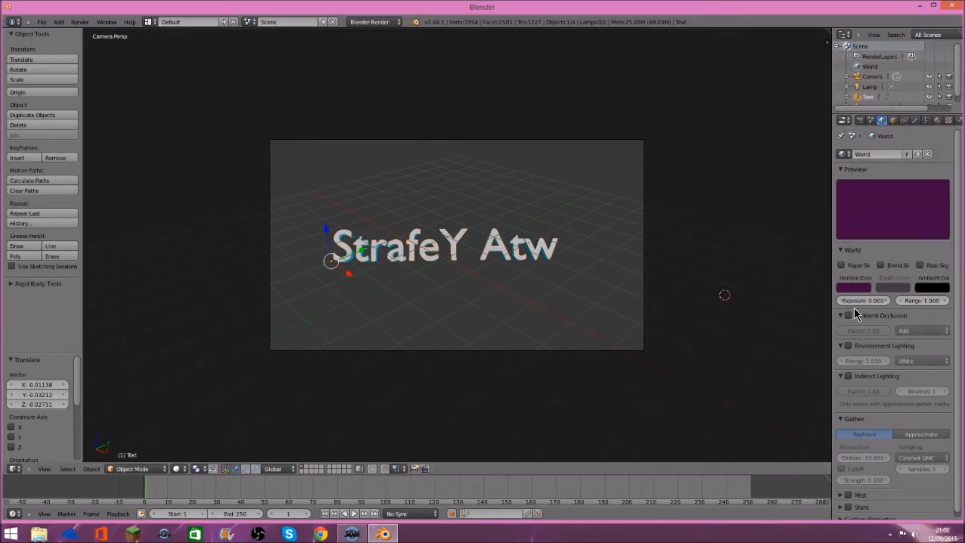
pyautogui.moveTo(924, 300); pyautogui.dragTo(935, 302)
# Step: Enable world mist with minimum 0.168, start 39.12, depth 166.28 and height 1.249
pyautogui.scroll(-1, 878, 422)
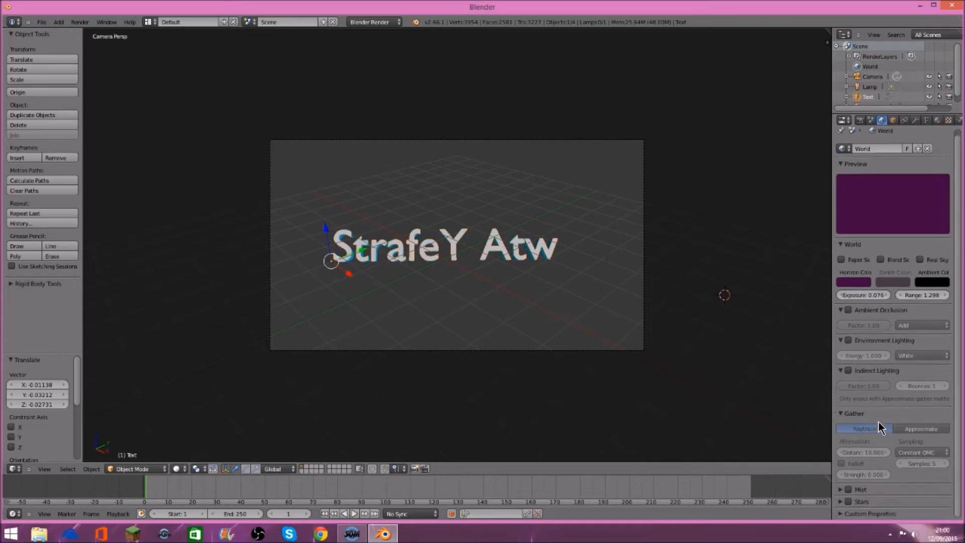
pyautogui.click(839, 489)
pyautogui.scroll(-2, 867, 490)
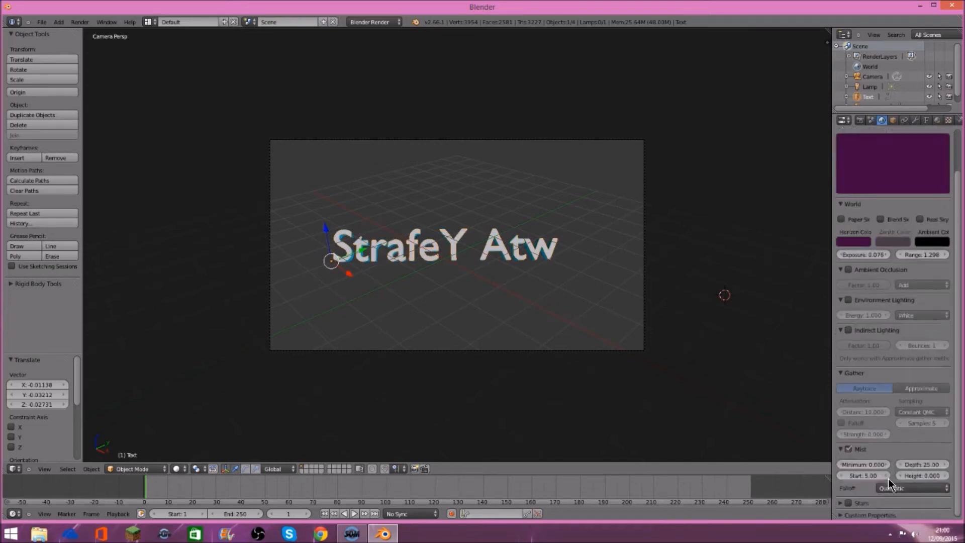
pyautogui.moveTo(864, 466); pyautogui.dragTo(949, 482)
pyautogui.moveTo(851, 476); pyautogui.dragTo(874, 482)
# Step: Enable ambient occlusion and environment lighting for the world, raising the environment lighting energy to about 69
pyautogui.click(846, 300)
pyautogui.click(848, 270)
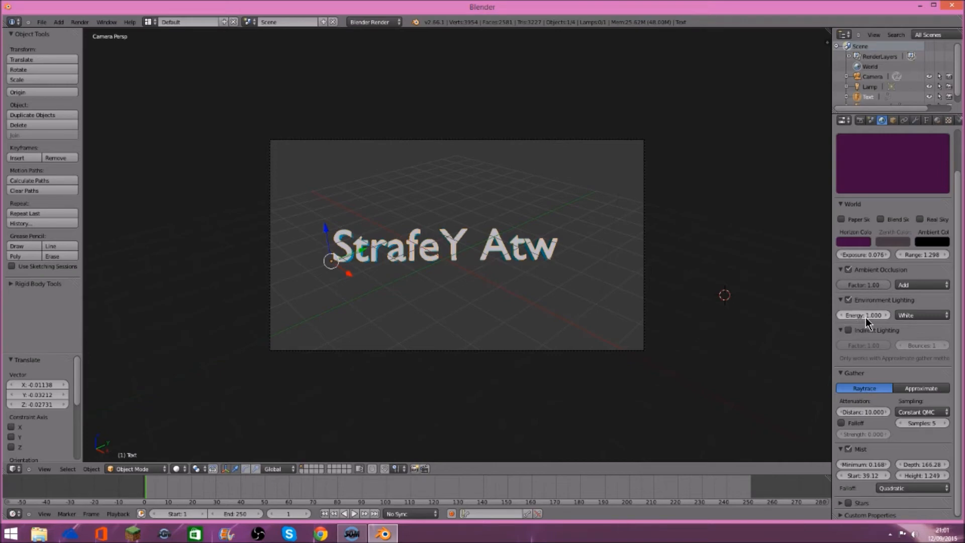
pyautogui.moveTo(865, 318); pyautogui.dragTo(921, 309)
# Step: Set the world range to 1.893, enable Paper Sky, Blend Sky and Real Sky, and render the frame to check the background
pyautogui.moveTo(920, 257); pyautogui.dragTo(942, 258)
pyautogui.click(851, 219)
pyautogui.click(879, 220)
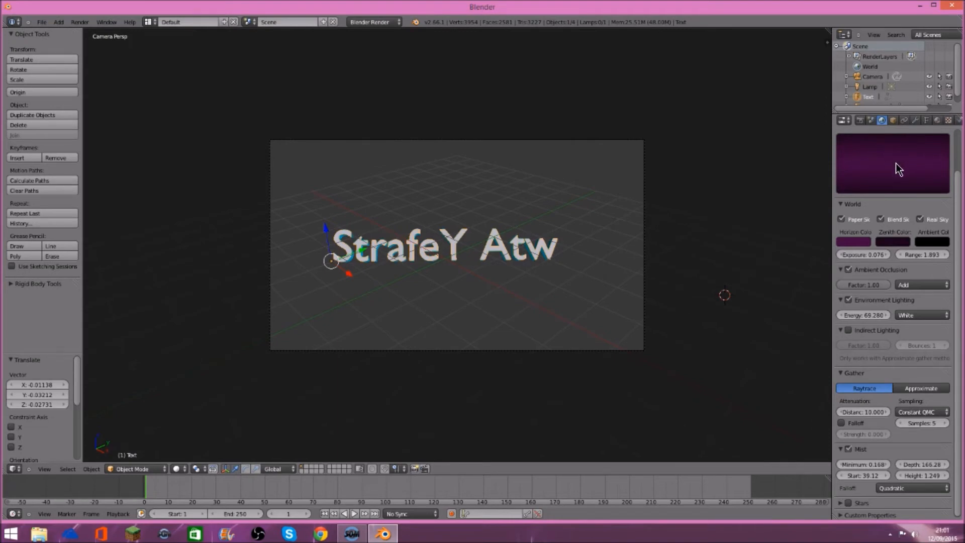
pyautogui.press('F12')
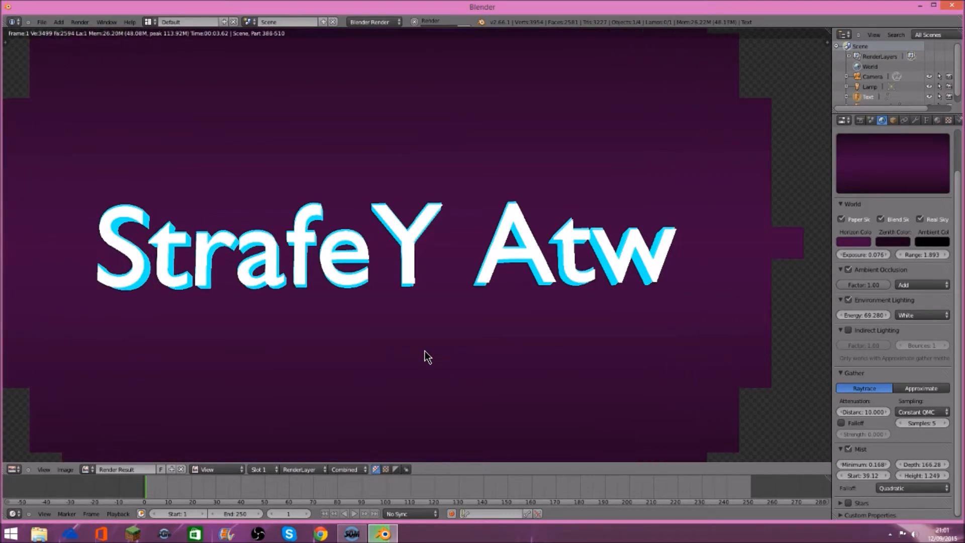
pyautogui.press('Escape')
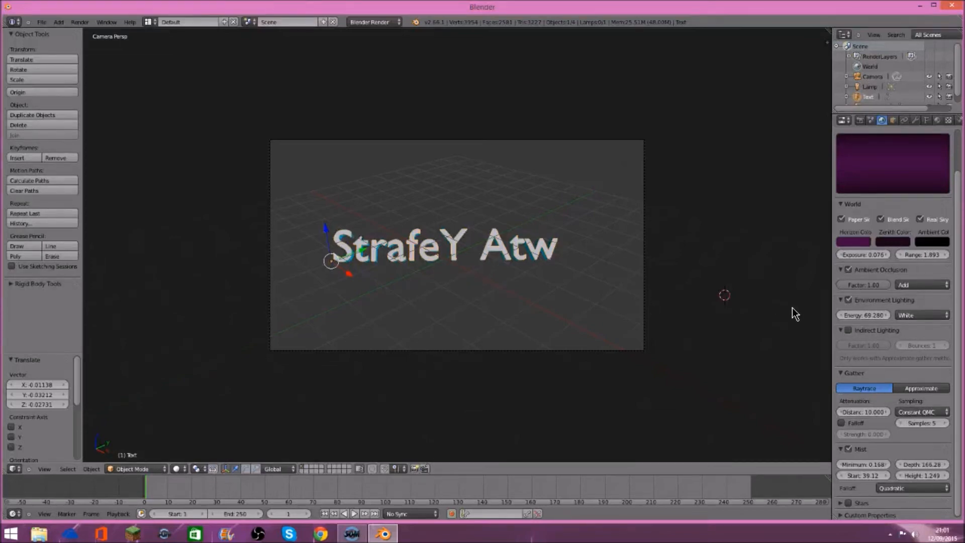
# Step: Enable stars in the world background and reduce their separation to 3.820
pyautogui.scroll(-1, 930, 458)
pyautogui.click(848, 501)
pyautogui.click(840, 501)
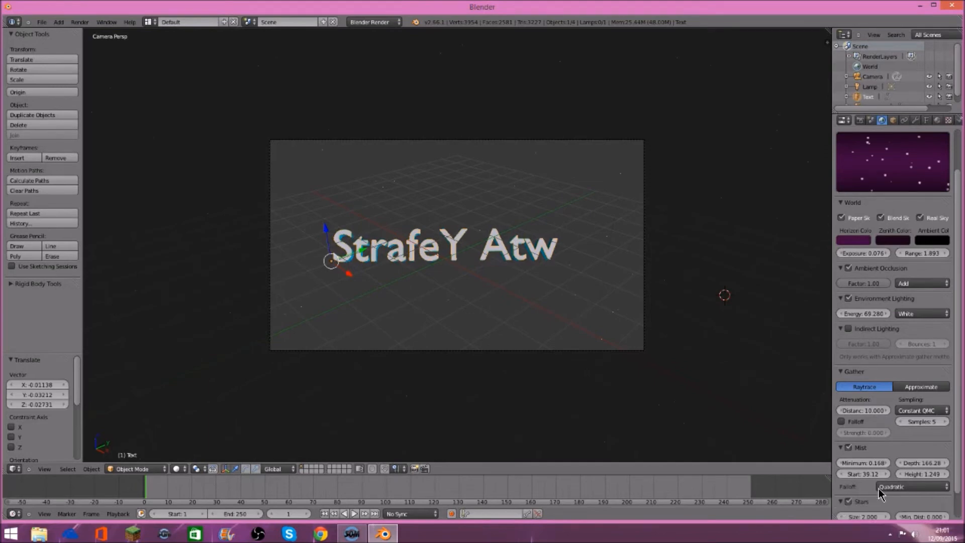
pyautogui.scroll(-2, 882, 495)
pyautogui.moveTo(904, 503); pyautogui.dragTo(885, 498)
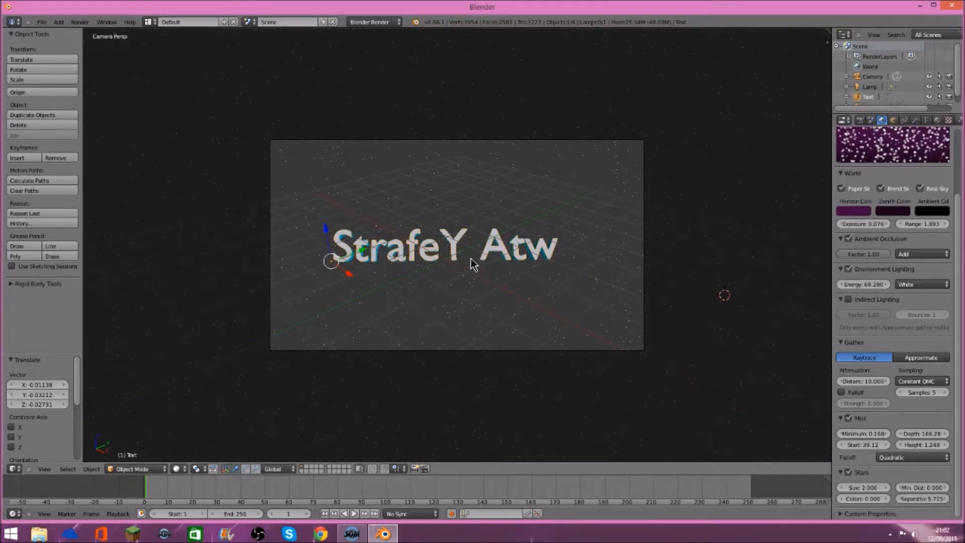
pyautogui.moveTo(927, 498)
pyautogui.mouseDown()
pyautogui.moveTo(914, 495)
pyautogui.moveTo(922, 494)
pyautogui.mouseUp()
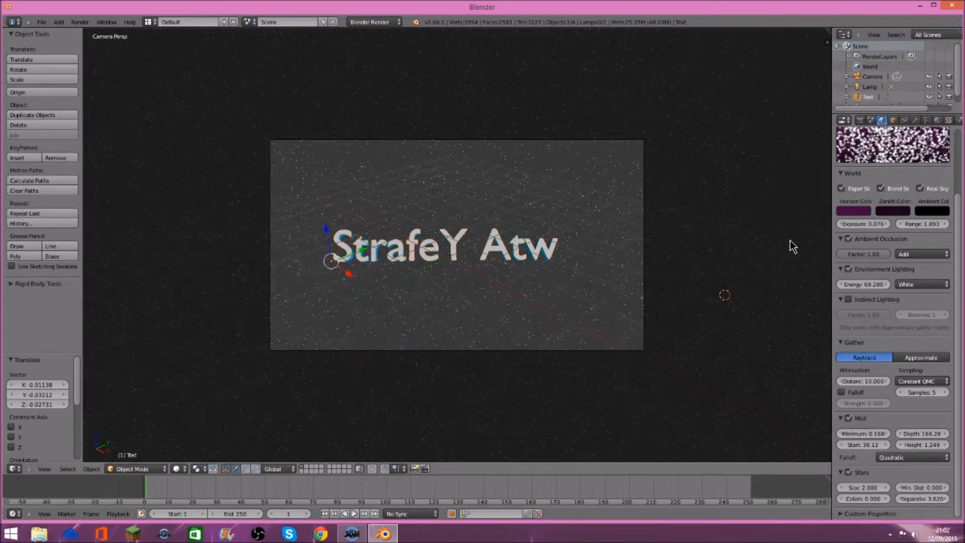
# Step: Set the stars' color randomization to 0.070 and their size to 6.360, and render the frame to check them
pyautogui.moveTo(860, 500); pyautogui.dragTo(874, 485)
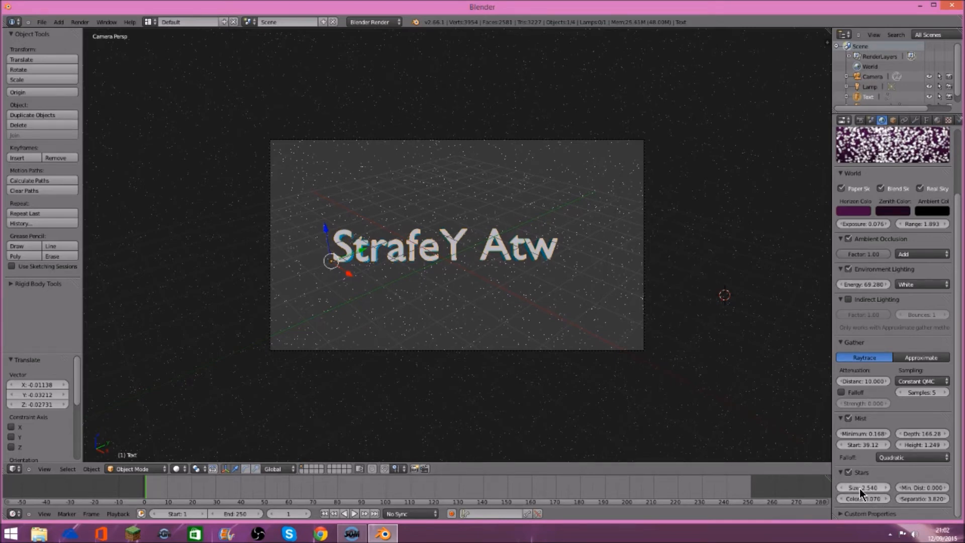
pyautogui.moveTo(850, 491); pyautogui.dragTo(886, 492)
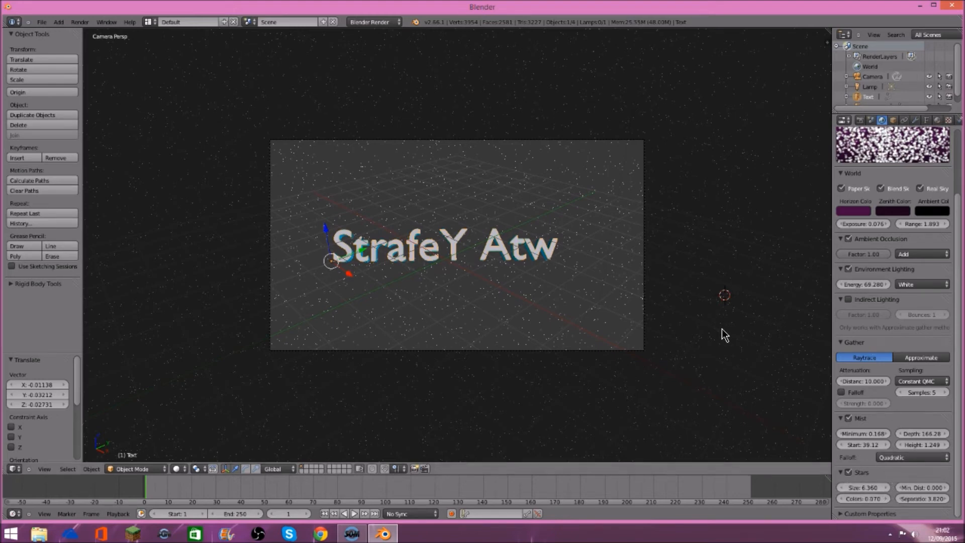
pyautogui.press('F12')
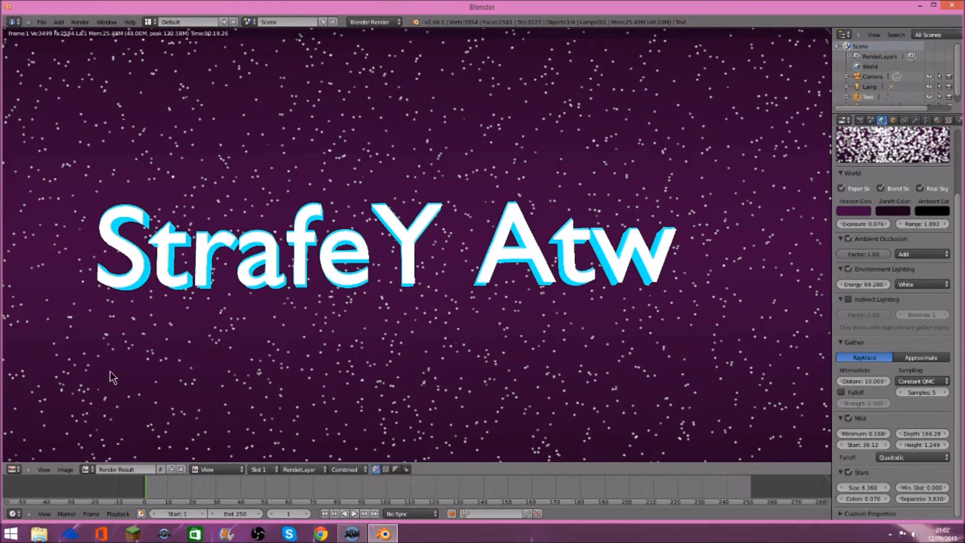
pyautogui.press('Escape')
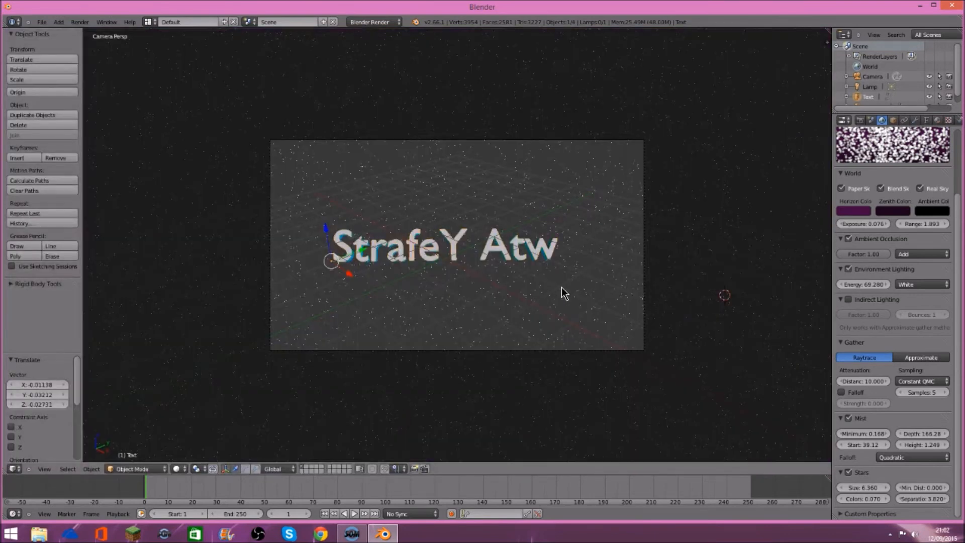
# Step: Increase the star separation to 11.493 and check the sparser background with a render
pyautogui.moveTo(901, 504); pyautogui.dragTo(944, 503)
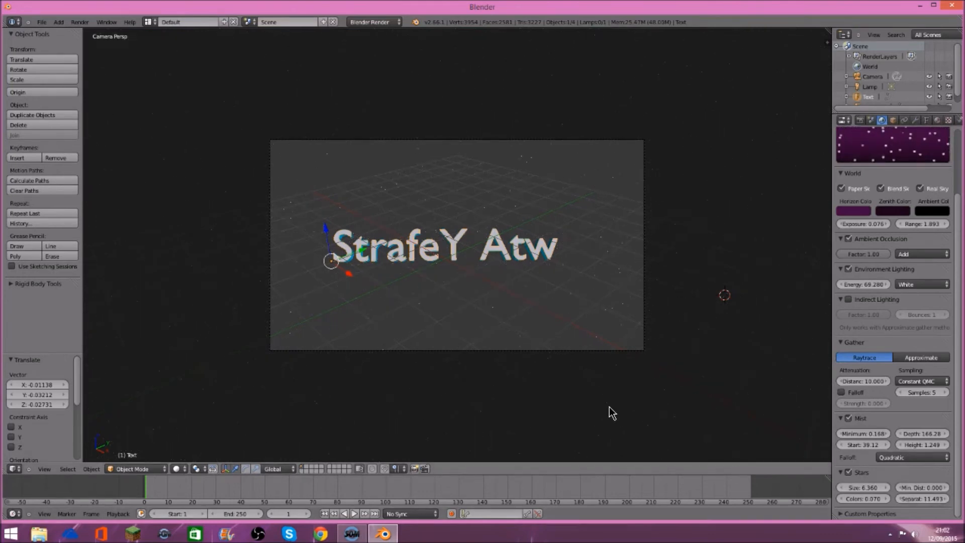
pyautogui.press('F12')
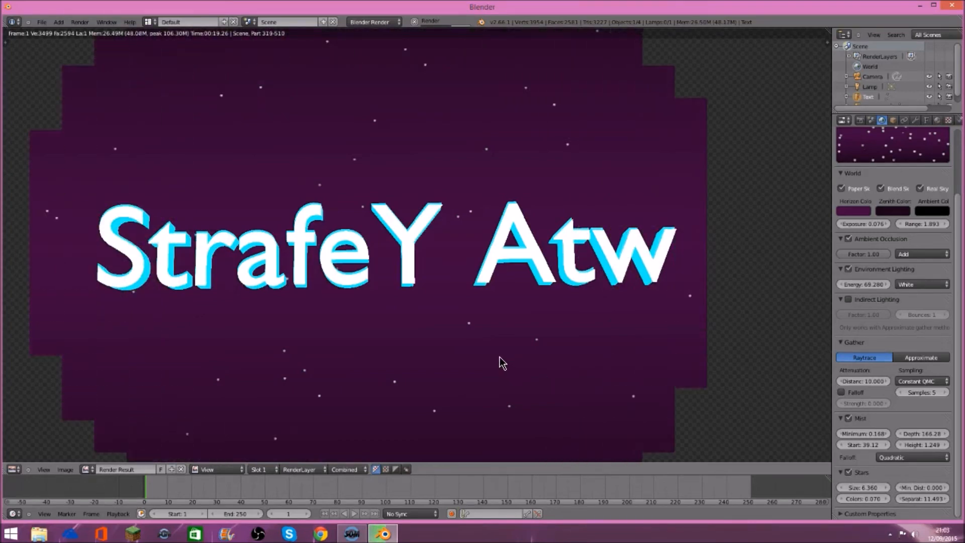
pyautogui.press('Escape')
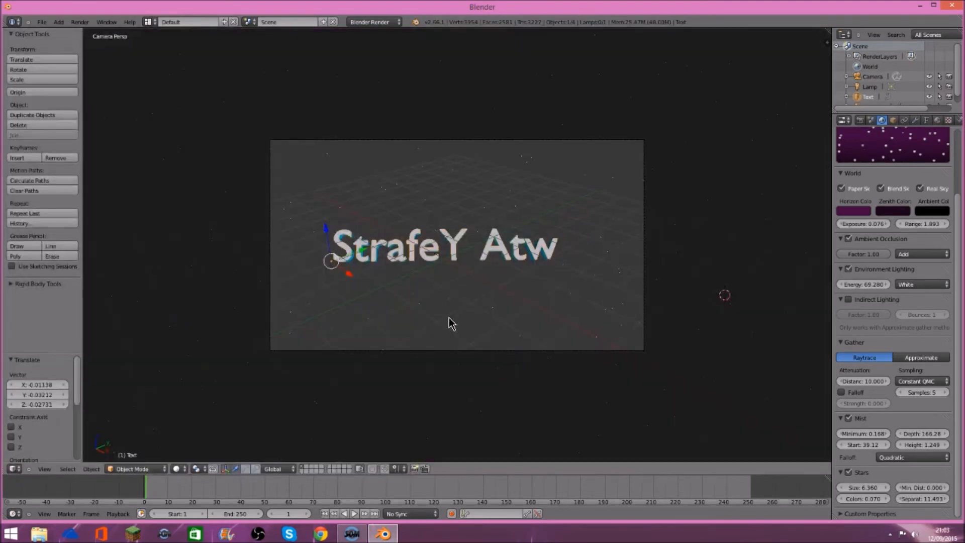
# Step: Raise the white text about 0.034 along Z and render the frame to check its alignment with the blue lettering
pyautogui.press('Tab')
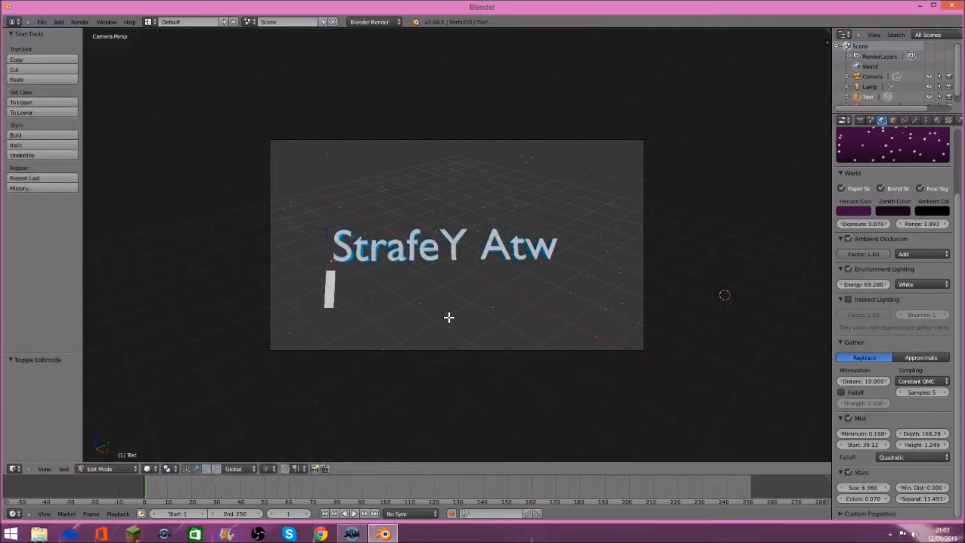
pyautogui.press('Tab')
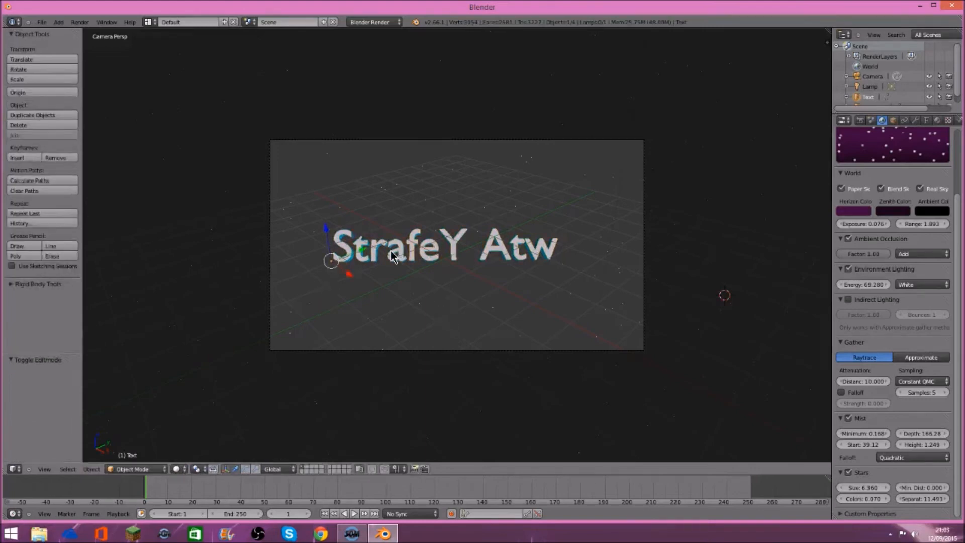
pyautogui.moveTo(327, 248); pyautogui.dragTo(327, 248)
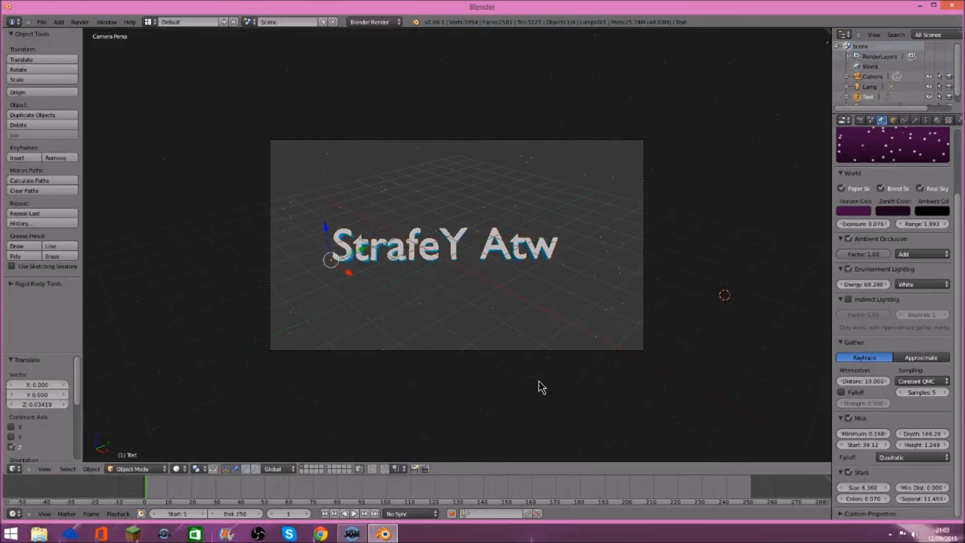
pyautogui.press('F12')
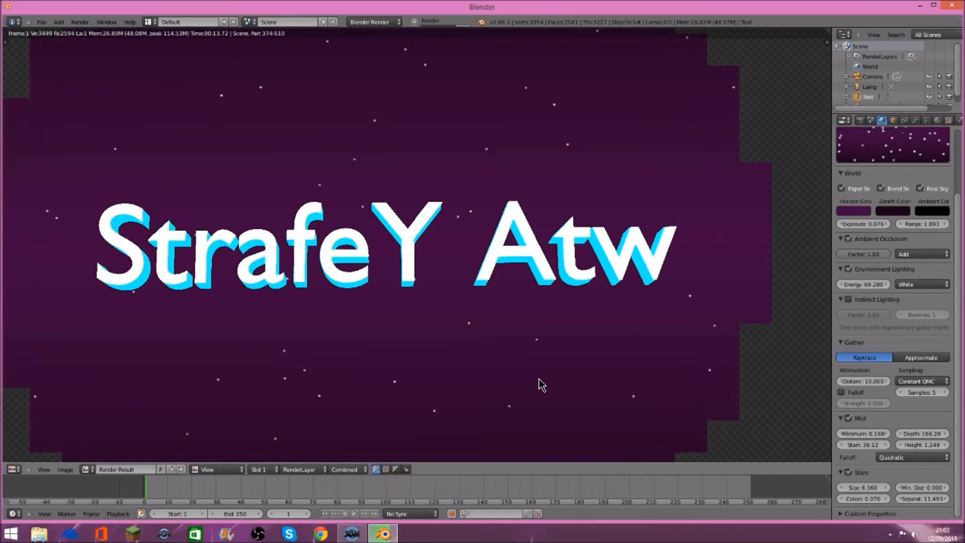
pyautogui.press('Escape')
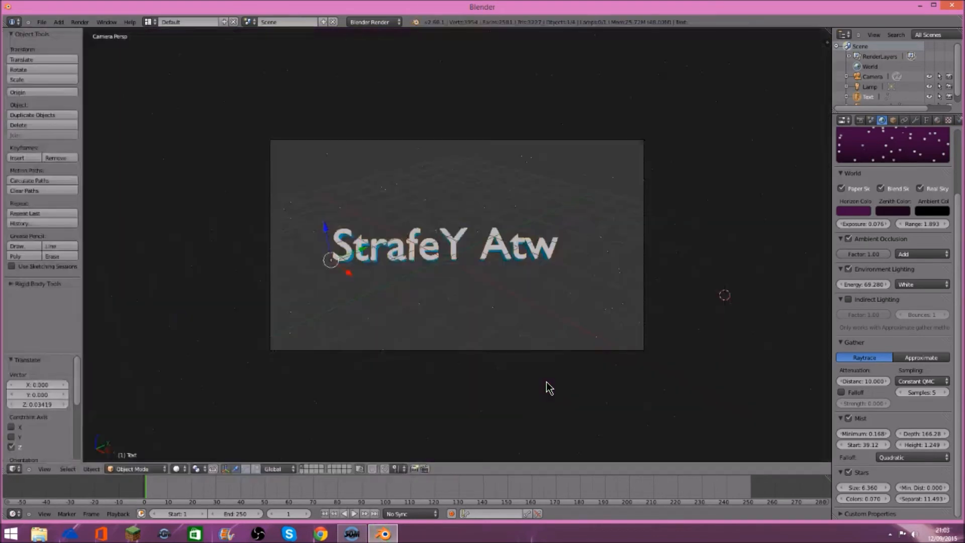
# Step: Select the extruded back lettering and change its material's diffuse color from sky blue to blue-violet
pyautogui.hotkey('shift', 'd')
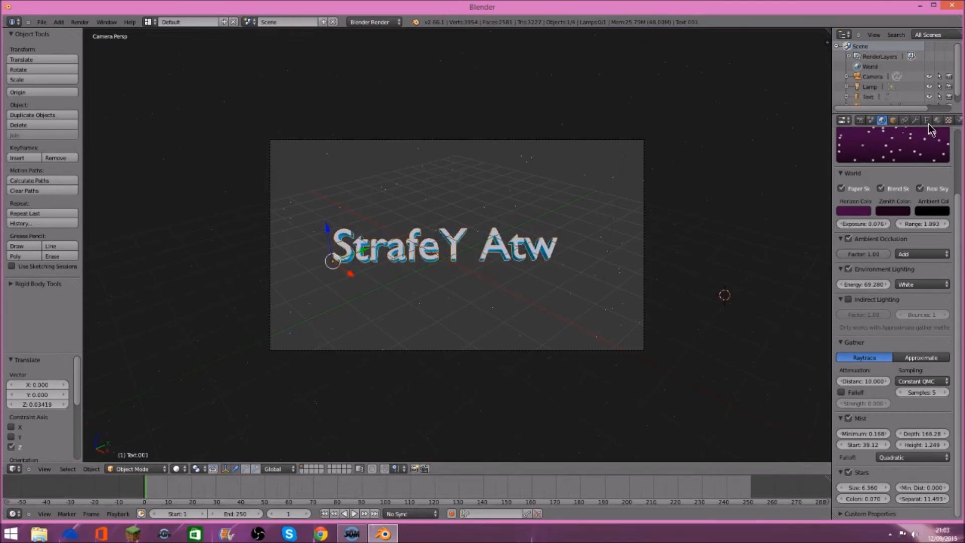
pyautogui.click(937, 120)
pyautogui.click(851, 311)
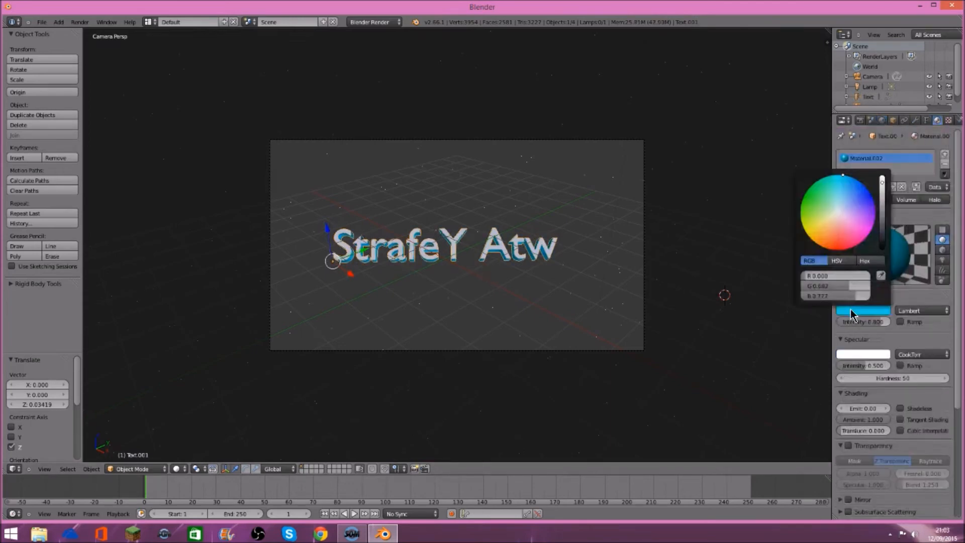
pyautogui.click(851, 206)
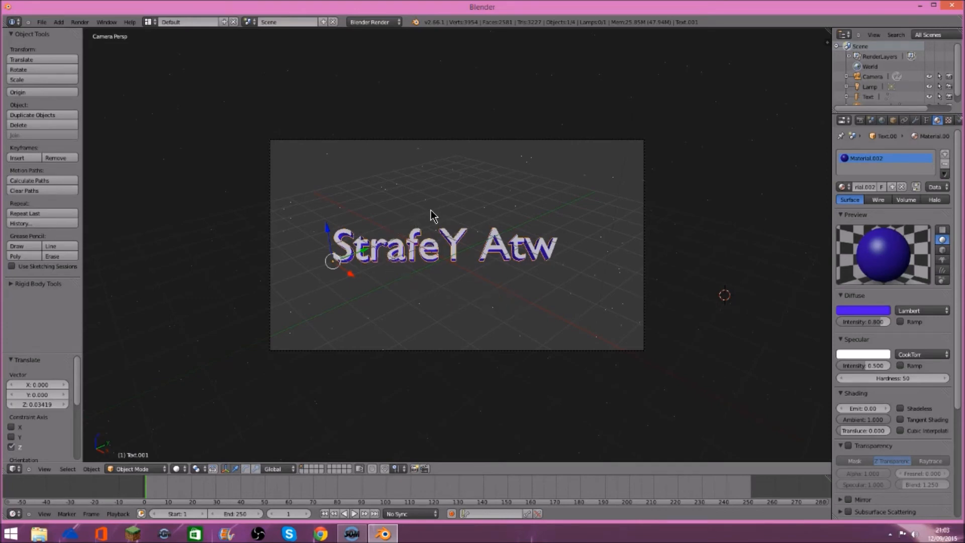
# Step: Add a cube and move it into the camera frame in front of the middle of the title
pyautogui.press('space')
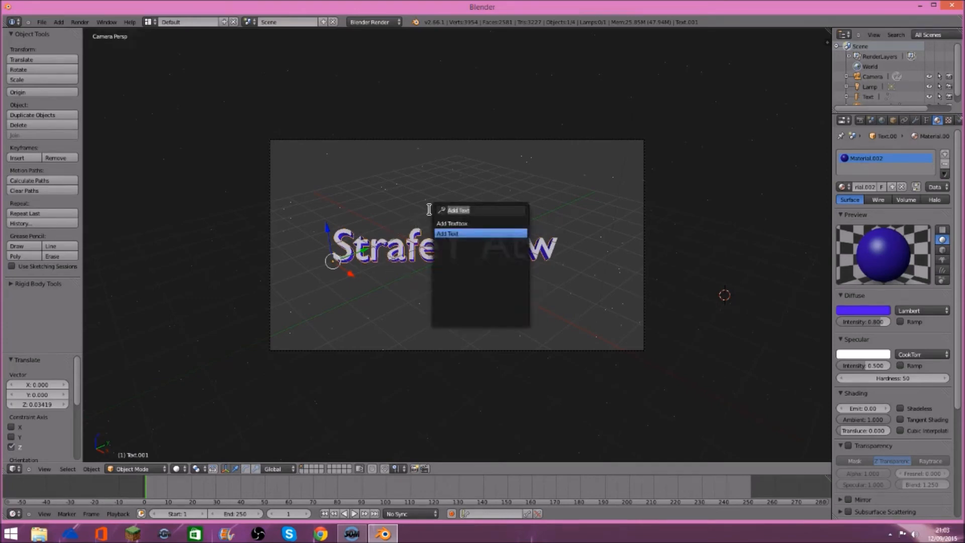
pyautogui.write('add')
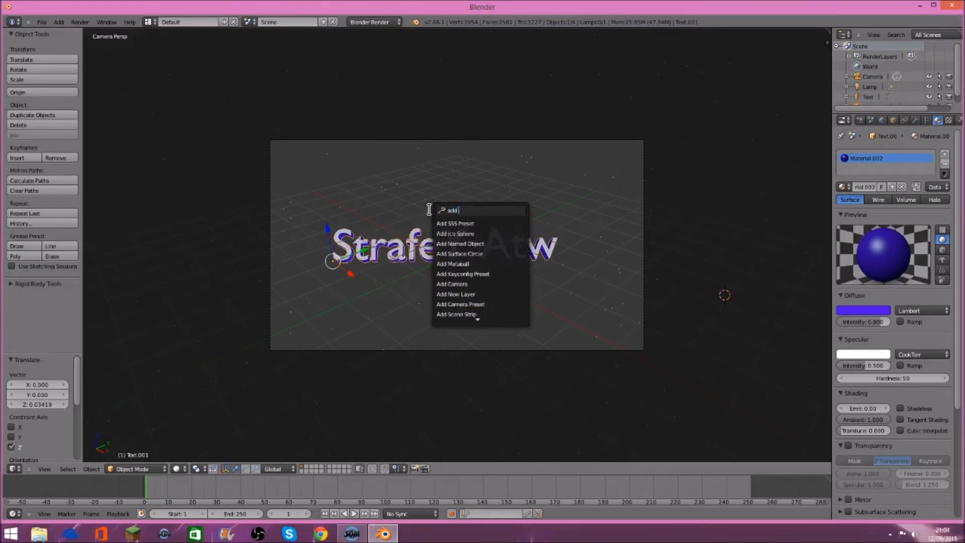
pyautogui.write('cu')
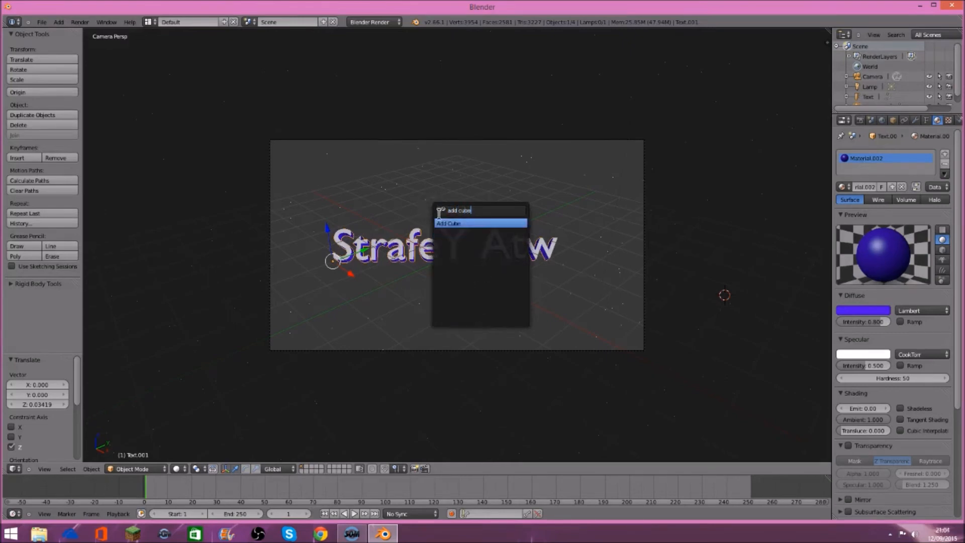
pyautogui.write('be')
pyautogui.press('Return')
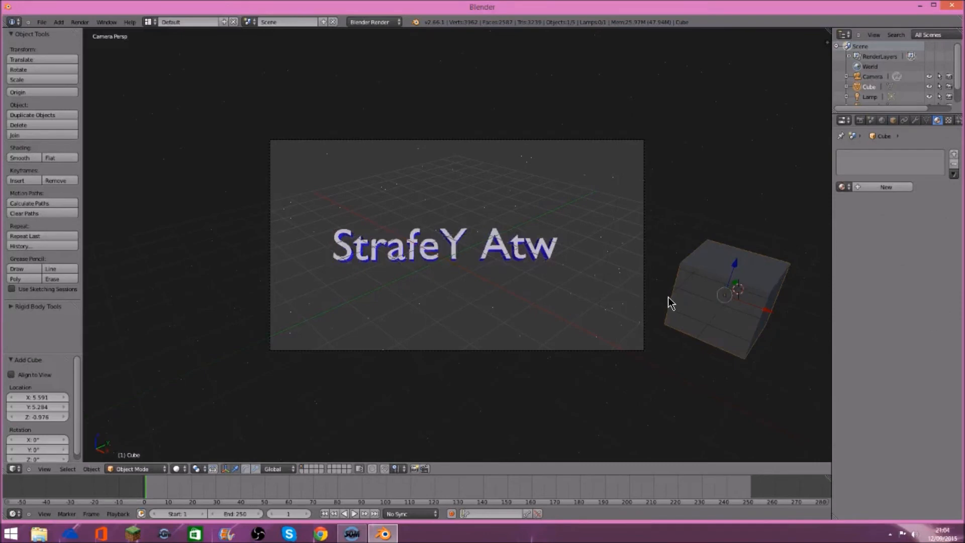
pyautogui.press('g')
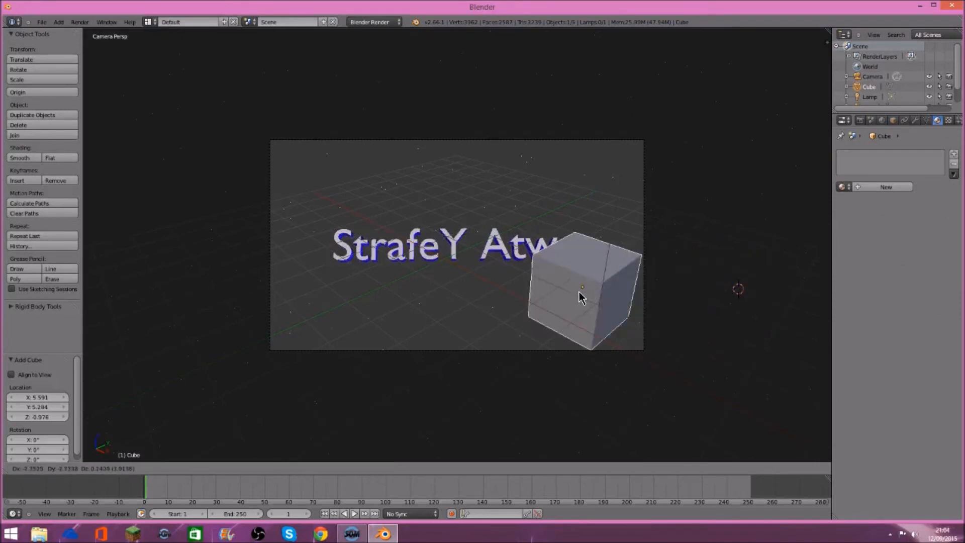
pyautogui.click(446, 249)
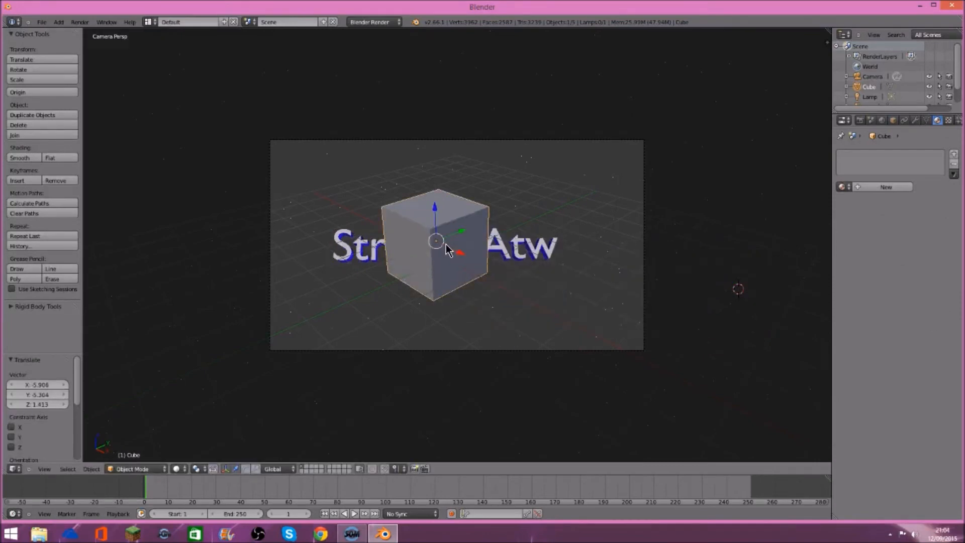
# Step: Shrink the cube by factors of about 0.362 and 0.447, and raise it 1.004 along Z above the title
pyautogui.press('s')
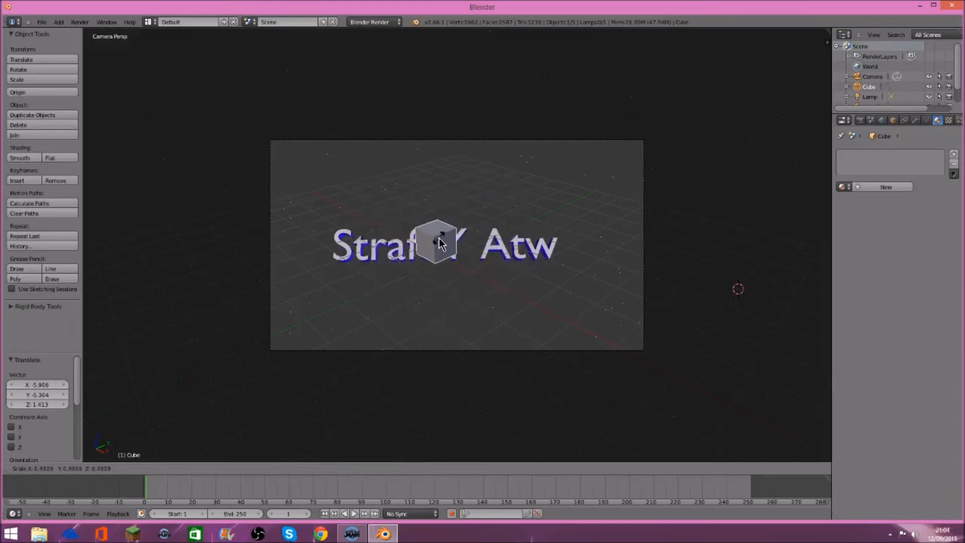
pyautogui.click(436, 244)
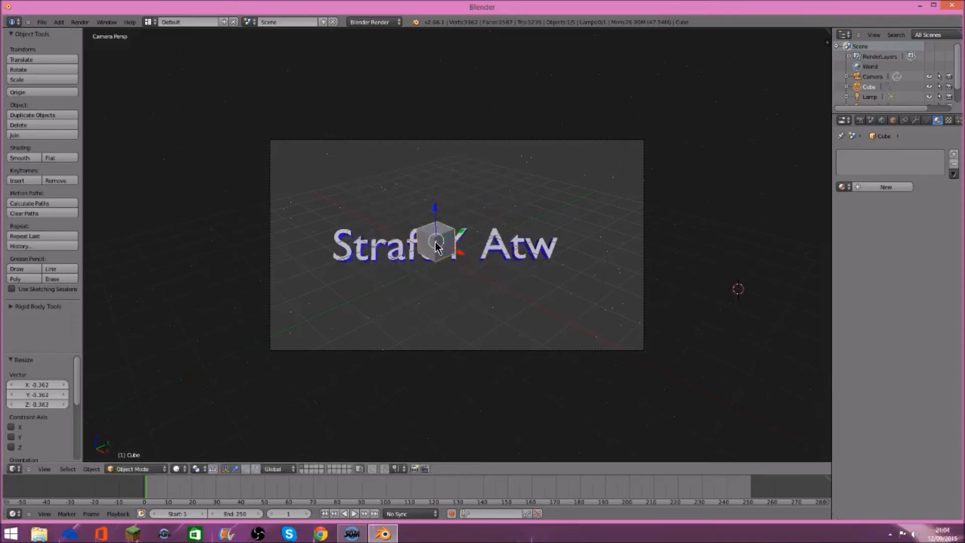
pyautogui.press('s')
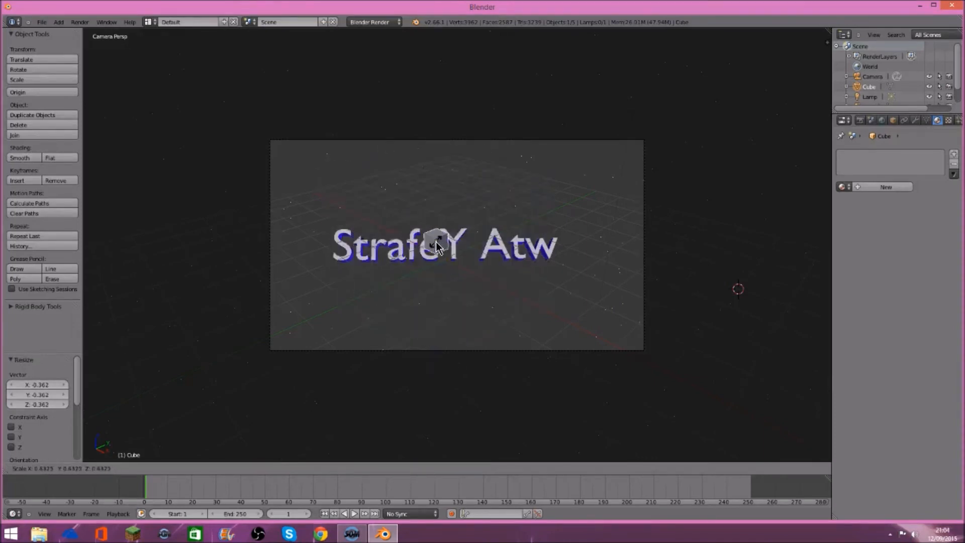
pyautogui.click(436, 244)
pyautogui.press('g')
pyautogui.press('z')
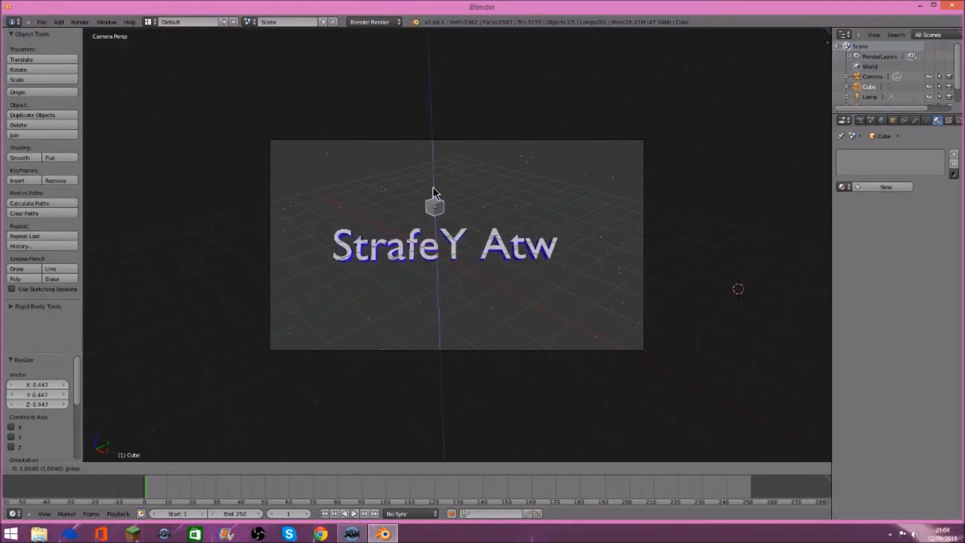
pyautogui.click(433, 192)
# Step: Copy and paste the small cube, lower the copy 2.190 along Z below the title, and check the frame with a render
pyautogui.hotkey('ctrl', 'v')
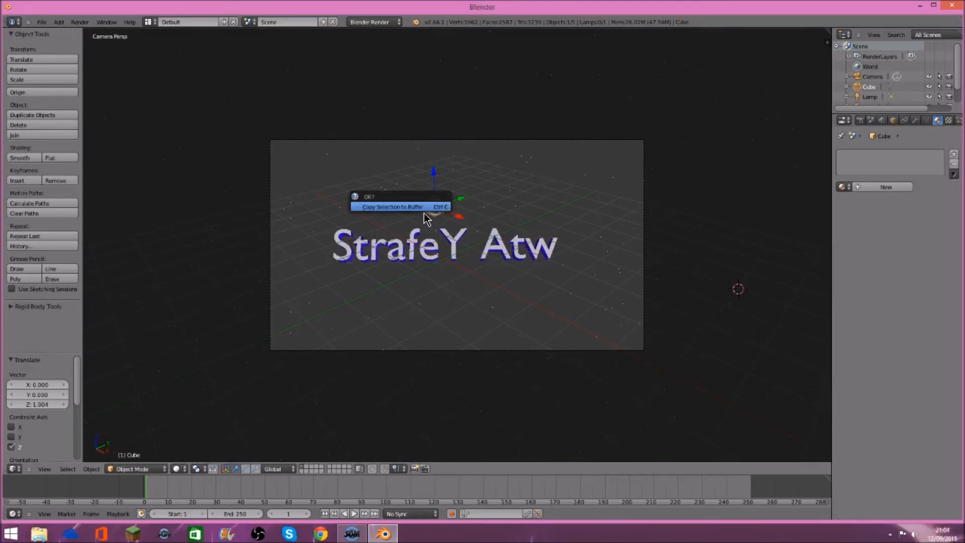
pyautogui.hotkey('ctrl', 'v')
pyautogui.click(424, 207)
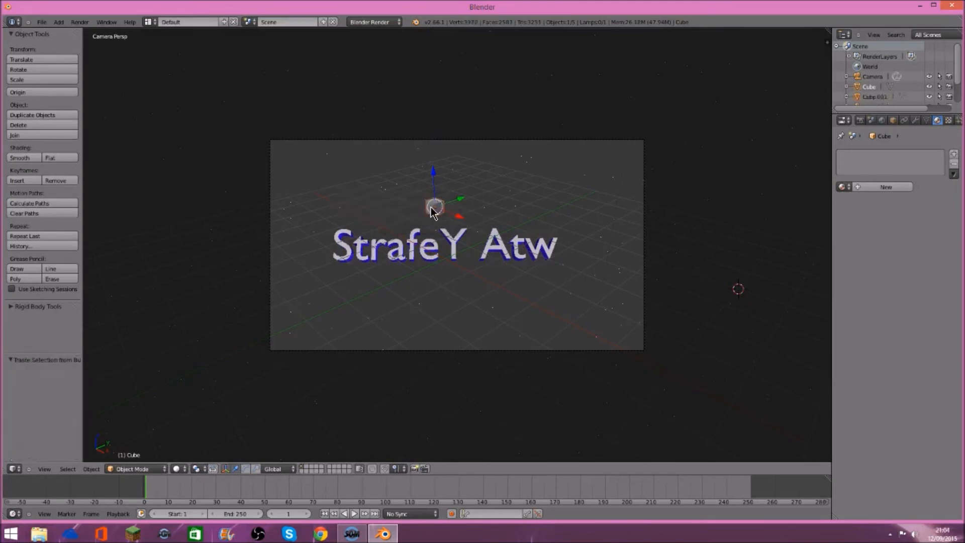
pyautogui.press('g')
pyautogui.press('z')
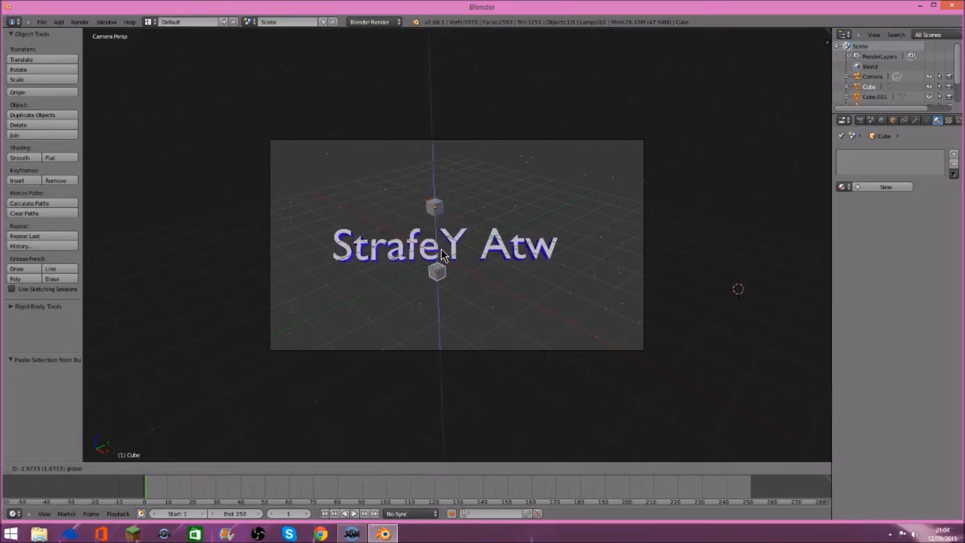
pyautogui.click(443, 265)
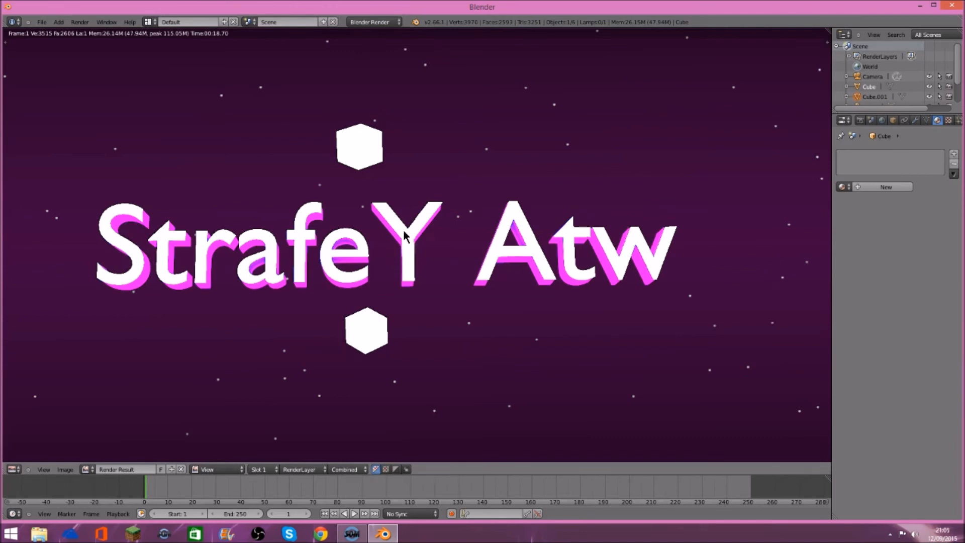
pyautogui.press('Escape')
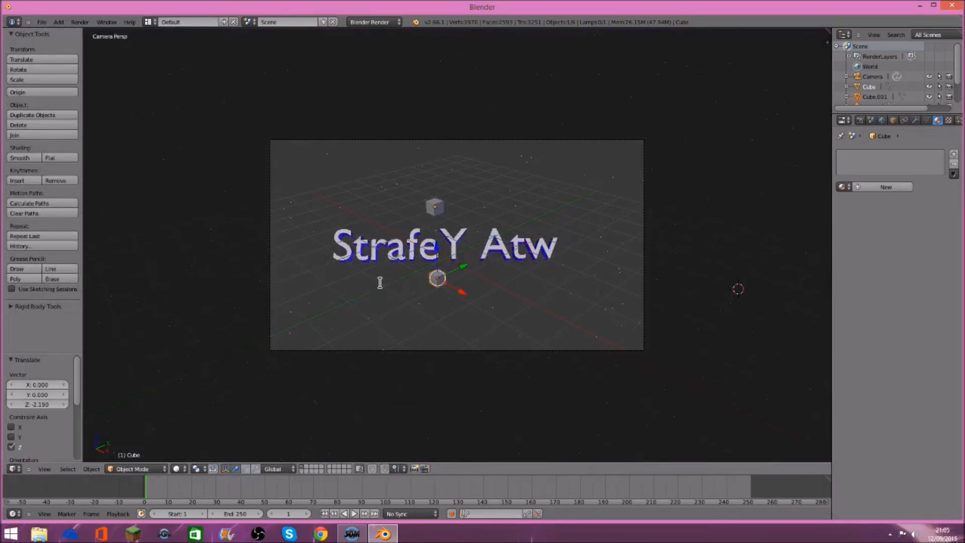
# Step: Add a surface curve and move it into the camera frame over the first word of the title
pyautogui.press('space')
pyautogui.write('add sph')
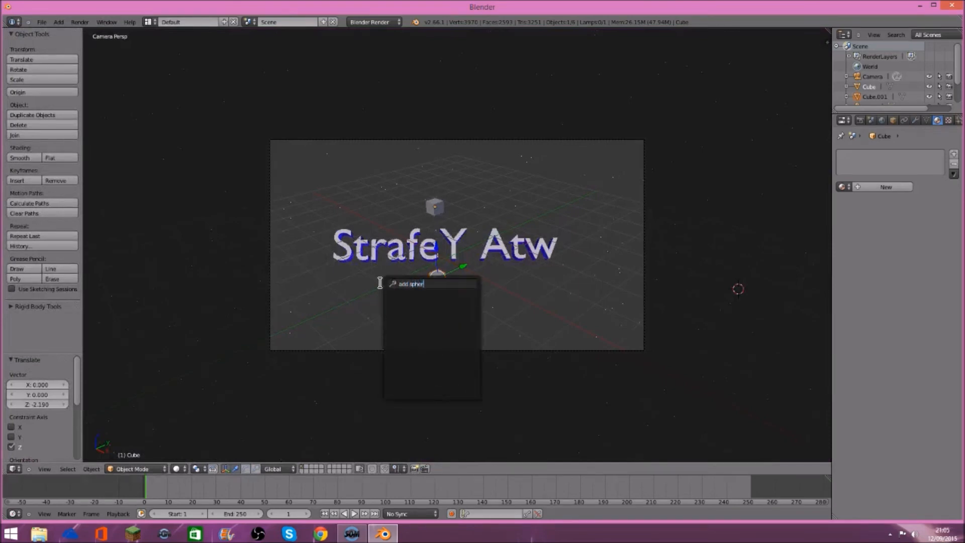
pyautogui.press('BackSpace')
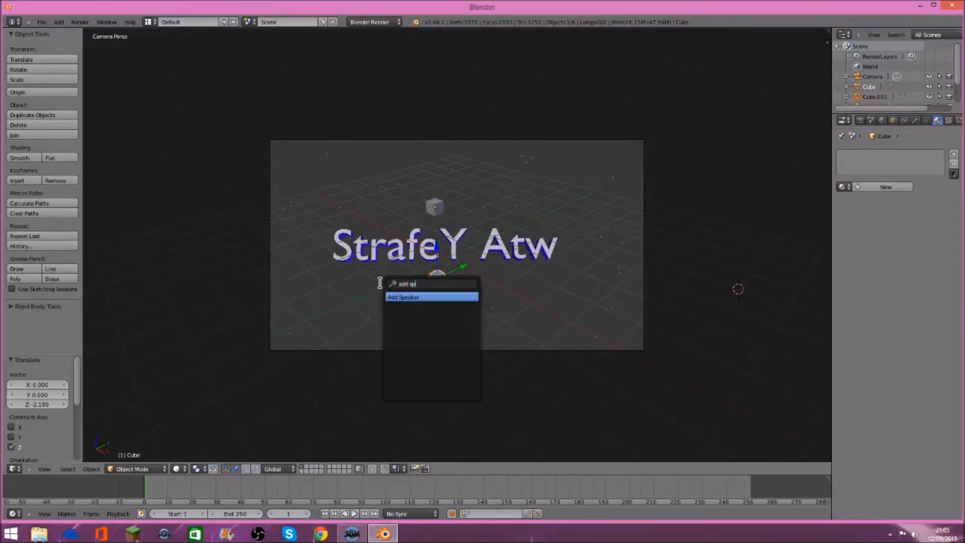
pyautogui.press('BackSpace')
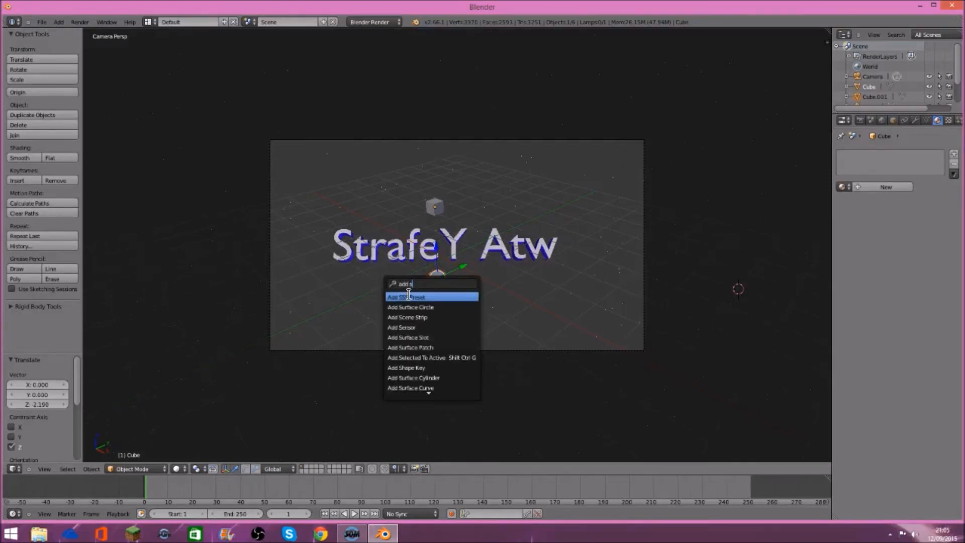
pyautogui.click(430, 388)
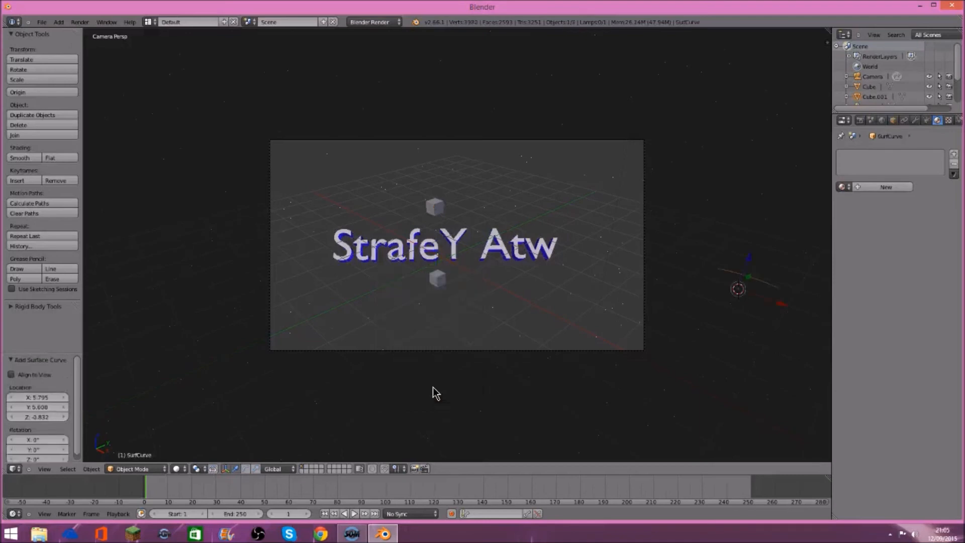
pyautogui.press('g')
pyautogui.press('x')
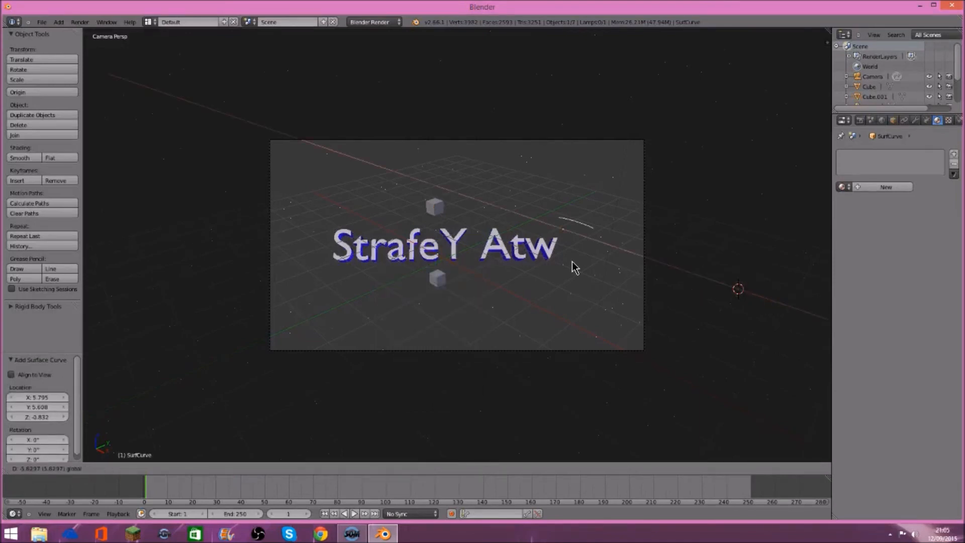
pyautogui.click(504, 248)
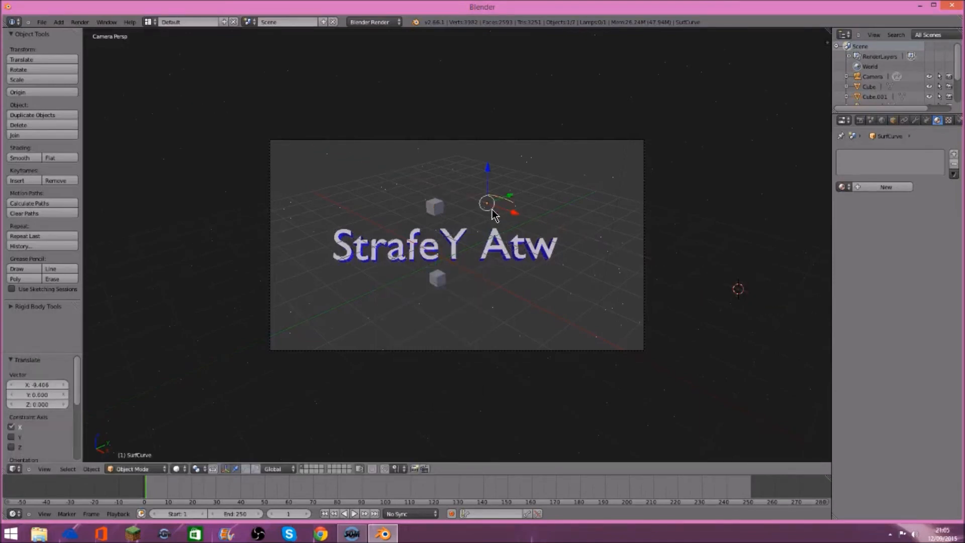
pyautogui.press('g')
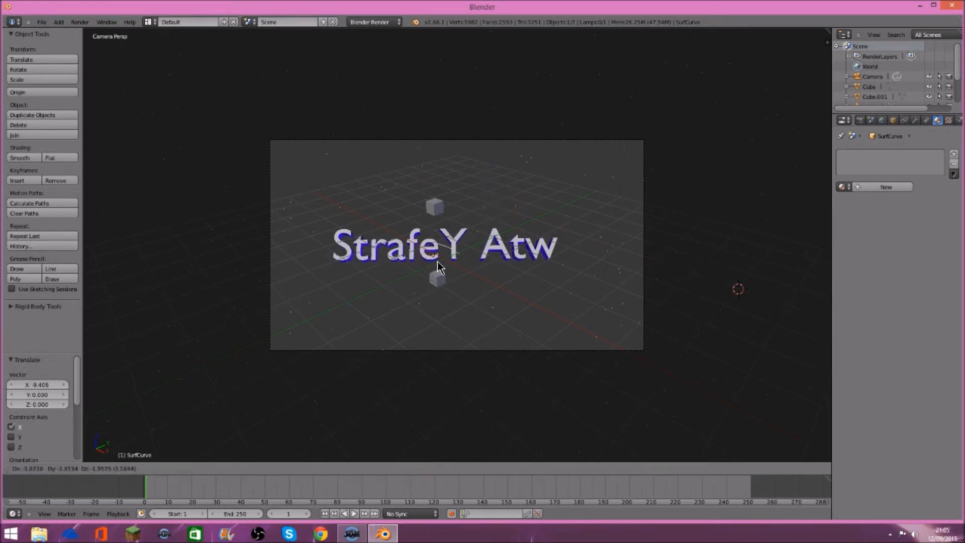
pyautogui.click(394, 242)
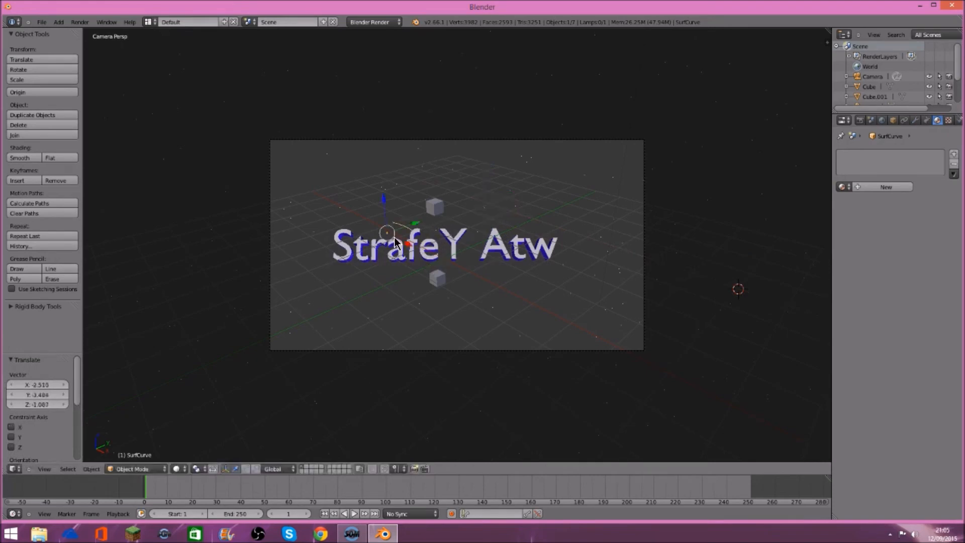
# Step: Enlarge the surface curve about 6.29 times and shift it along negative Y so it arcs across the title
pyautogui.press('s')
pyautogui.click(462, 279)
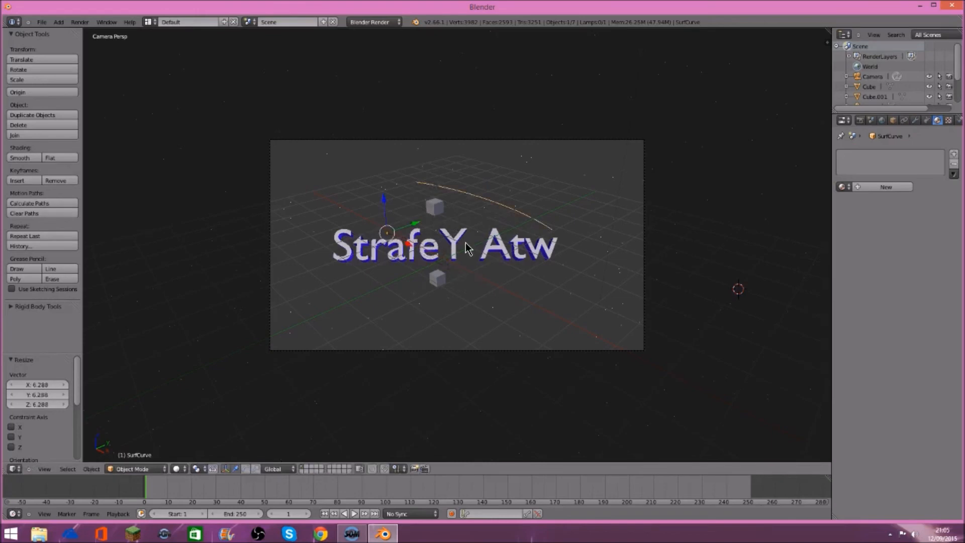
pyautogui.press('g')
pyautogui.press('y')
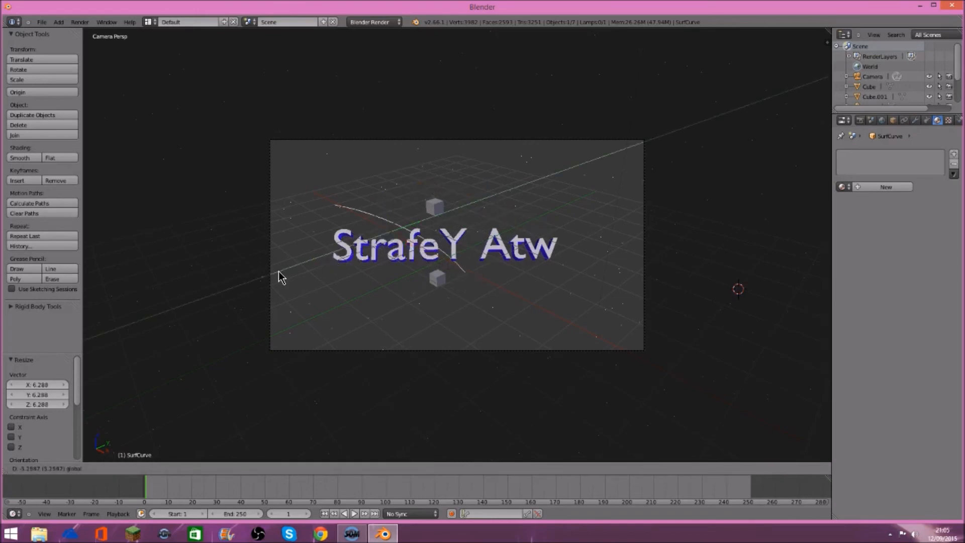
pyautogui.click(281, 276)
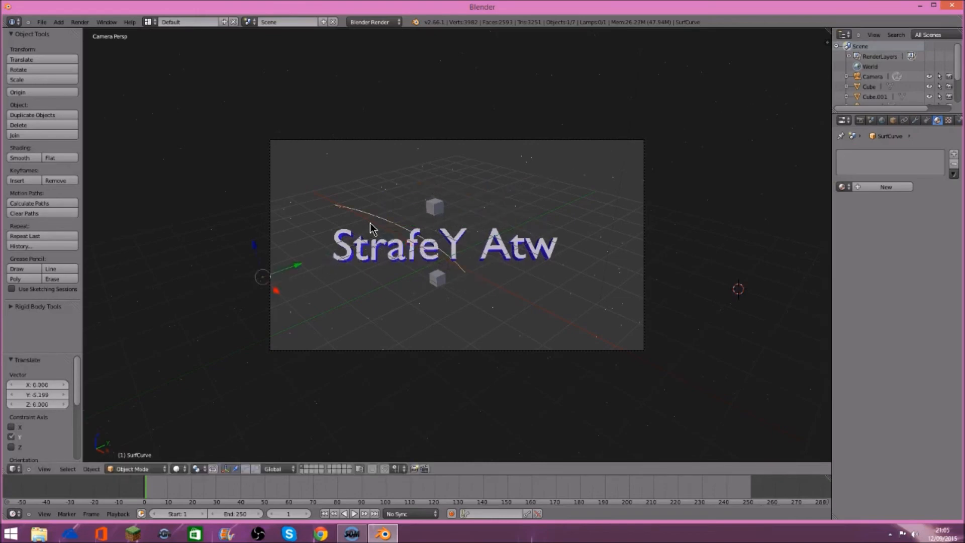
# Step: Give the surface curve a new material with a pinkish-red diffuse color and start a render to check it
pyautogui.click(874, 187)
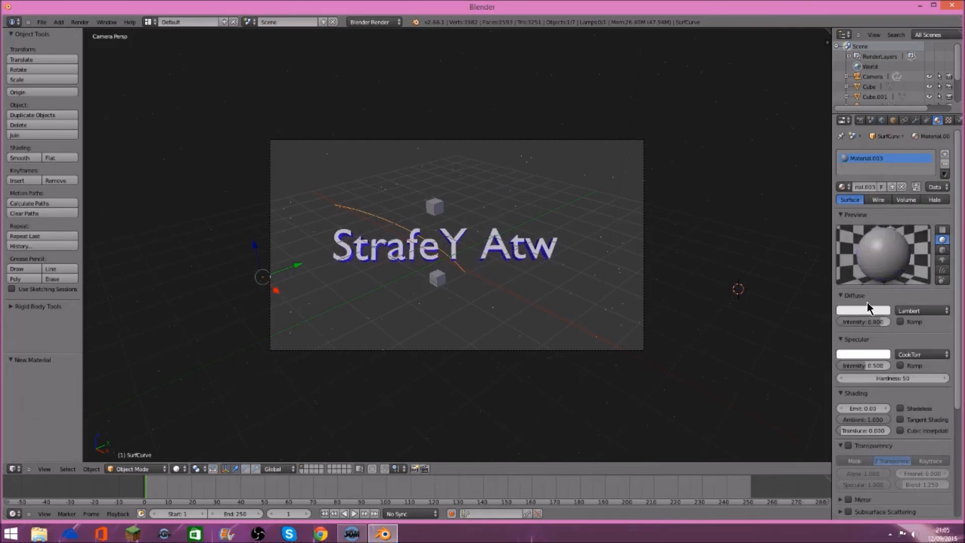
pyautogui.click(864, 309)
pyautogui.click(824, 225)
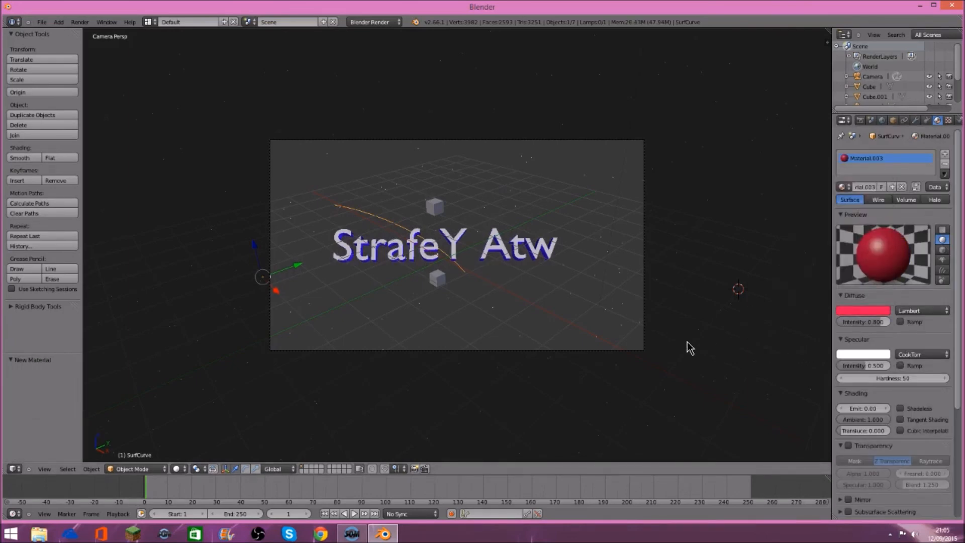
pyautogui.press('F12')
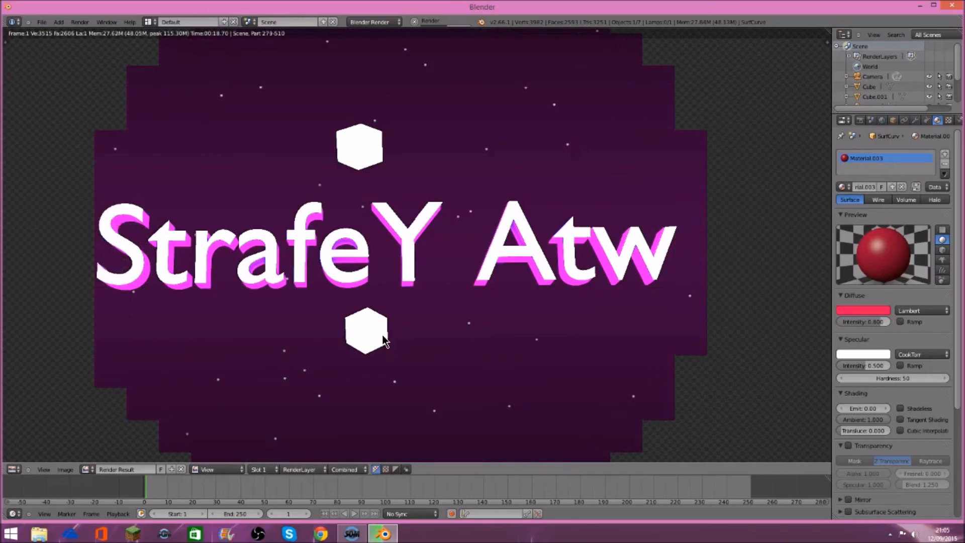
pyautogui.press('Escape')
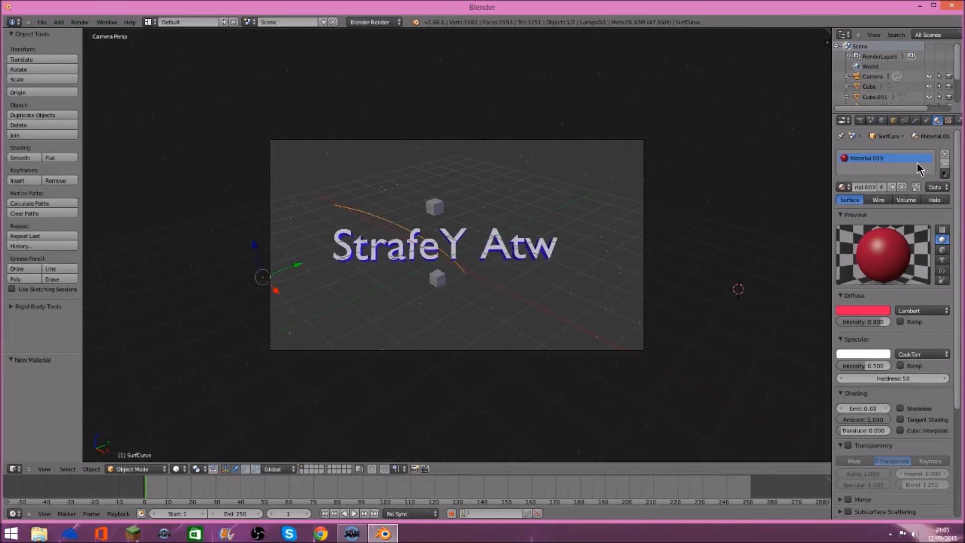
# Step: Reduce the world background's star separation to 2.000
pyautogui.click(882, 120)
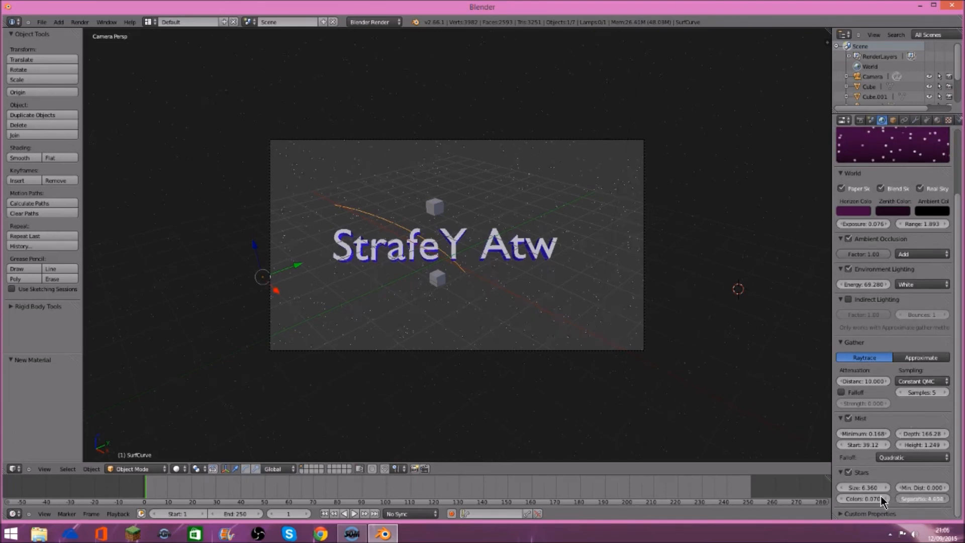
pyautogui.moveTo(879, 496)
pyautogui.mouseDown()
pyautogui.moveTo(858, 496)
pyautogui.moveTo(868, 495)
pyautogui.mouseUp()
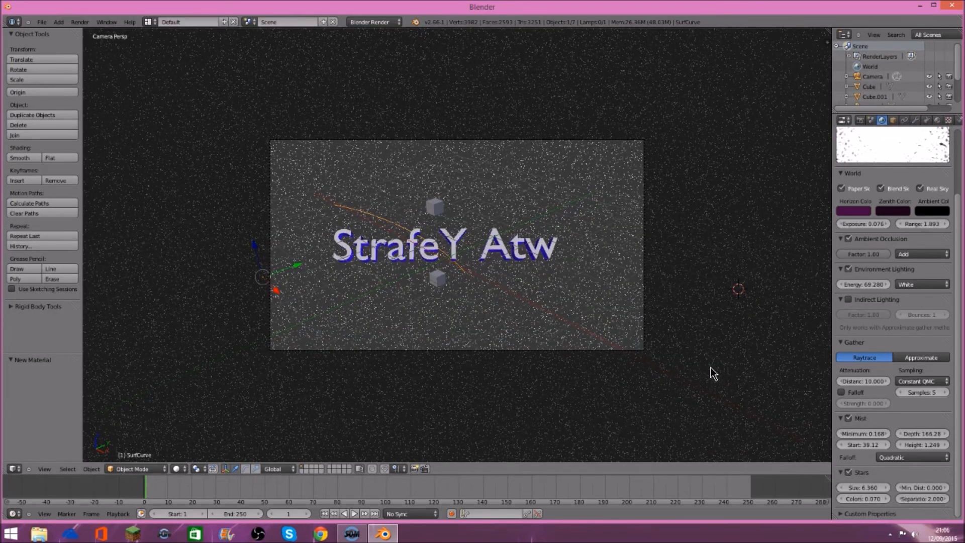
# Step: Test-render the scene to check the star density and raise the world background's star separation to 3.597
pyautogui.press('F12')
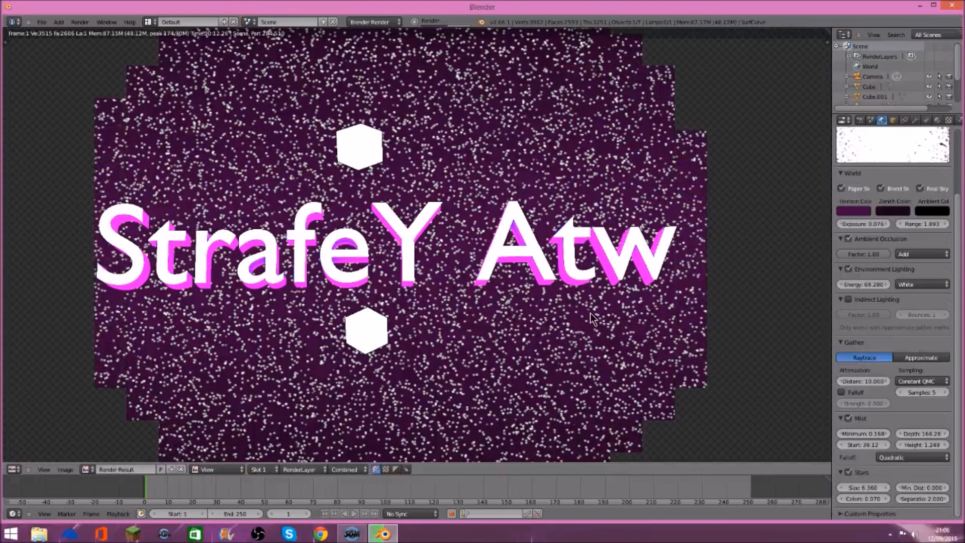
pyautogui.press('Escape')
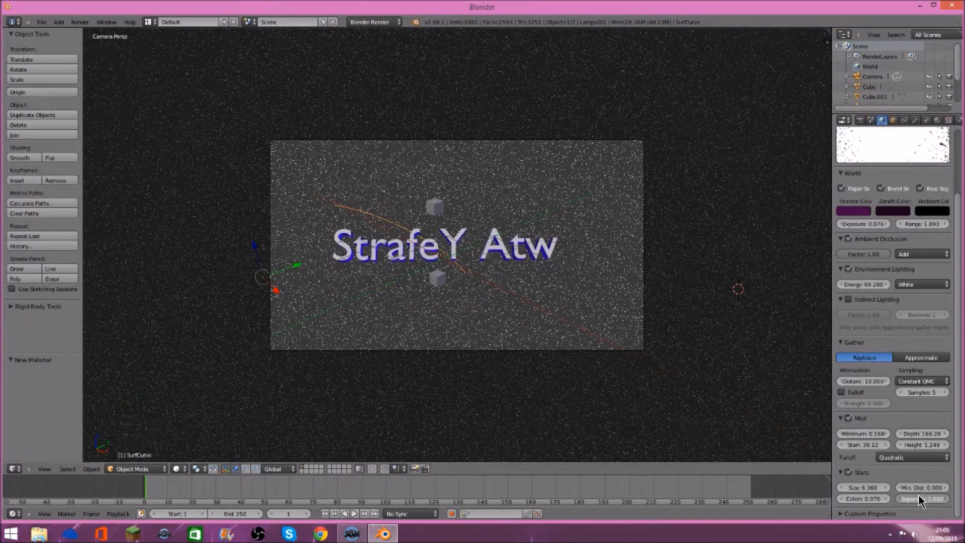
pyautogui.moveTo(930, 496); pyautogui.dragTo(901, 498)
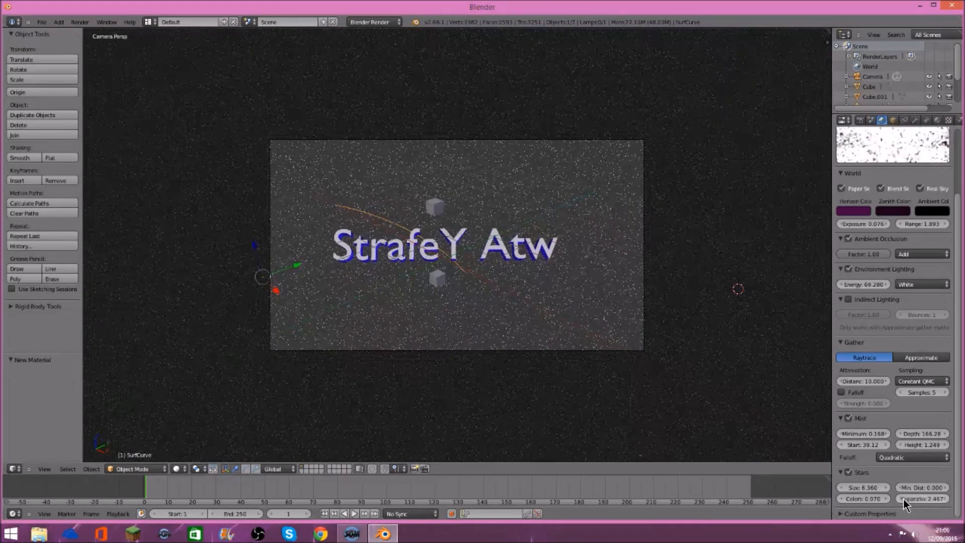
pyautogui.moveTo(914, 496); pyautogui.dragTo(922, 496)
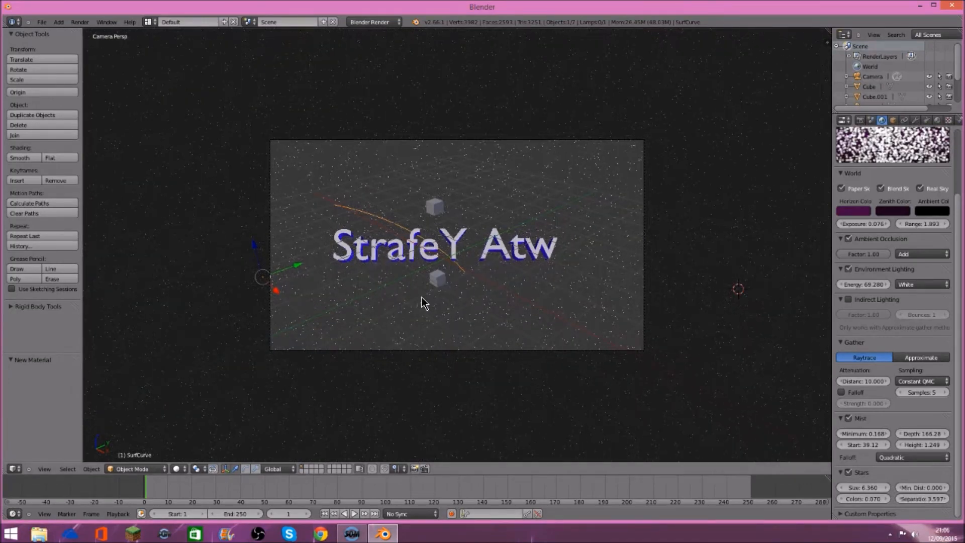
# Step: Add an ico sphere and move it about -8.534 along the X axis to bring it toward the title
pyautogui.press('space')
pyautogui.write('add')
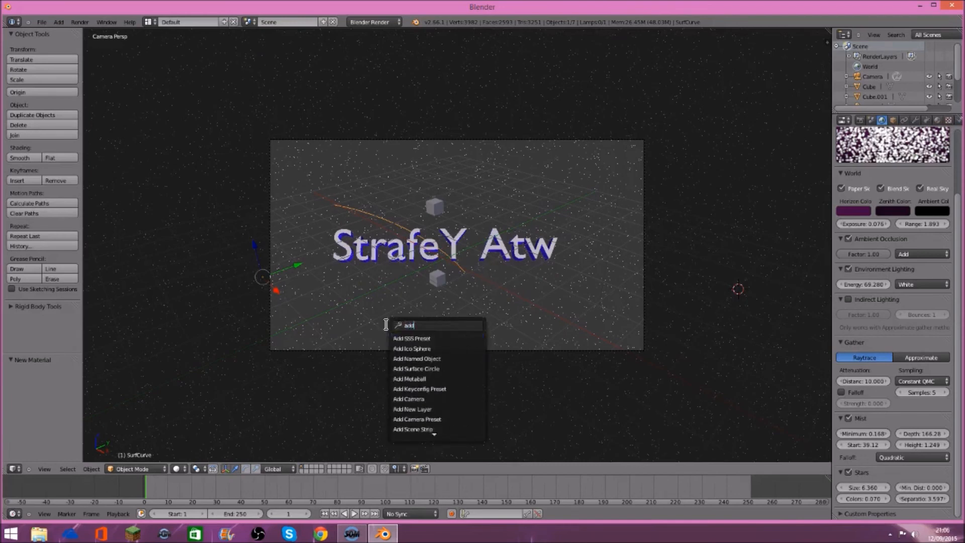
pyautogui.write(' ico')
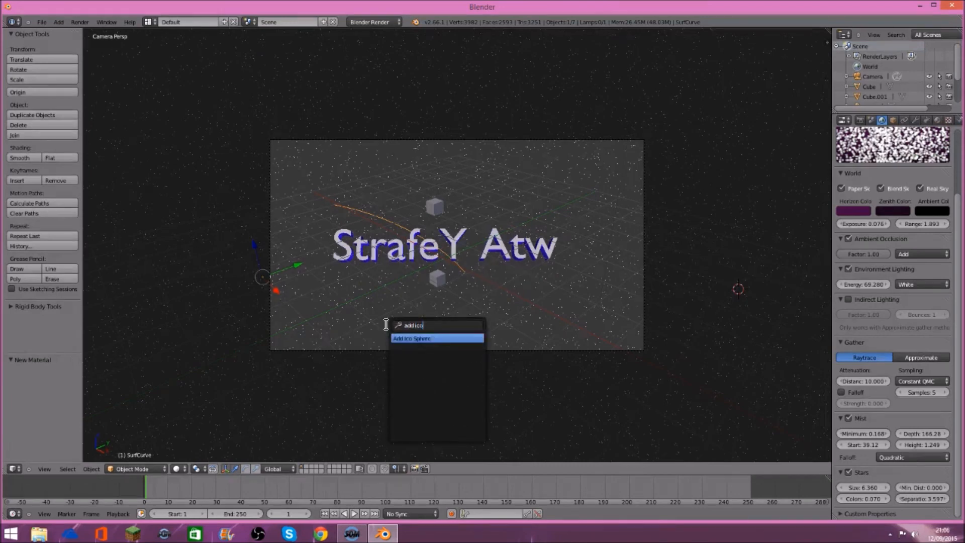
pyautogui.click(413, 339)
pyautogui.press('g')
pyautogui.press('x')
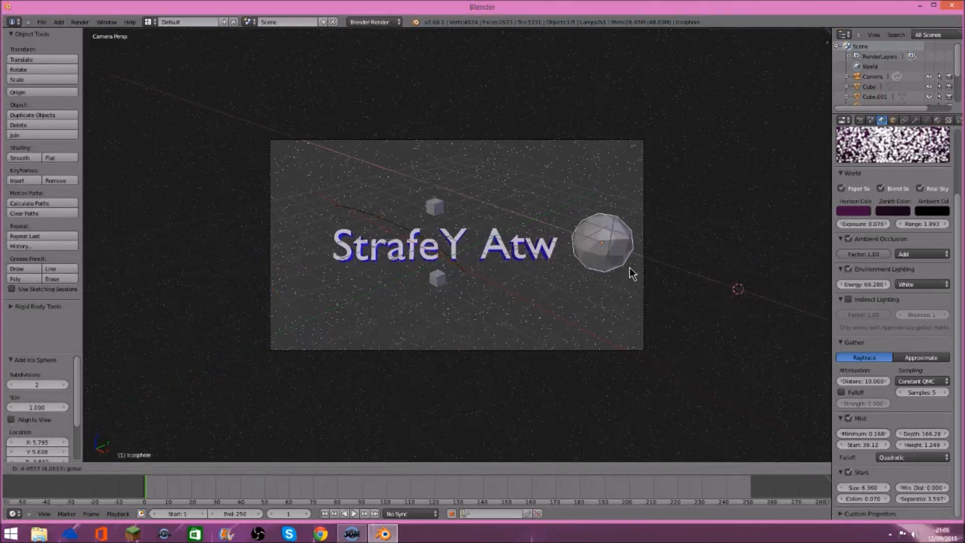
pyautogui.click(490, 236)
# Step: Place the ico sphere just past the final letter of the title, level with the text, and scale it down
pyautogui.press('g')
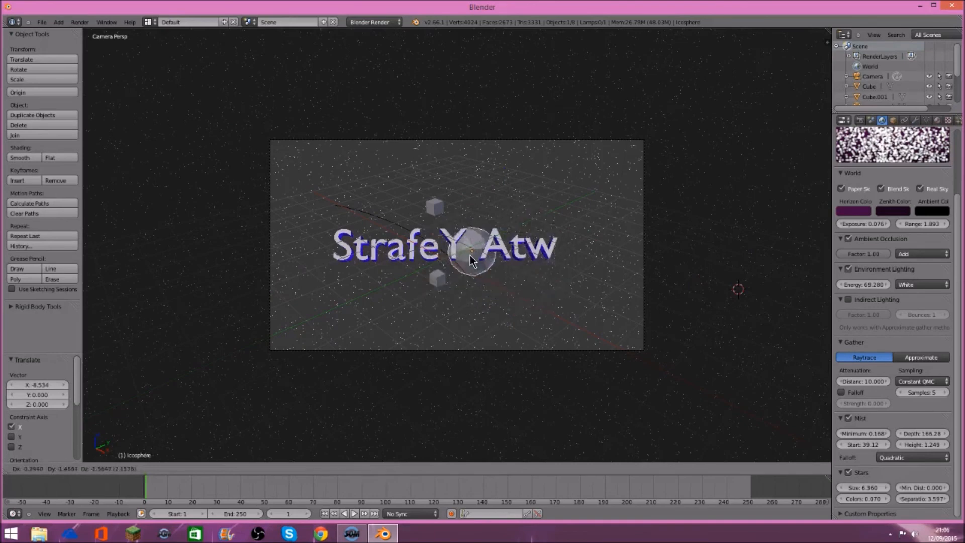
pyautogui.click(577, 251)
pyautogui.press('s')
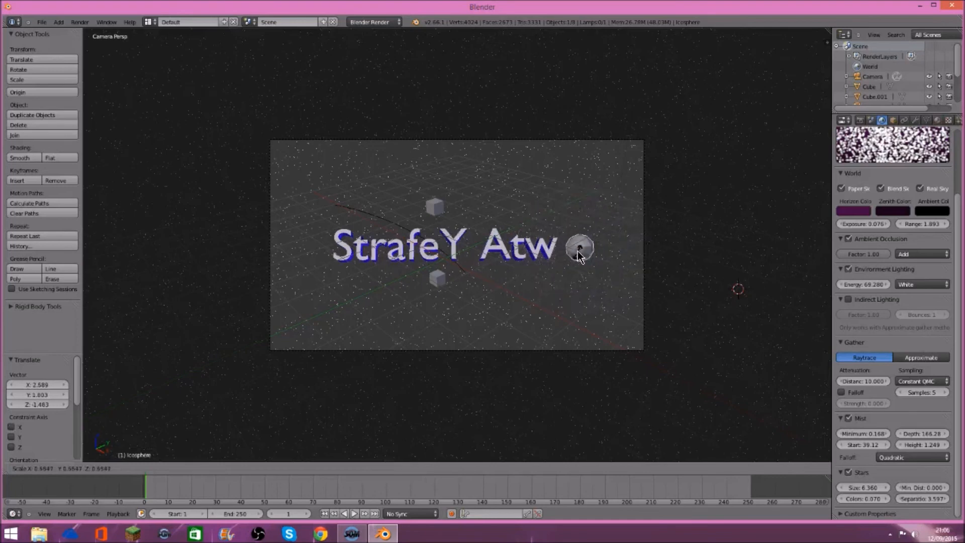
pyautogui.click(578, 249)
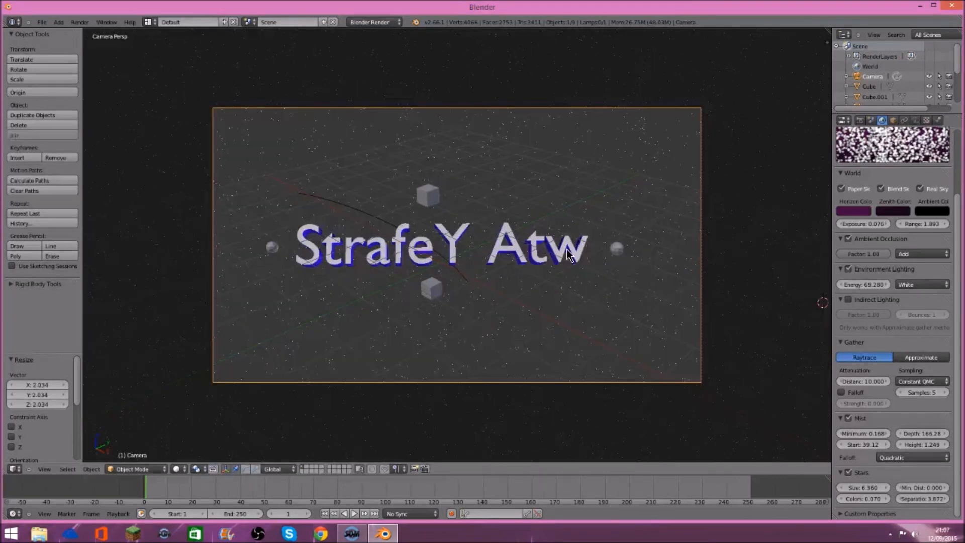